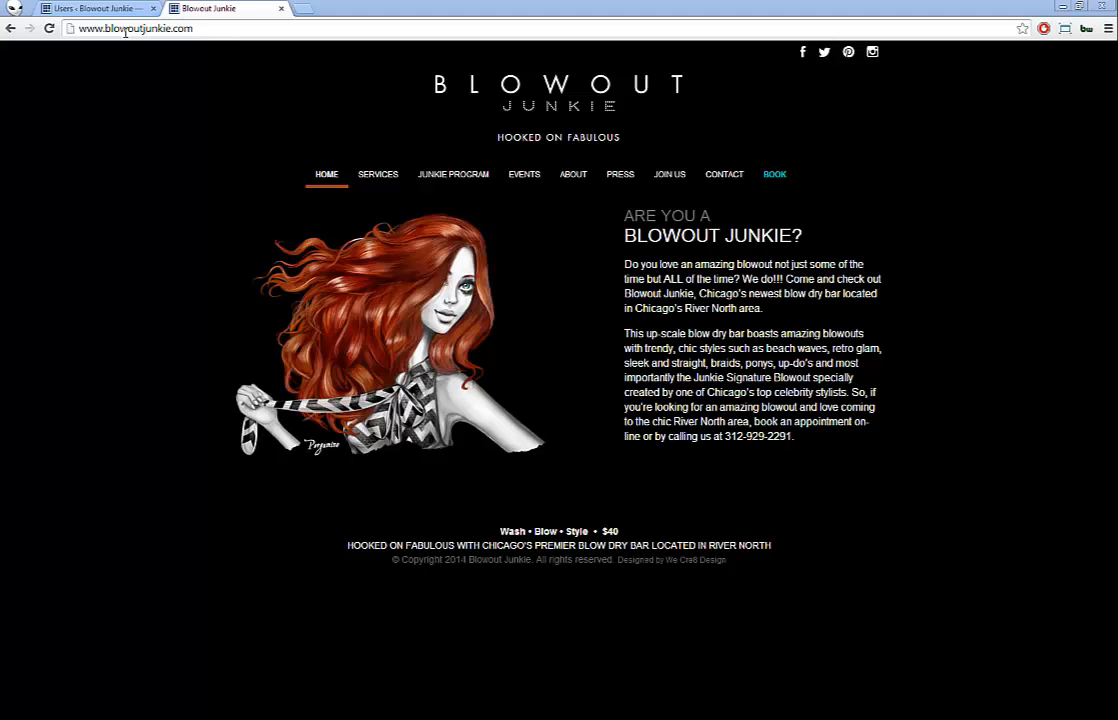
Step: Load blowoutjunkie.com/wp-admin to reach the site's WordPress admin Dashboard
left_click(225, 28)
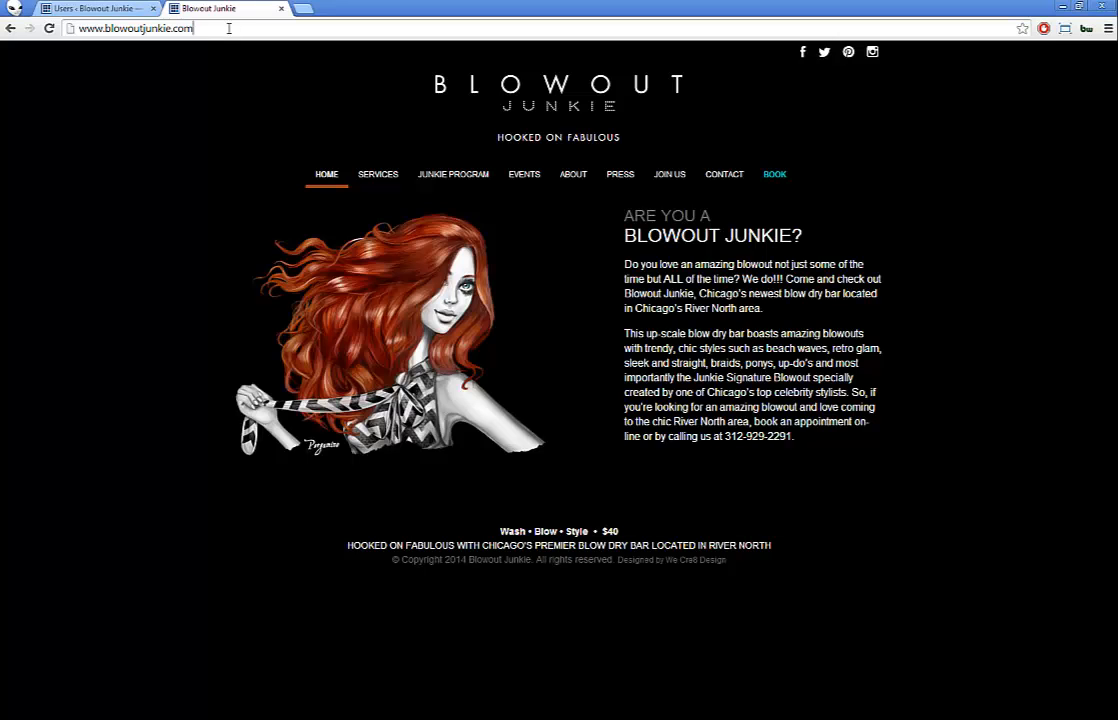
type("/wp-")
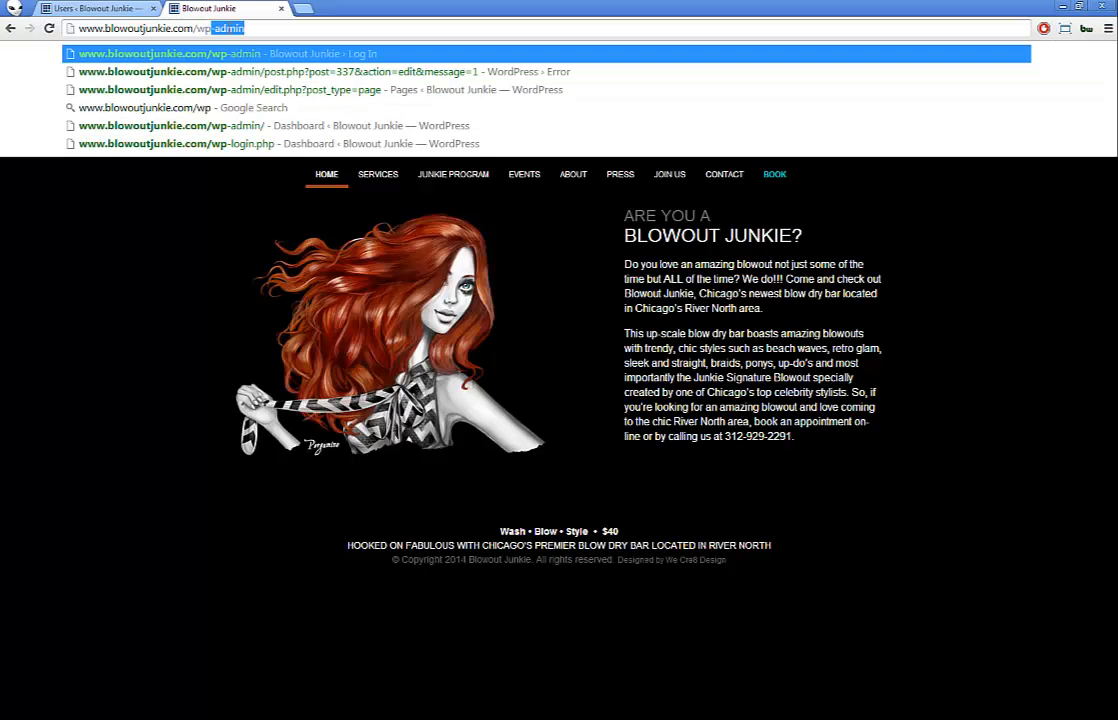
type("admin")
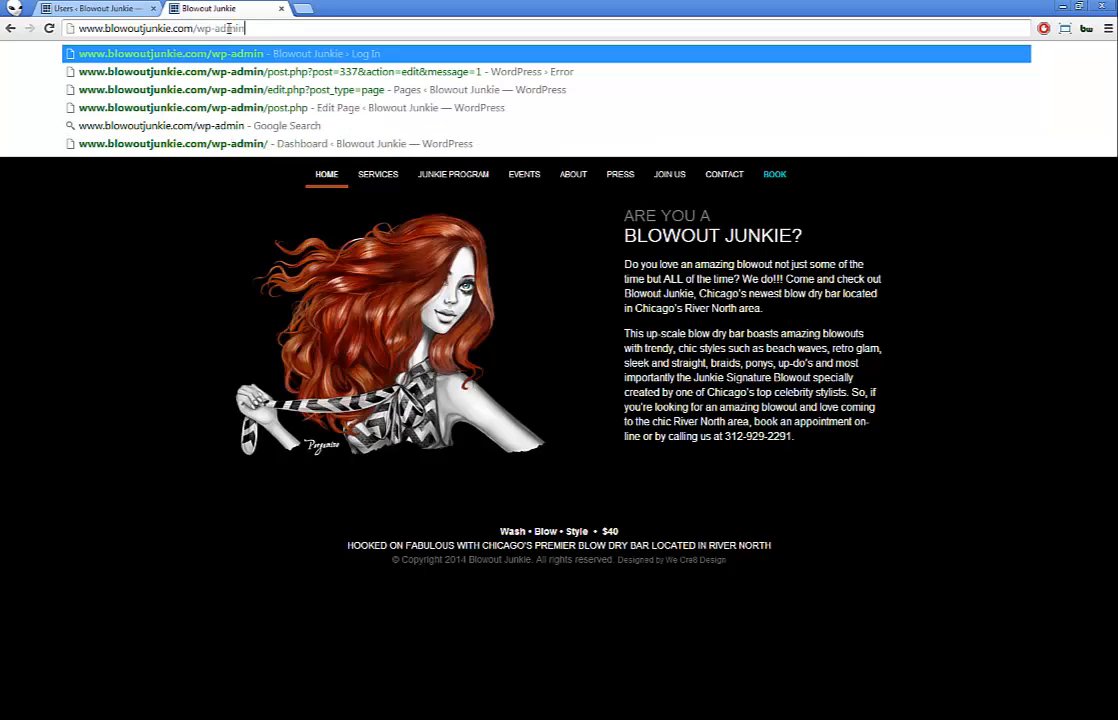
key("Return")
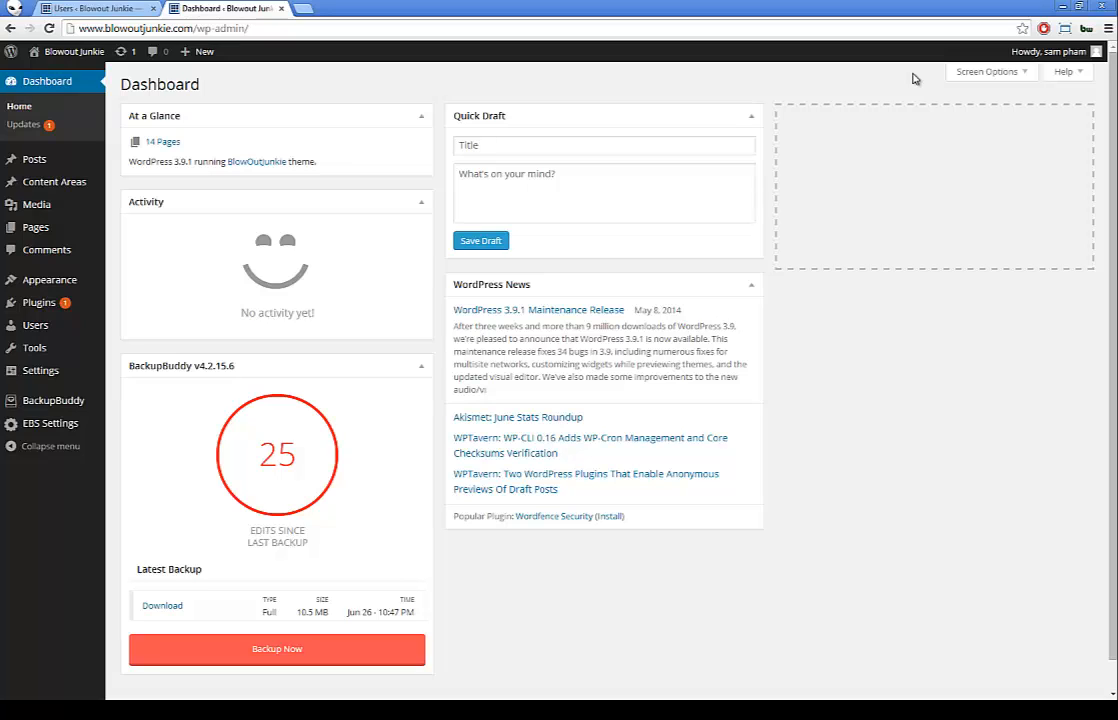
Step: Log out from the Howdy menu, then reload /wp-admin to show the login page
mouse_move(1048, 51)
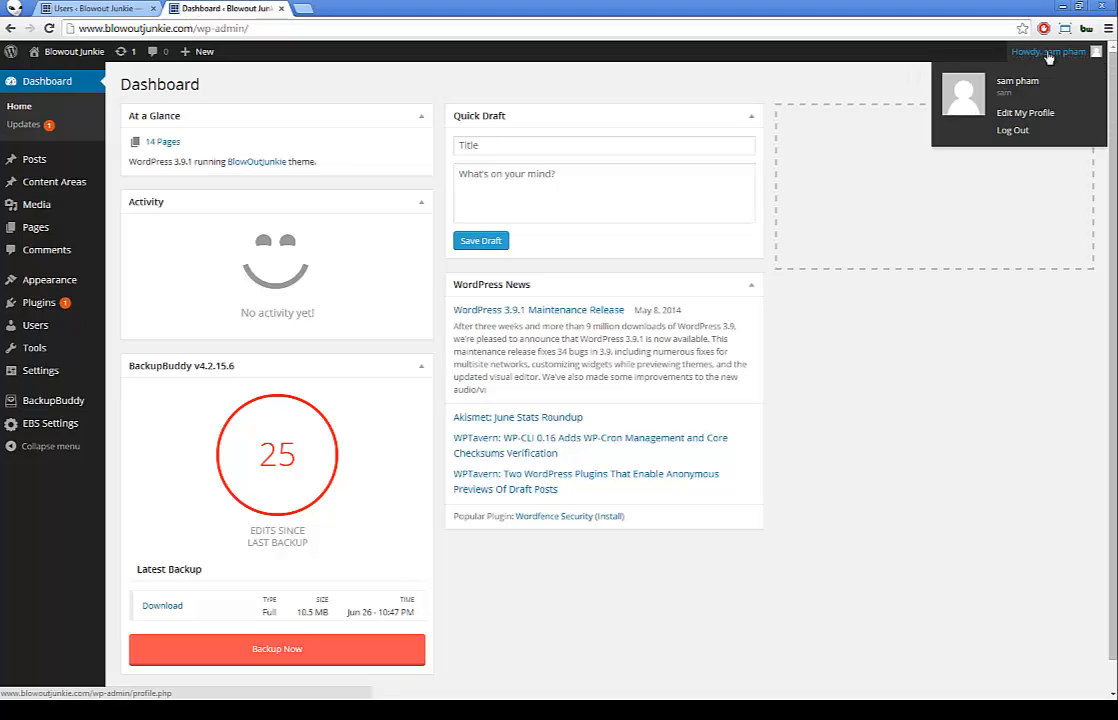
left_click(1023, 131)
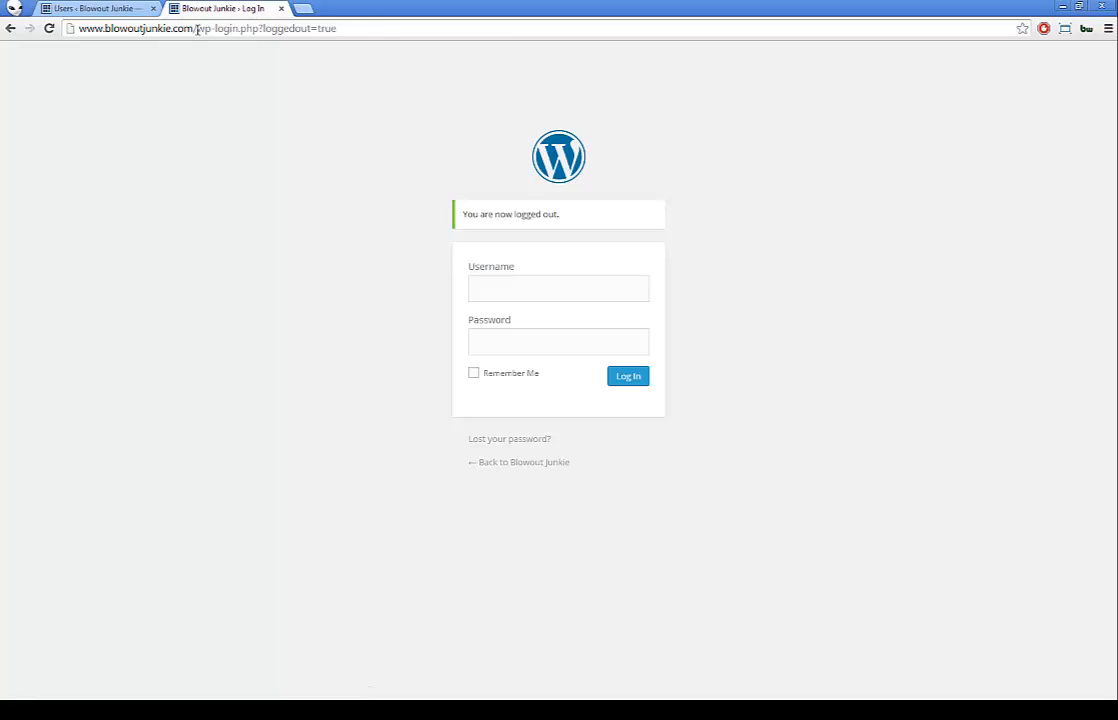
left_click_drag(197, 28, 553, 55)
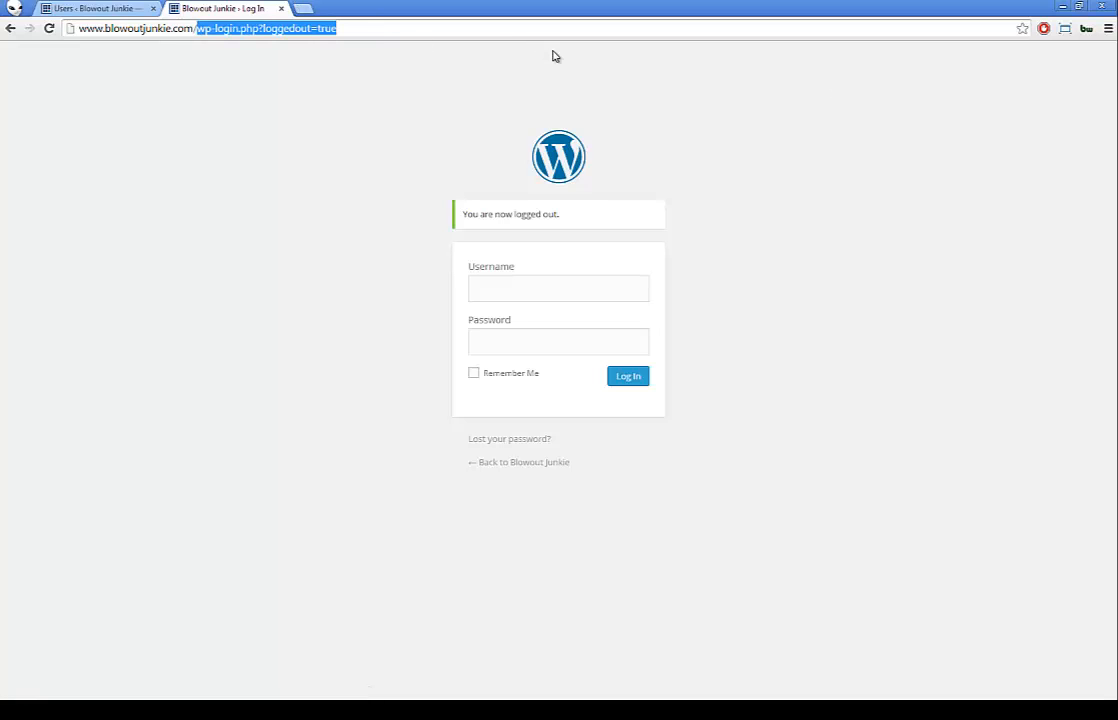
type("w")
key("BackSpace")
type("p")
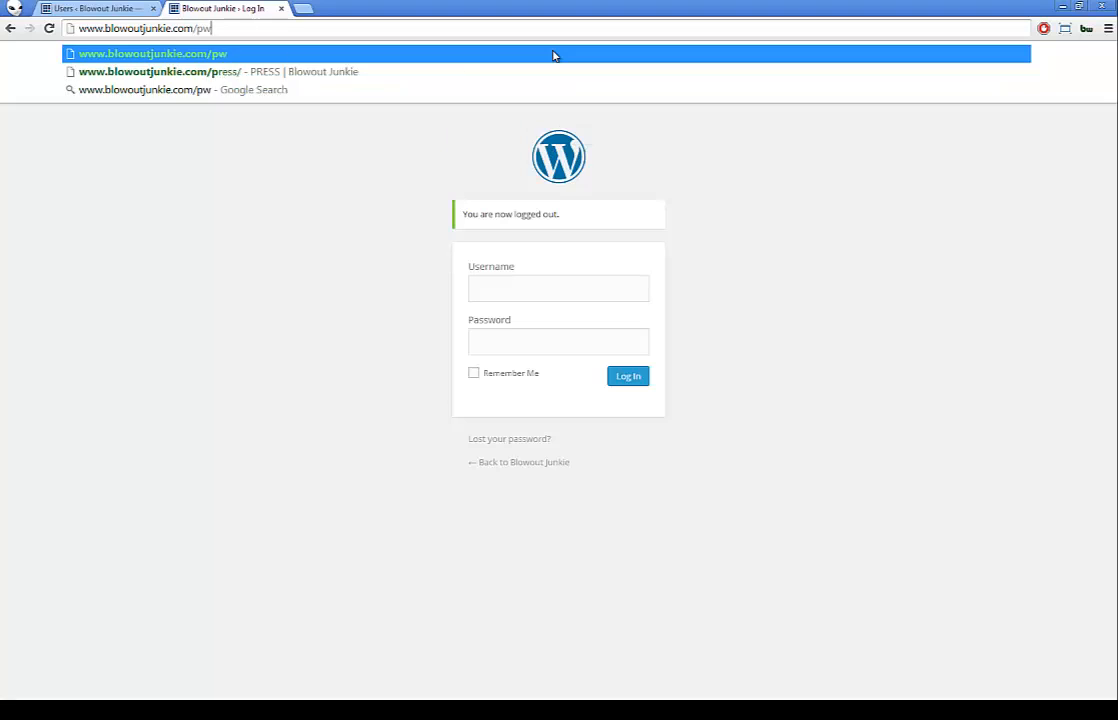
key("BackSpace")
type("wp-admin")
key("Return")
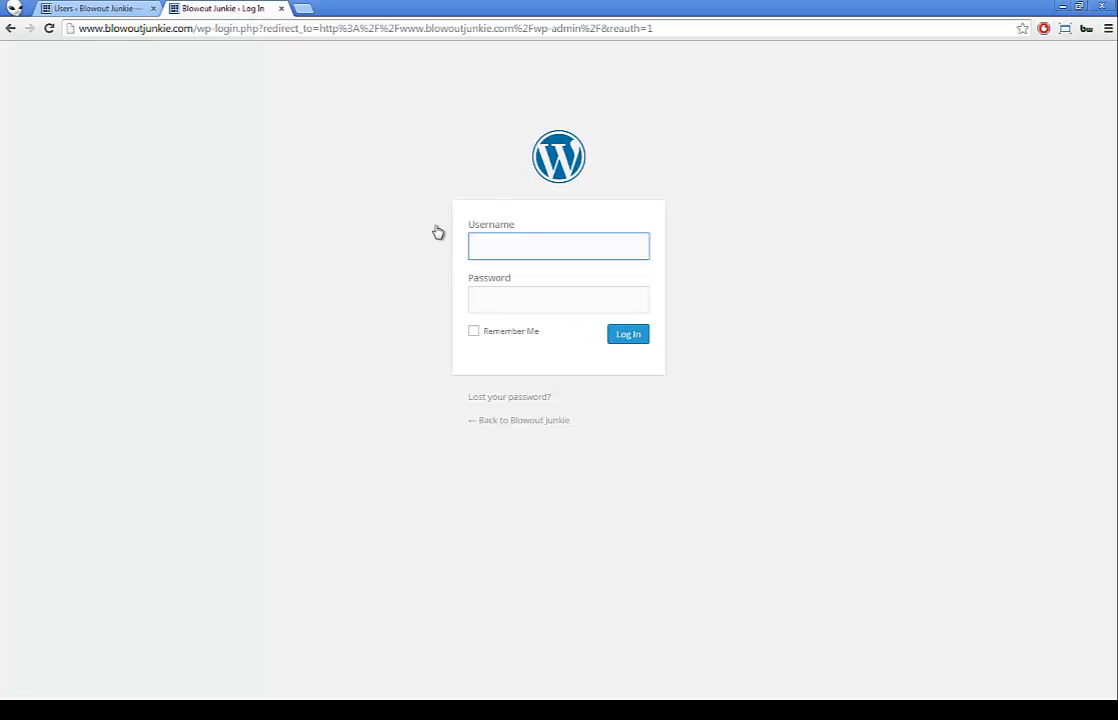
Step: Close the live login tab and open the dev site's All Users list
left_click(283, 9)
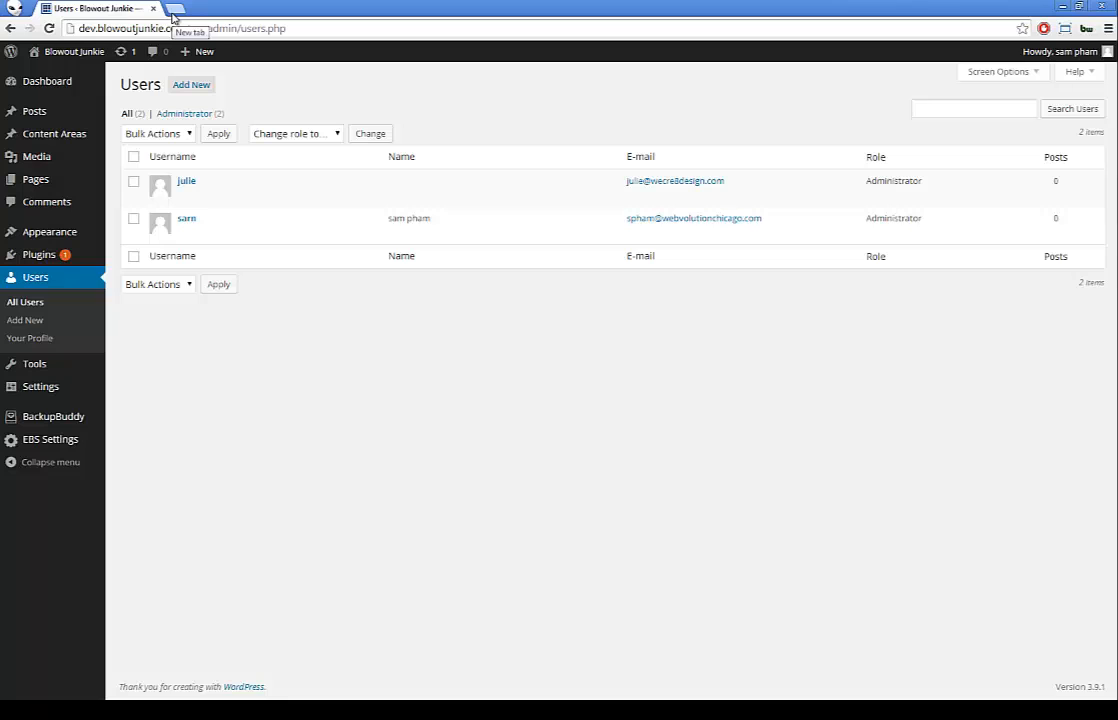
left_click(45, 83)
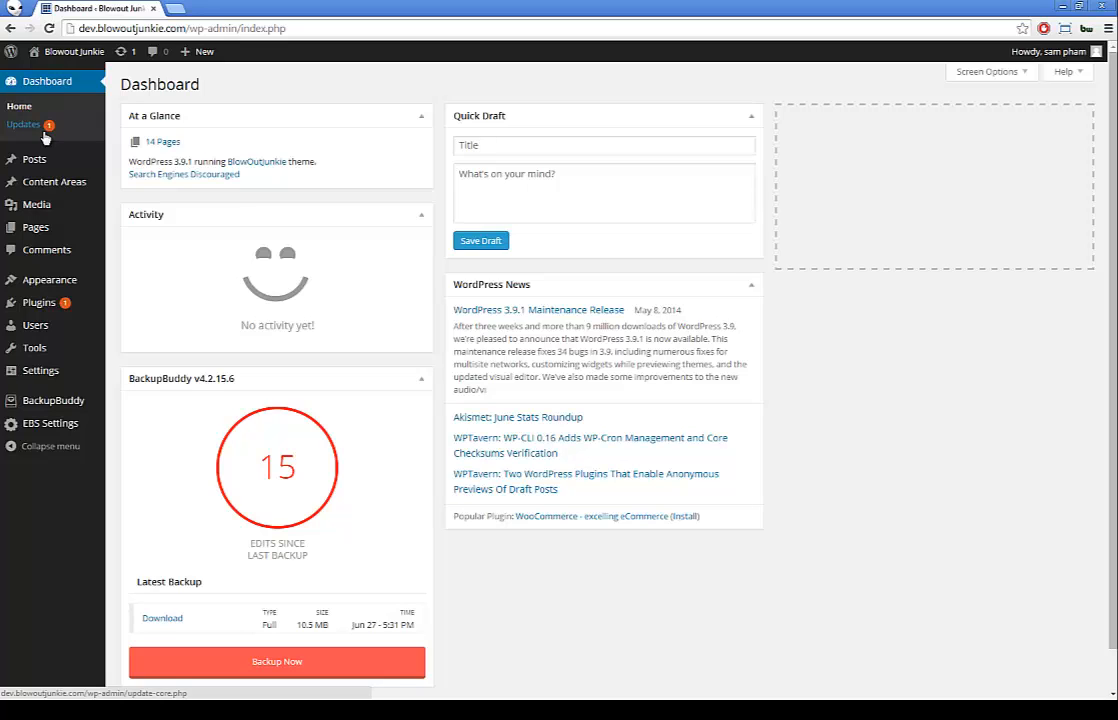
mouse_move(63, 189)
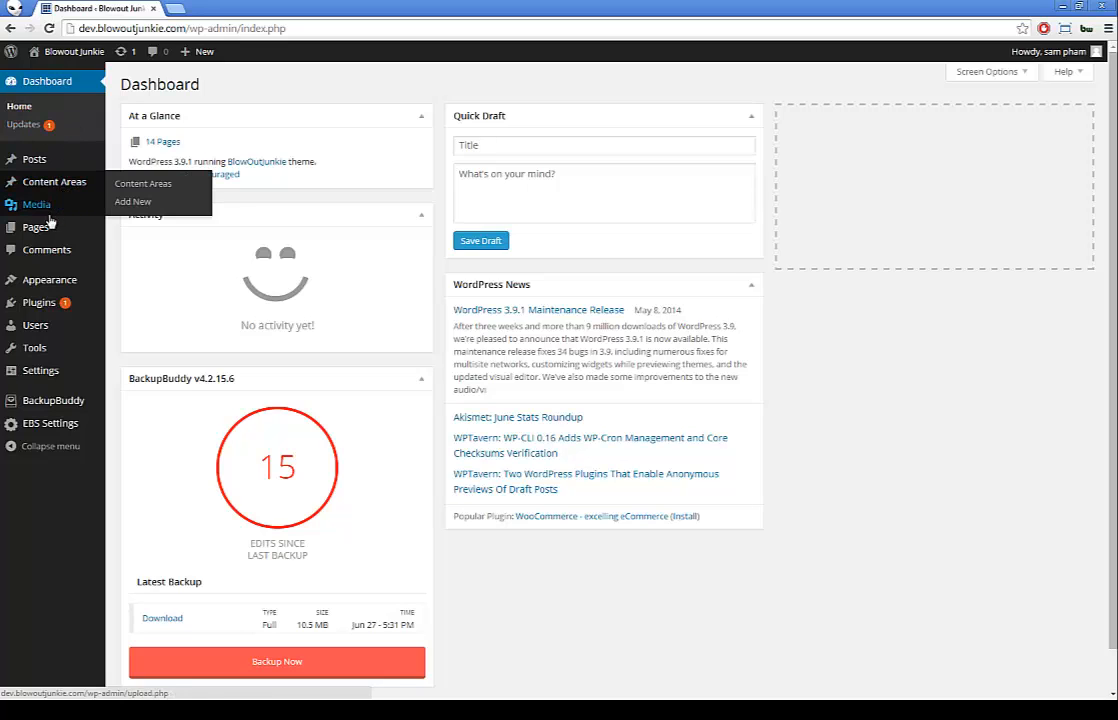
mouse_move(42, 228)
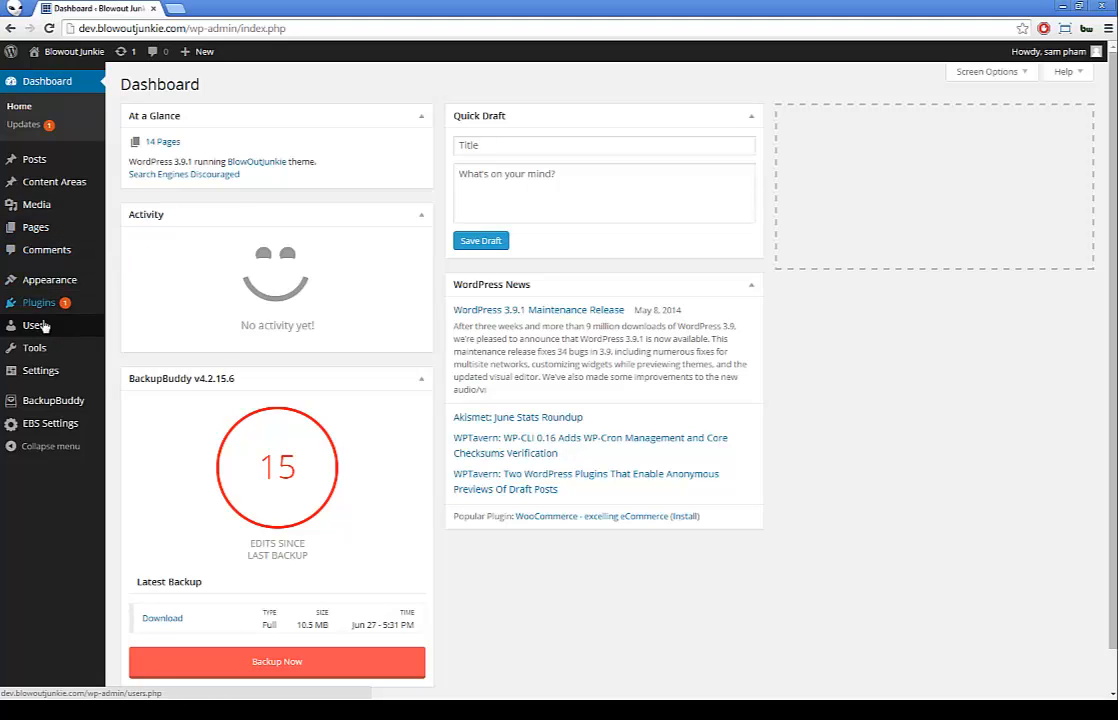
mouse_move(37, 333)
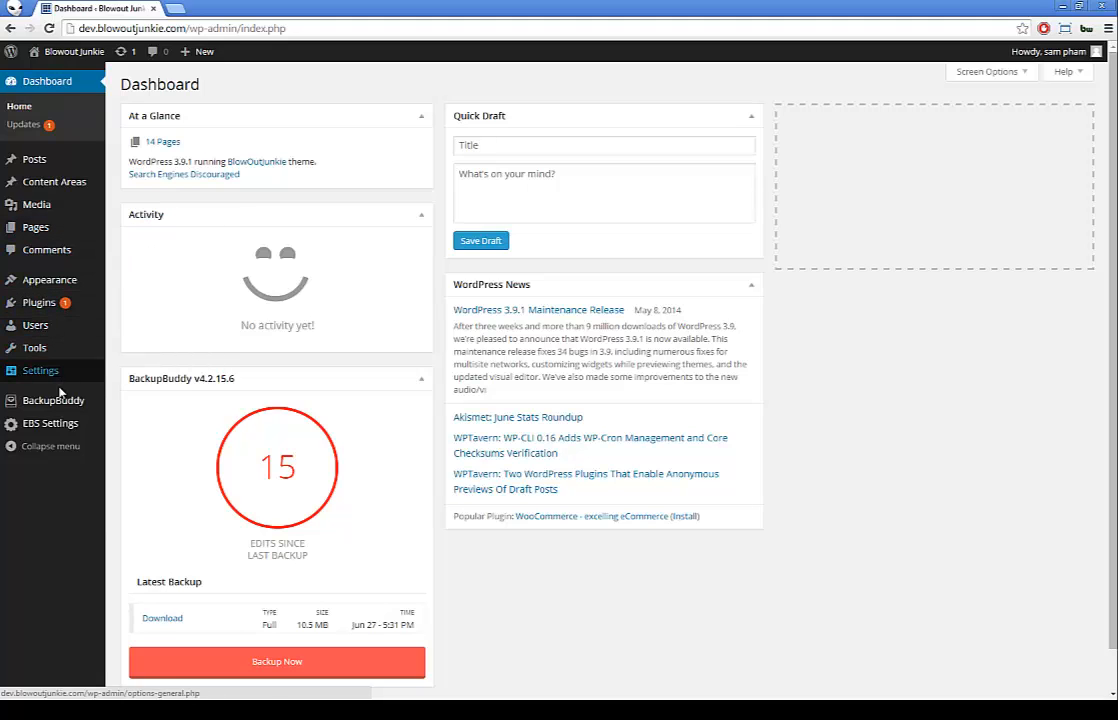
mouse_move(54, 404)
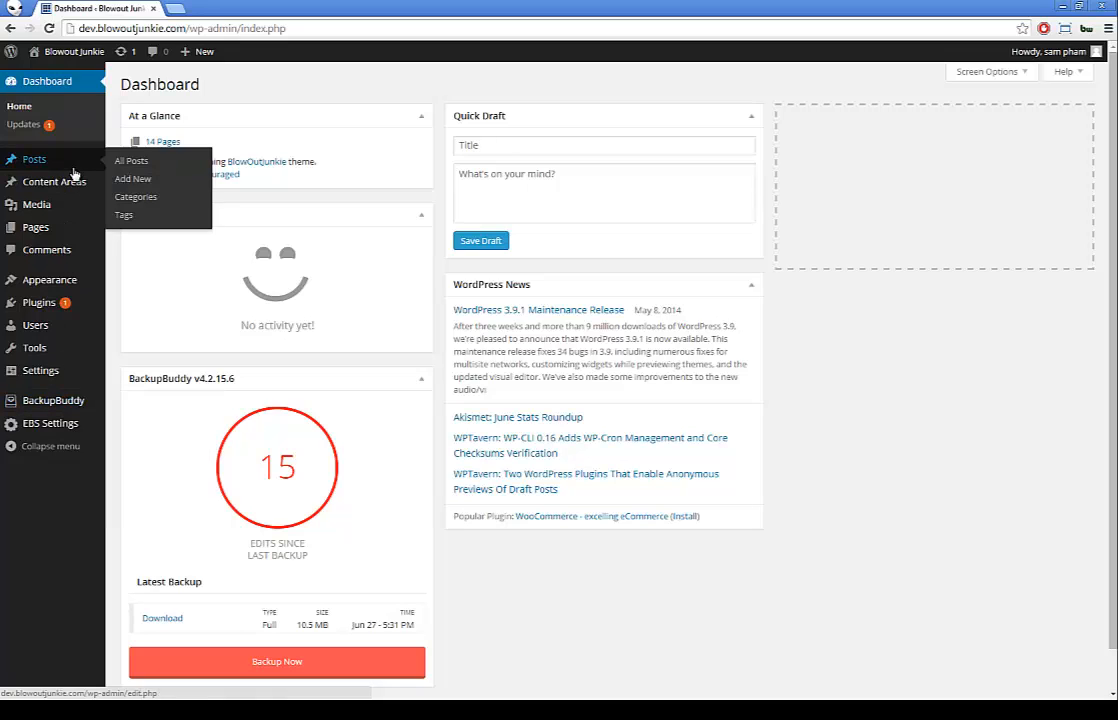
left_click(39, 330)
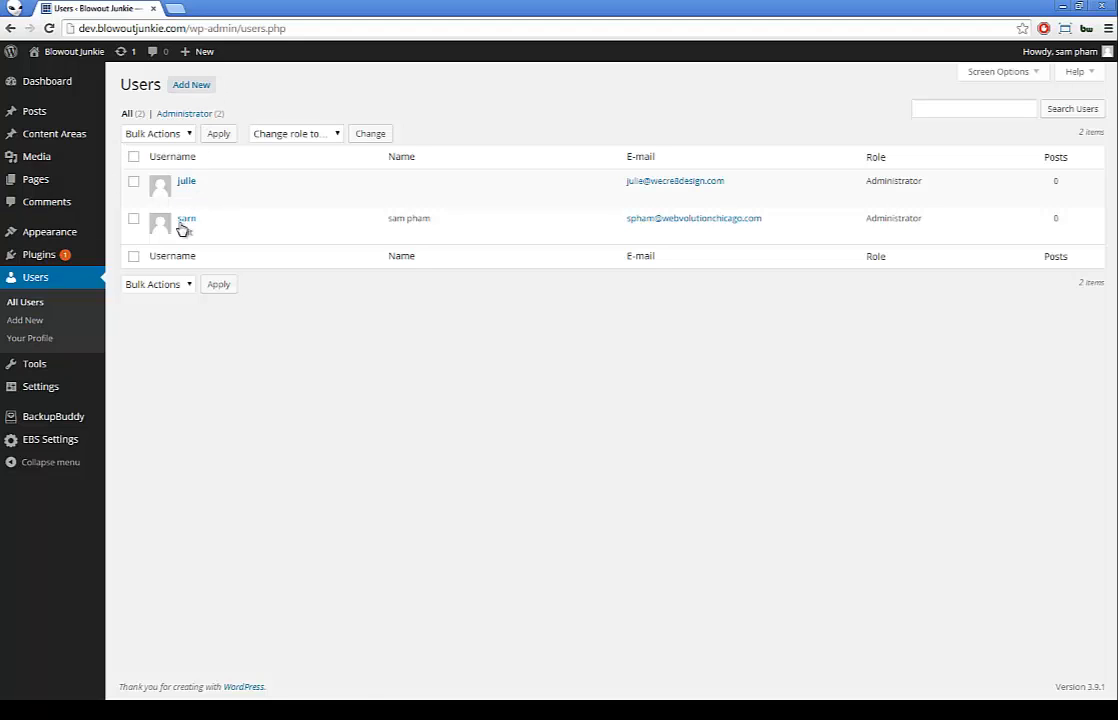
Step: Edit the current administrator's profile and begin entering a new password in both fields
left_click(183, 235)
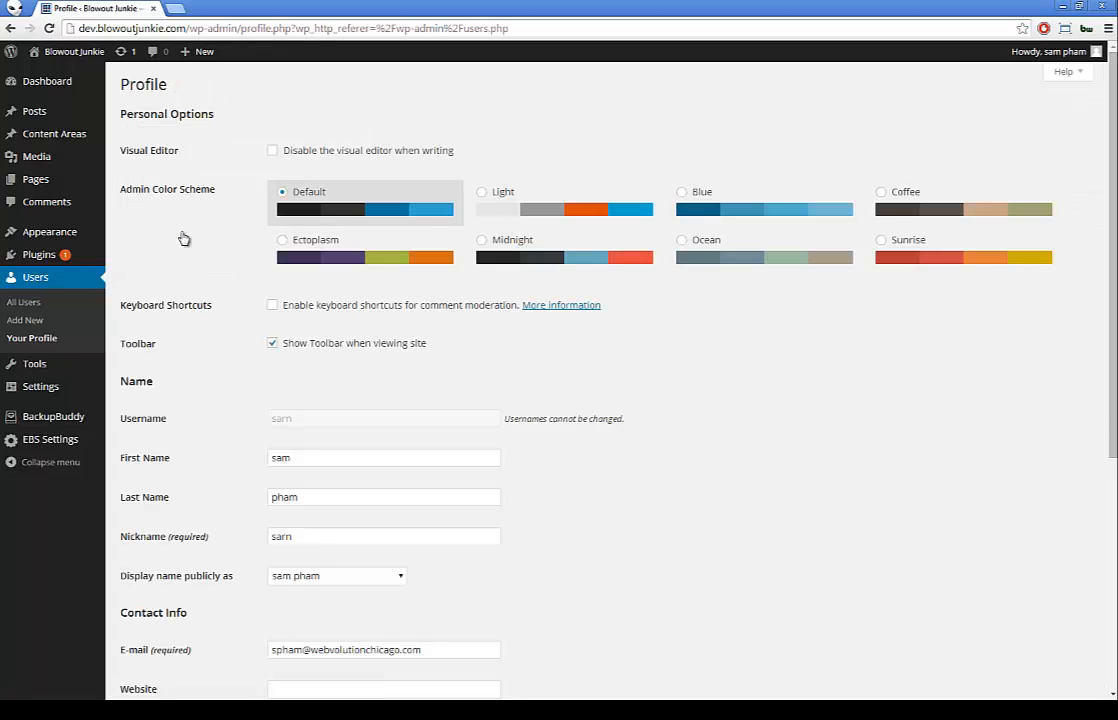
scroll(195, 259, "down", 4)
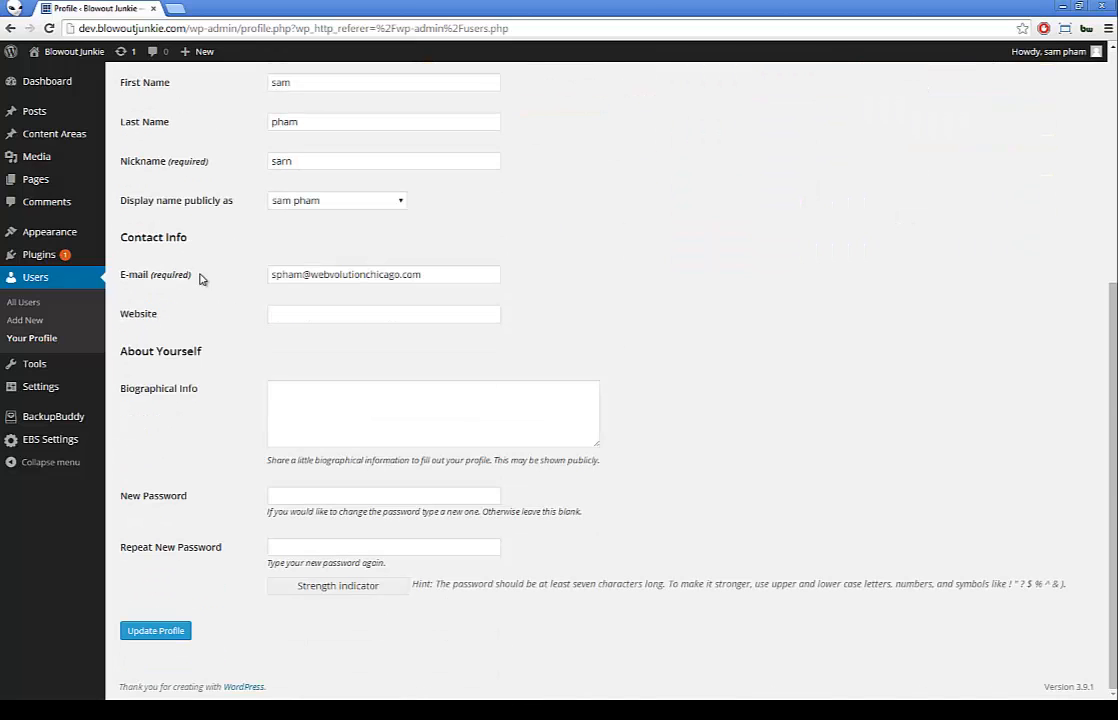
left_click(287, 495)
type("abc")
key("Tab")
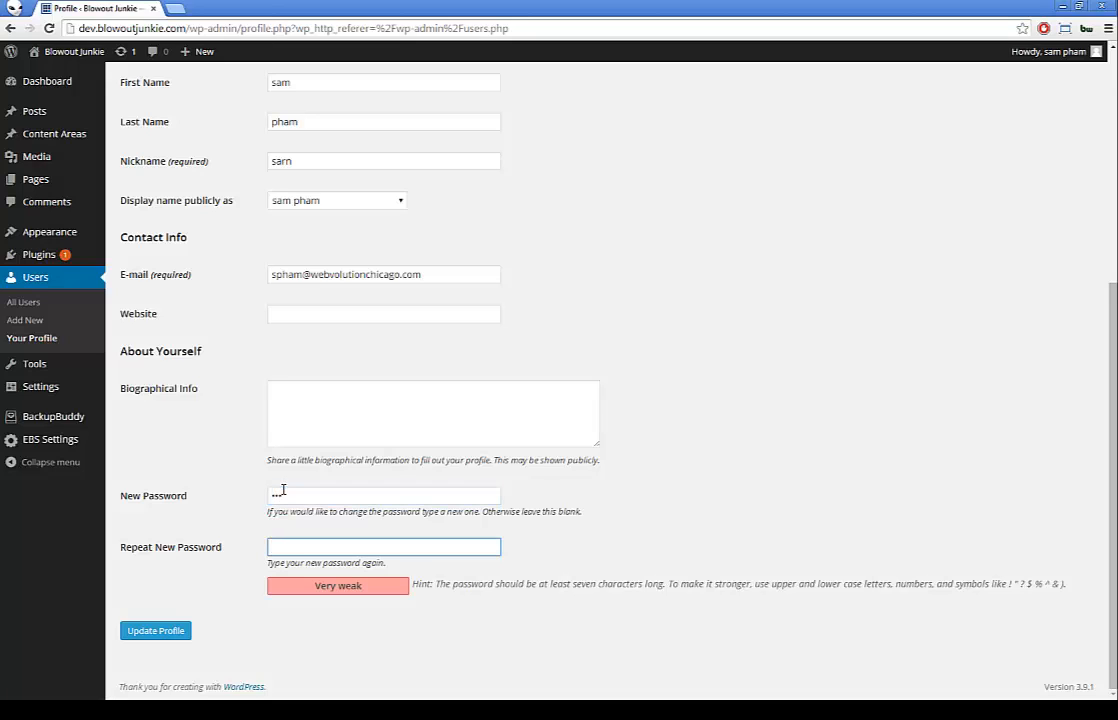
type("abc")
Step: Retype a longer new password in both password fields and update the profile
left_click(319, 496)
key("BackSpace")
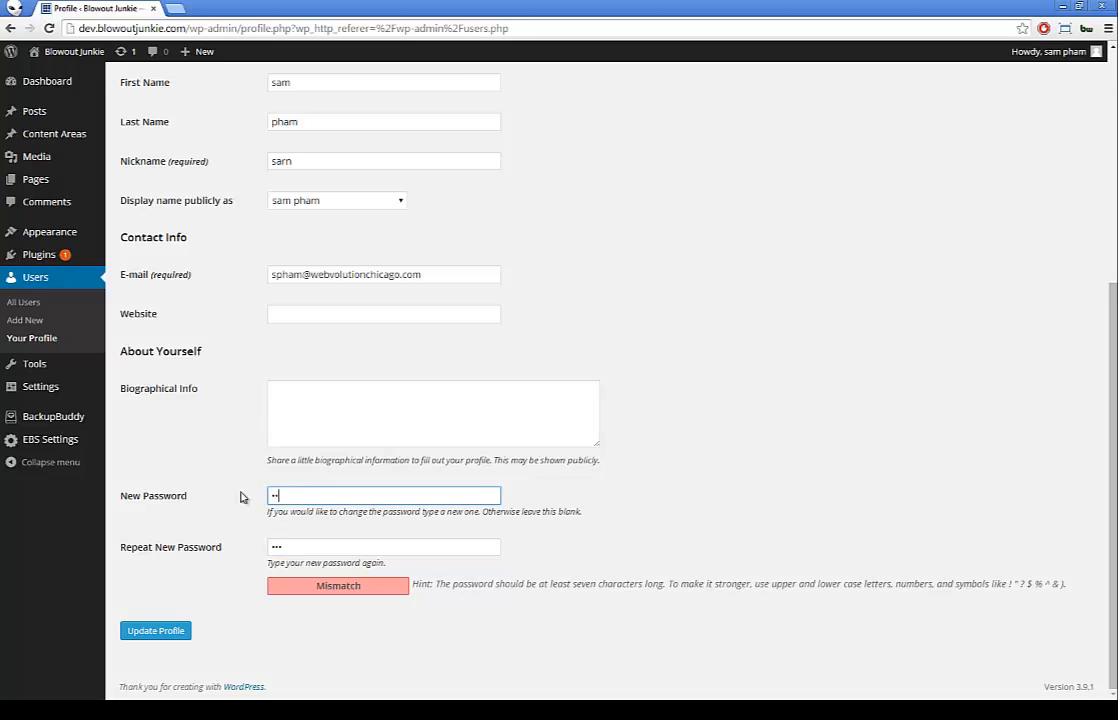
type("cdefghijk")
key("ctrl+a")
type("abcde")
key("ctrl+a")
type("abcdefghijkl")
key("Tab")
type("abcdefghijkl")
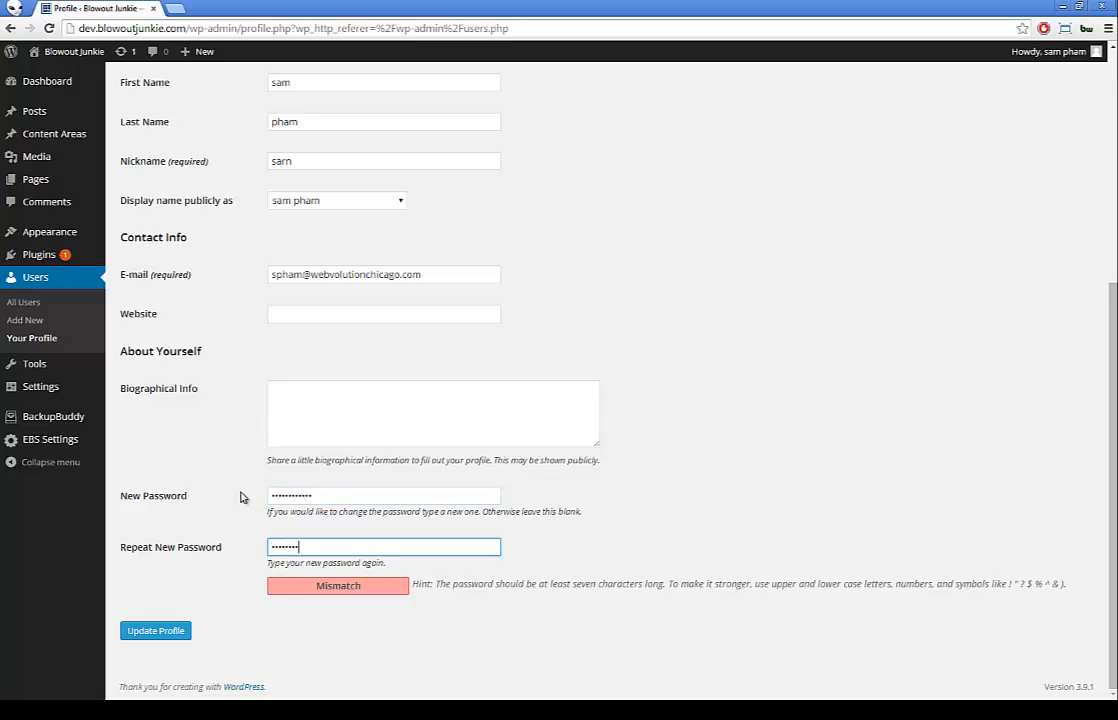
key("shift+Tab")
type("abcdefgh")
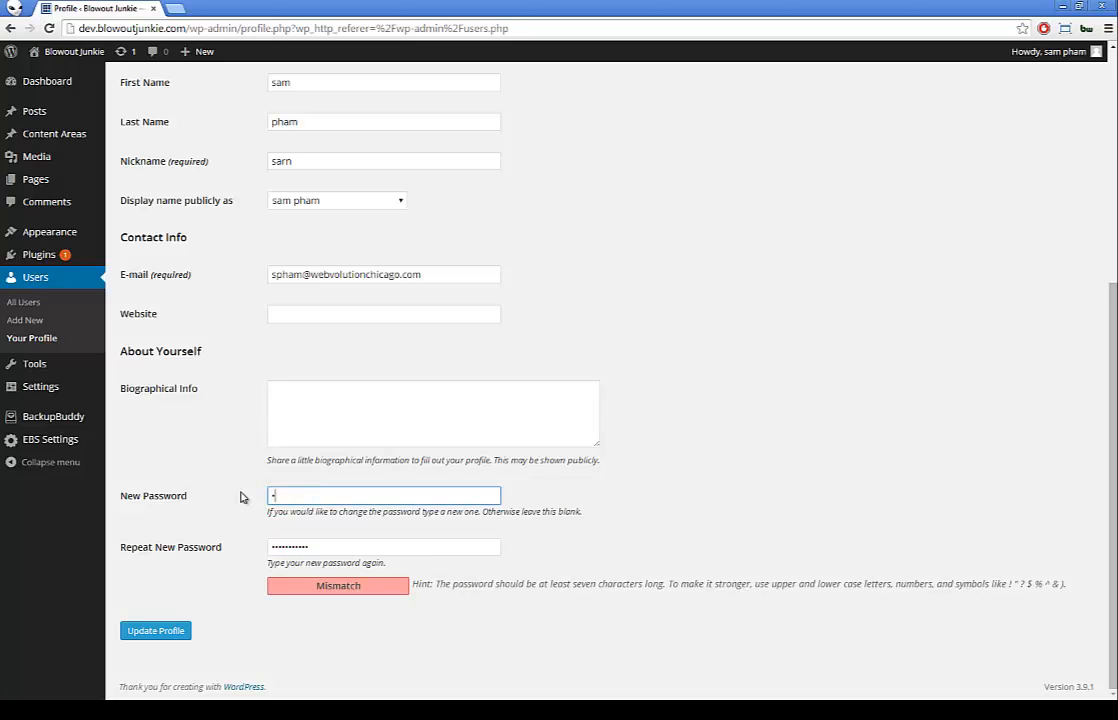
type("ijkl")
key("Tab")
type("abcdefghijkl")
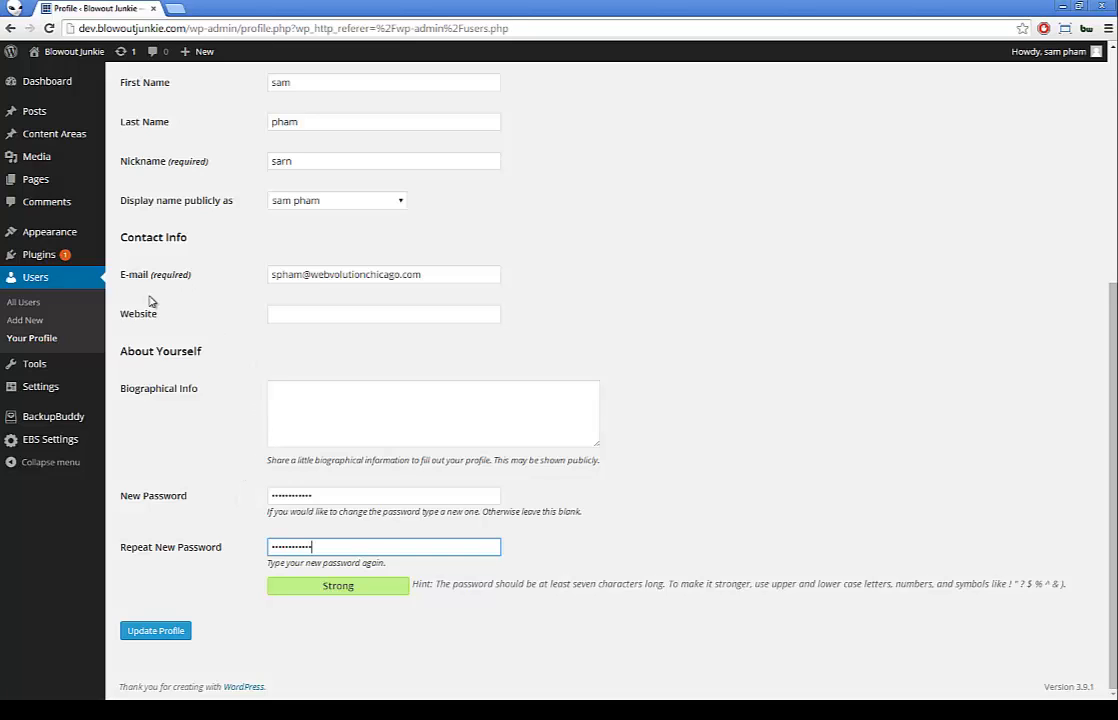
left_click(33, 282)
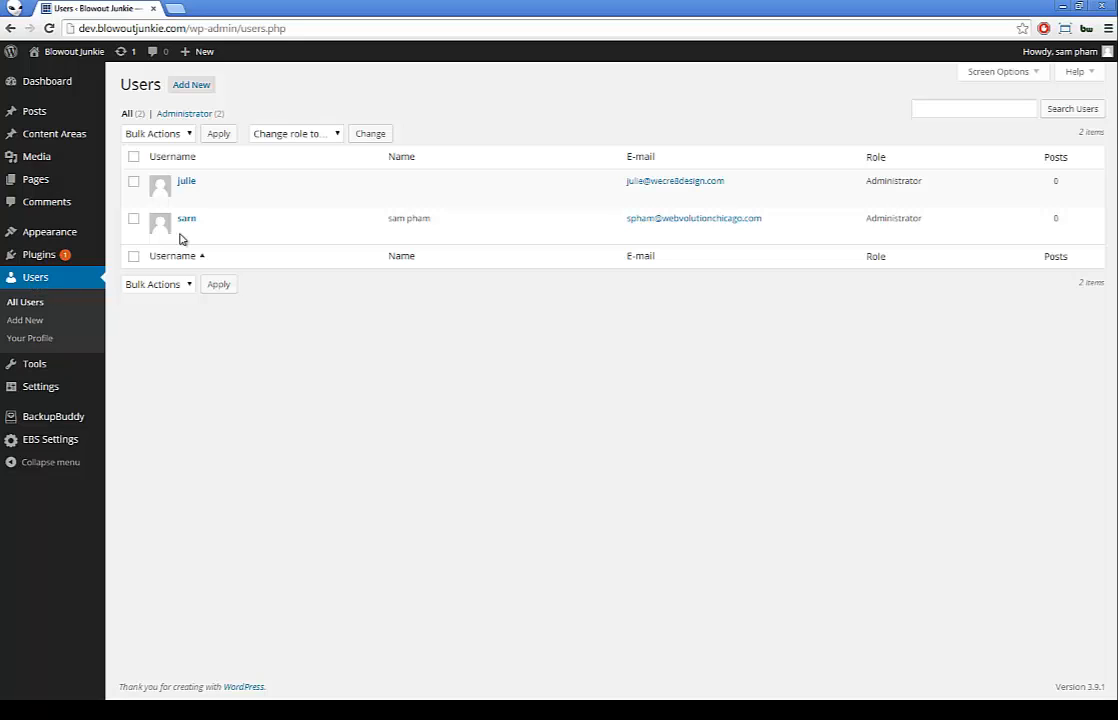
Step: Open Add New User and view the Role dropdown, leaving the form blank as Subscriber
mouse_move(190, 205)
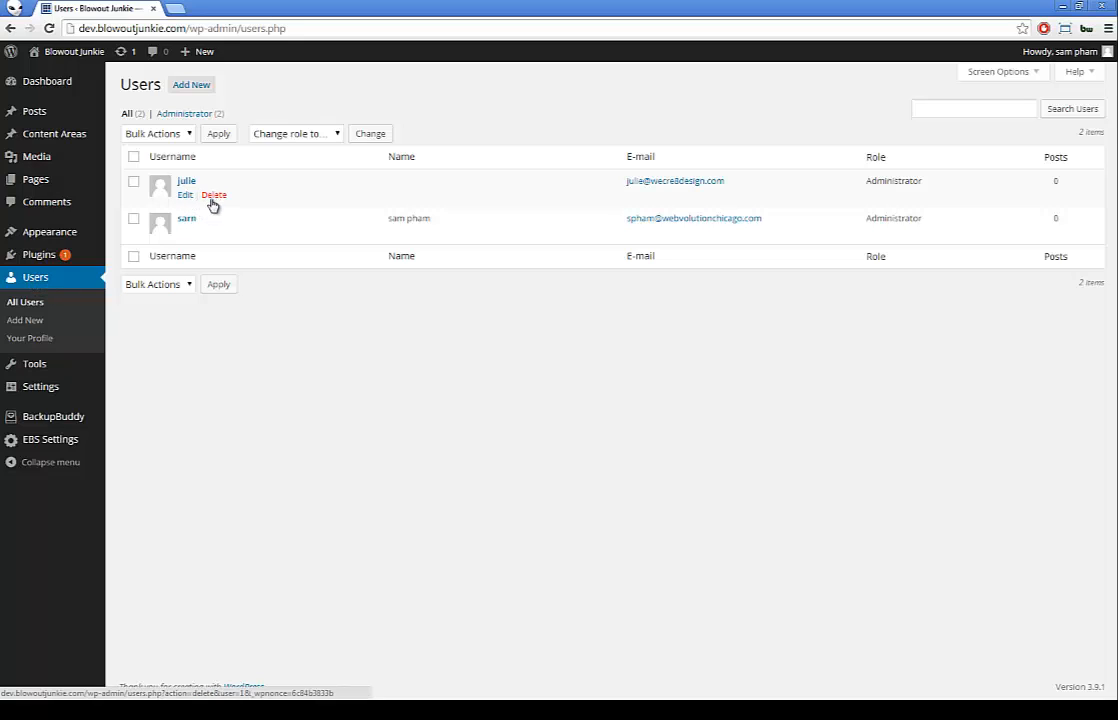
left_click(191, 86)
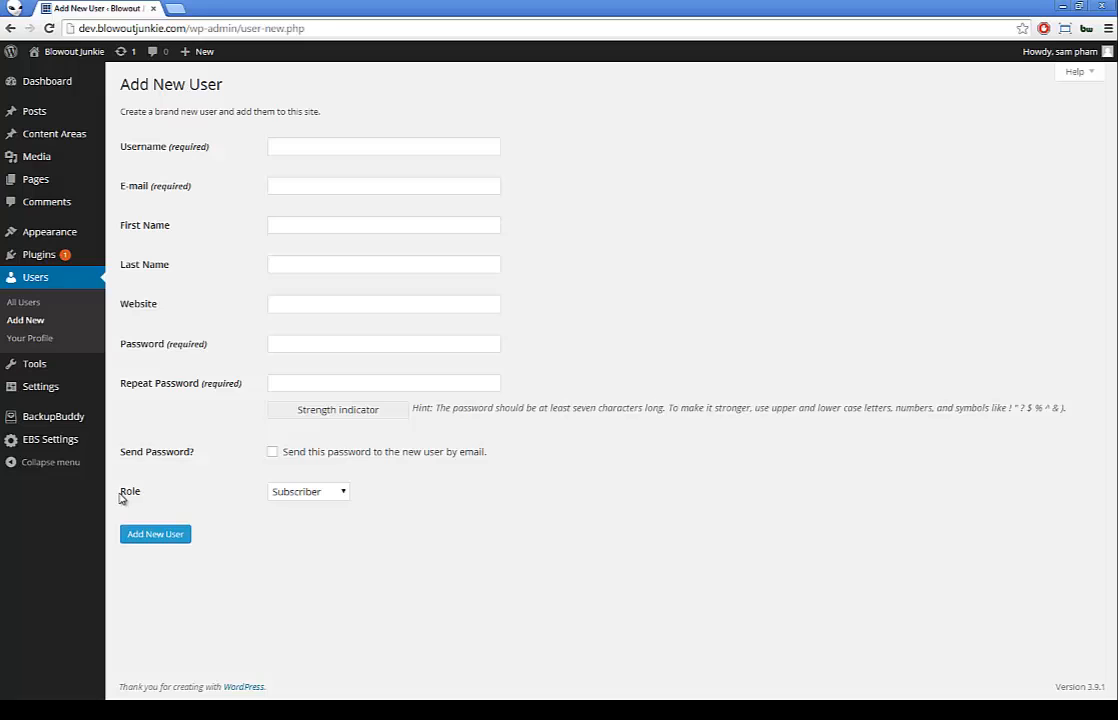
left_click(304, 494)
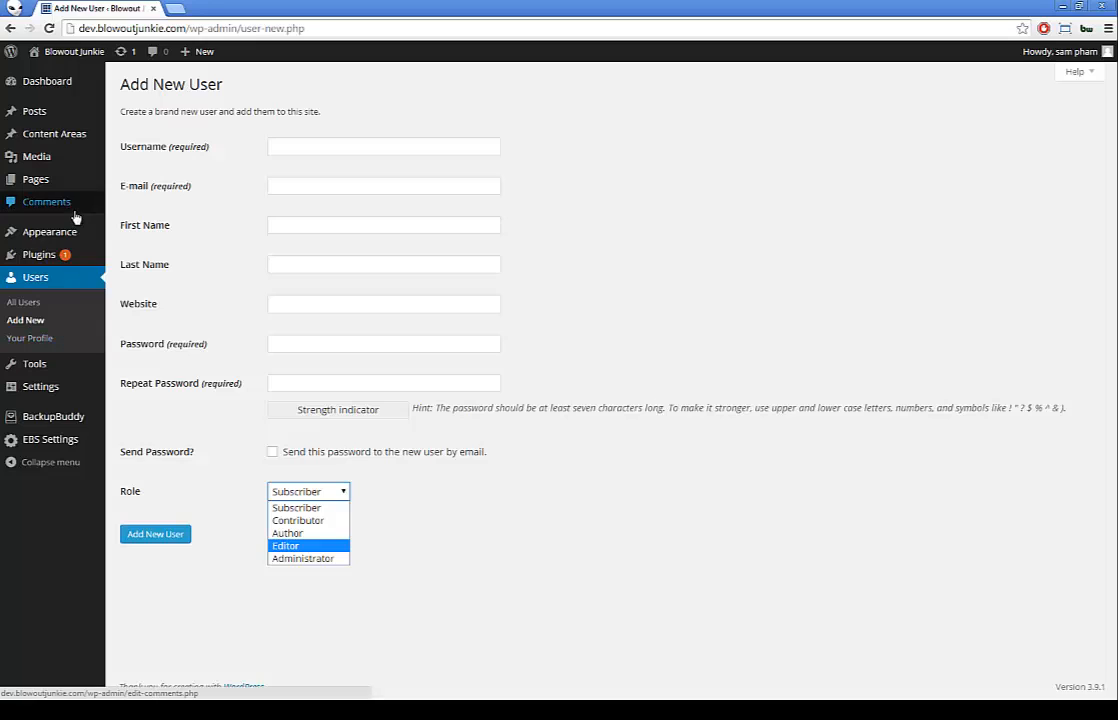
mouse_move(64, 122)
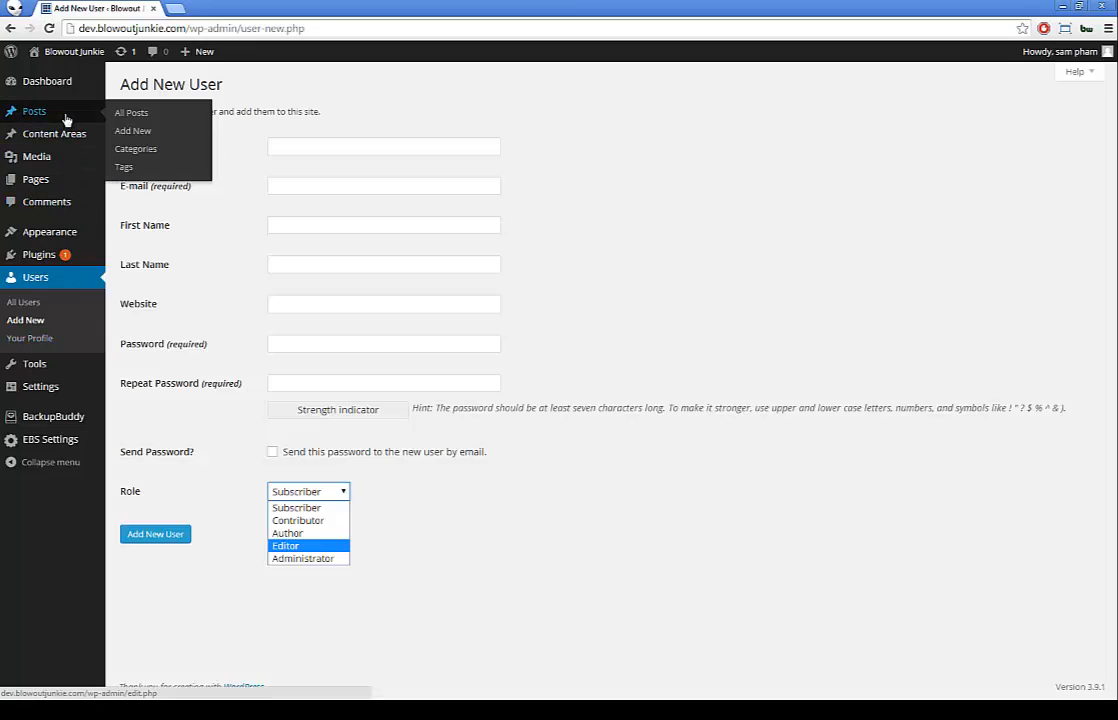
Step: Open the Content Areas list from the admin sidebar
left_click(40, 179)
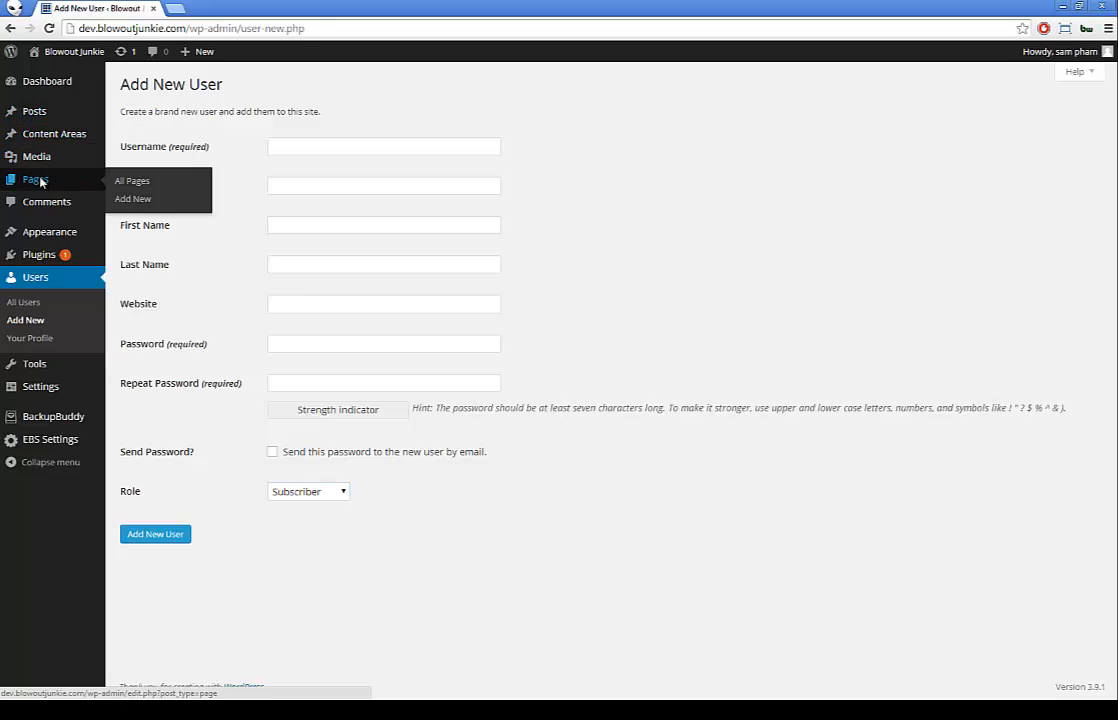
left_click(41, 181)
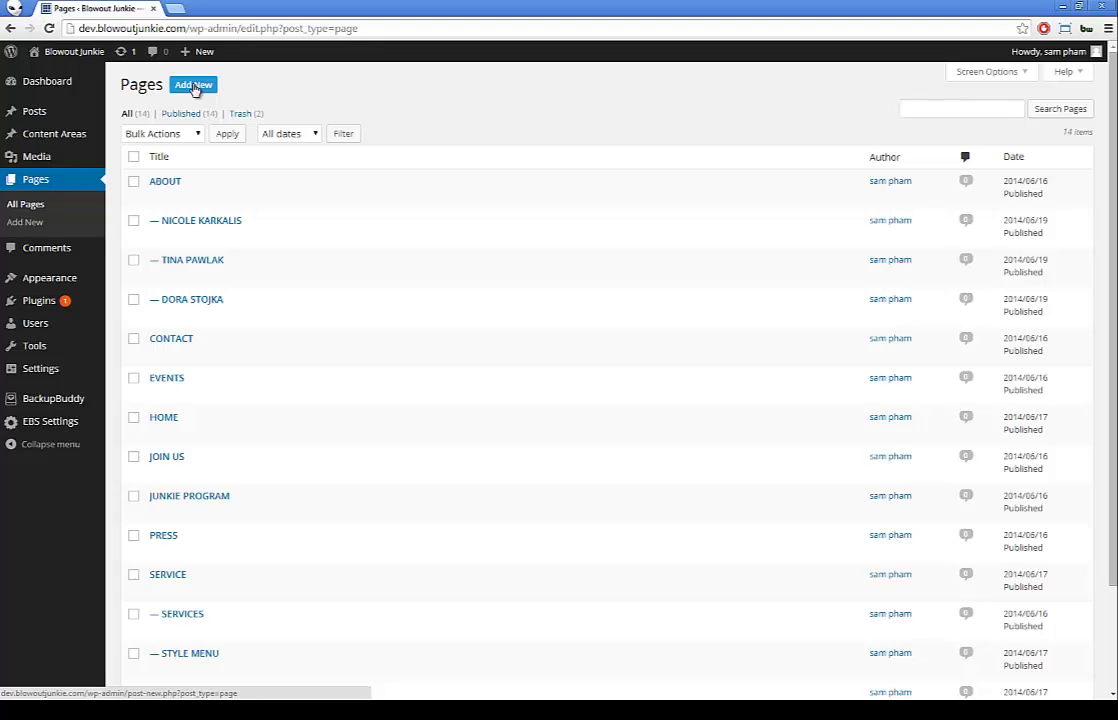
mouse_move(59, 138)
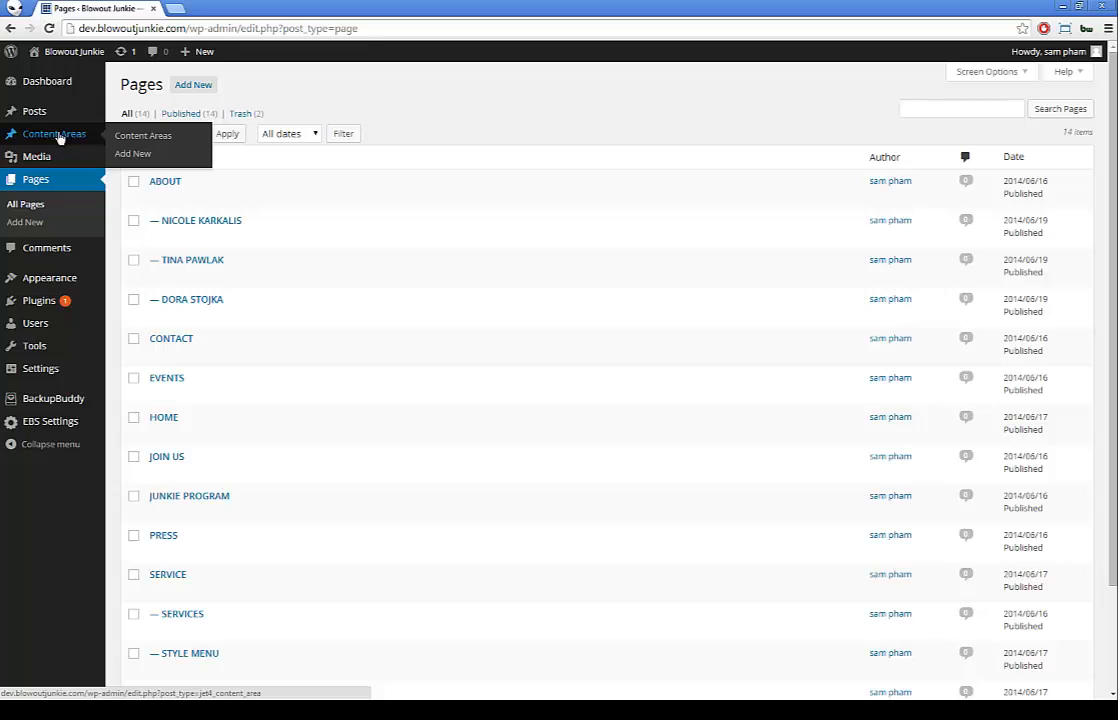
left_click(59, 136)
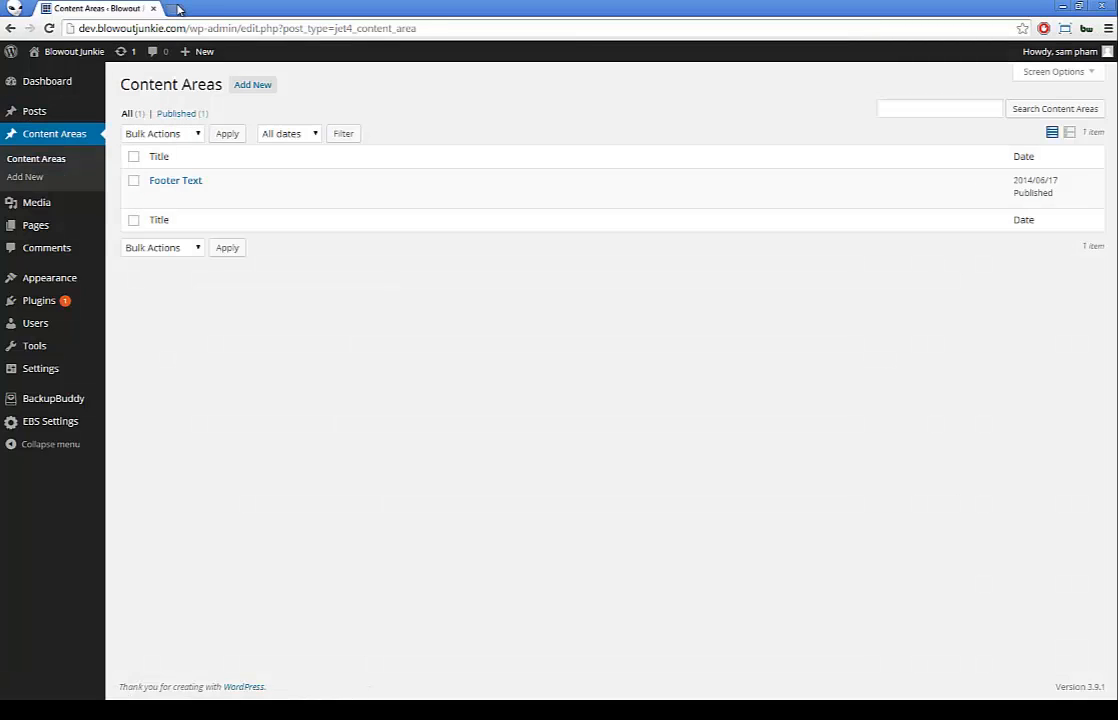
left_click(177, 8)
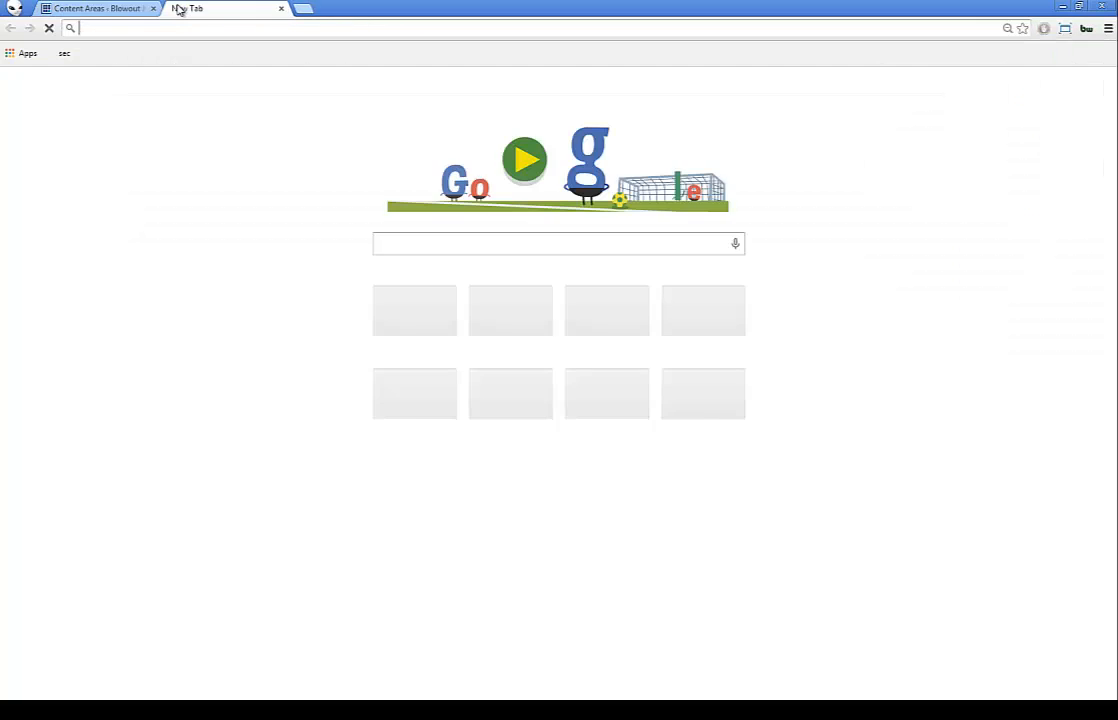
type("www")
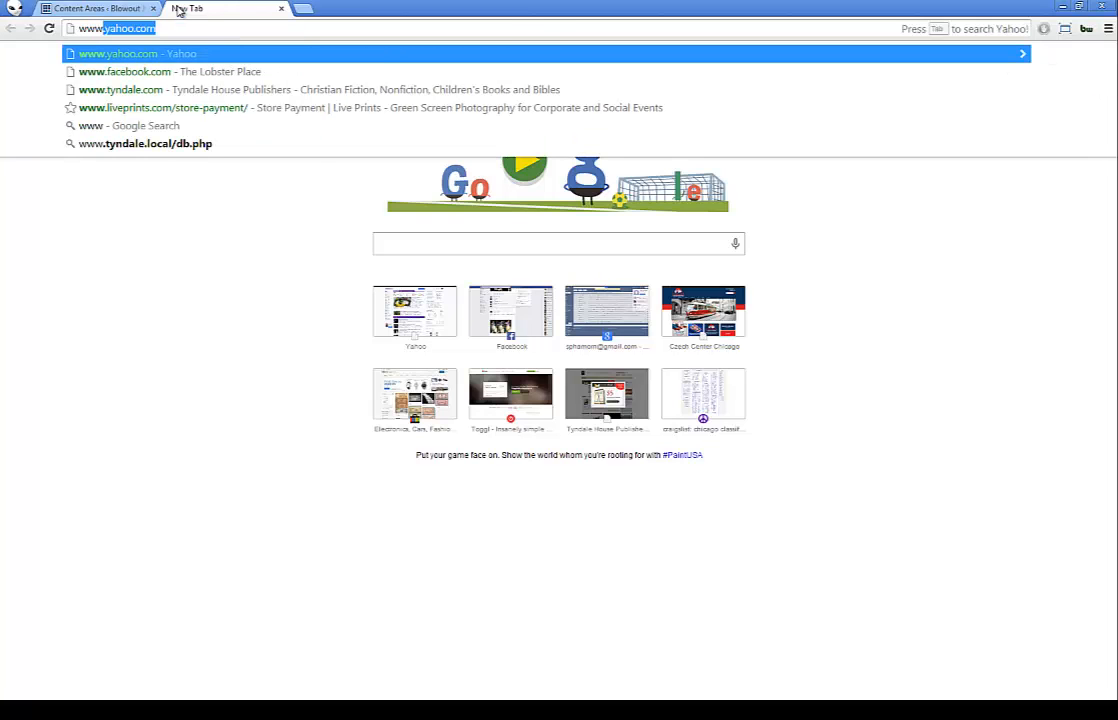
type(".")
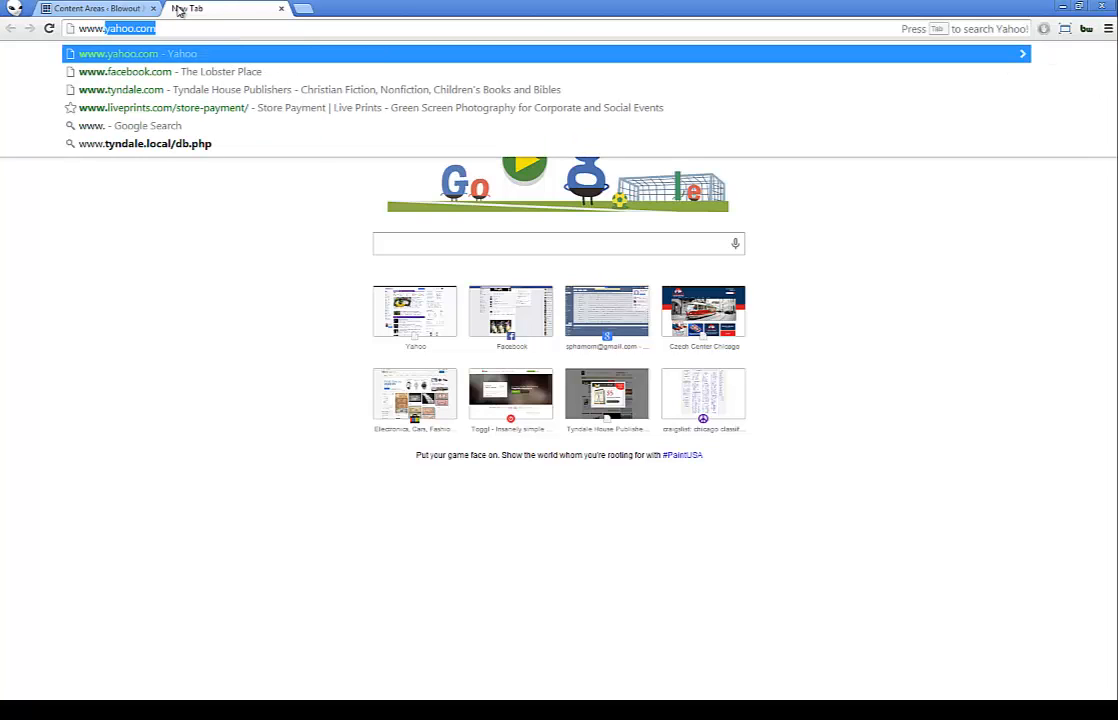
type("blowoutjunkie")
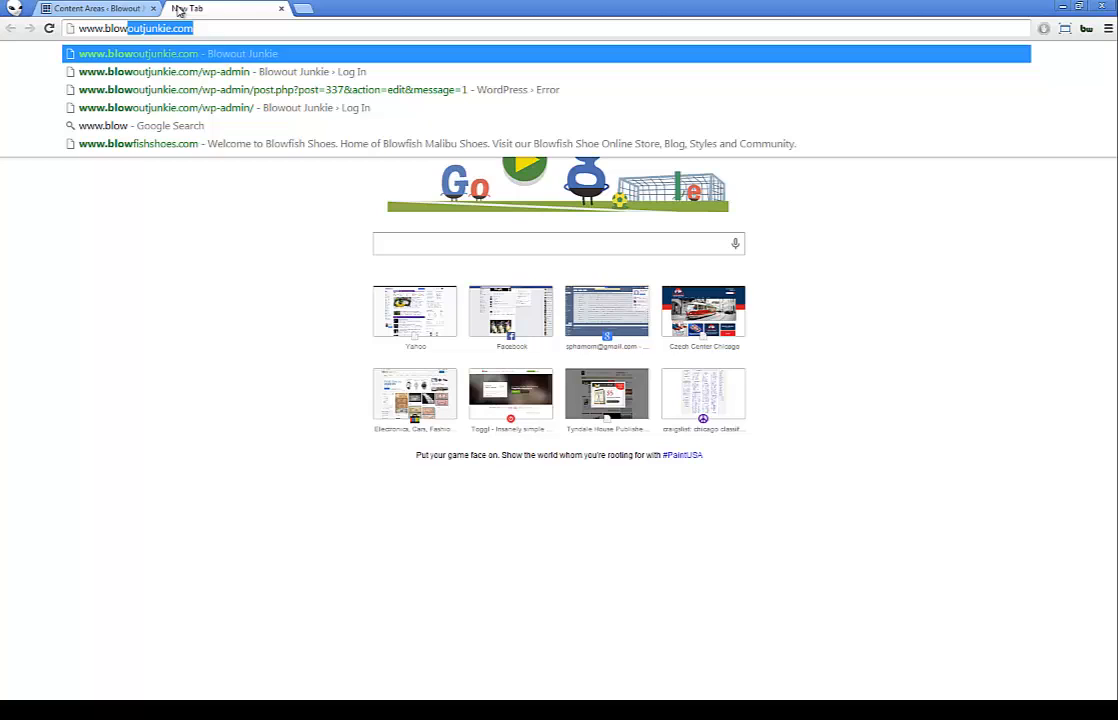
key("Return")
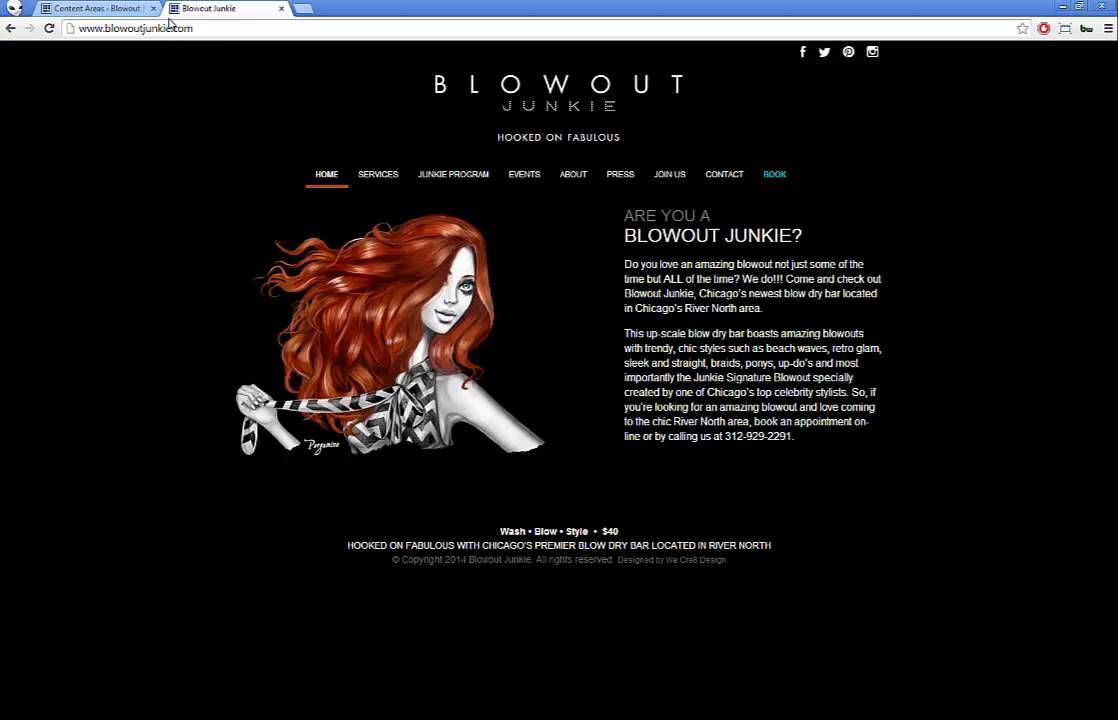
Step: Edit the Footer Text content area and compare its two lines with the live homepage footer
left_click(84, 8)
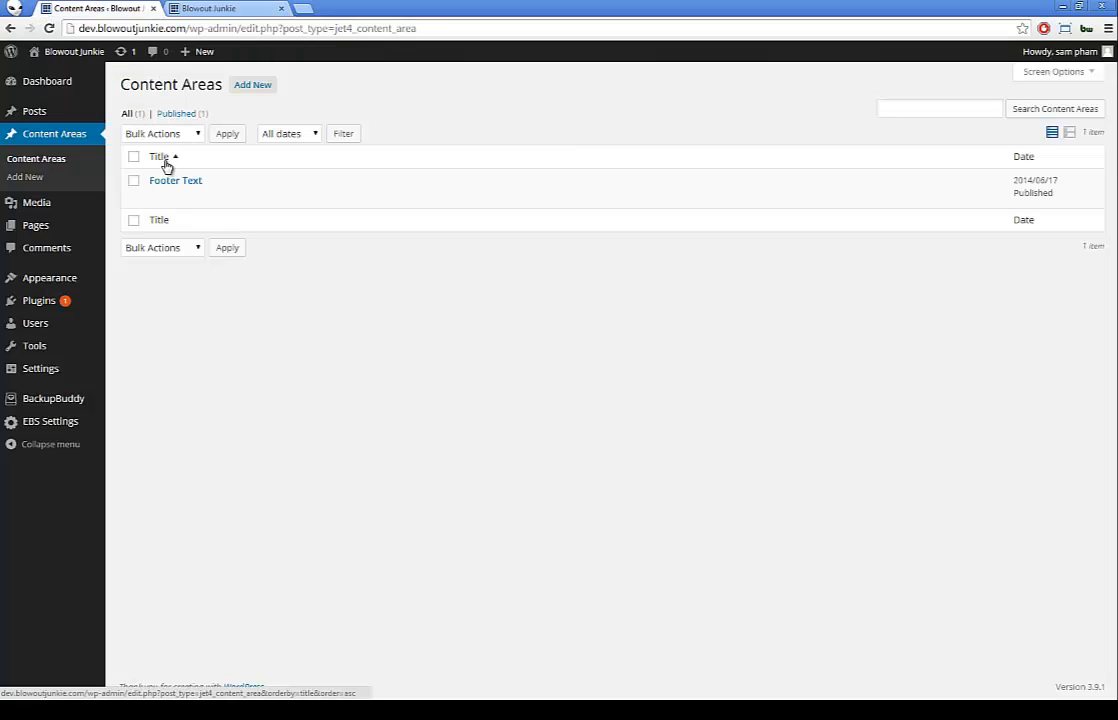
mouse_move(165, 180)
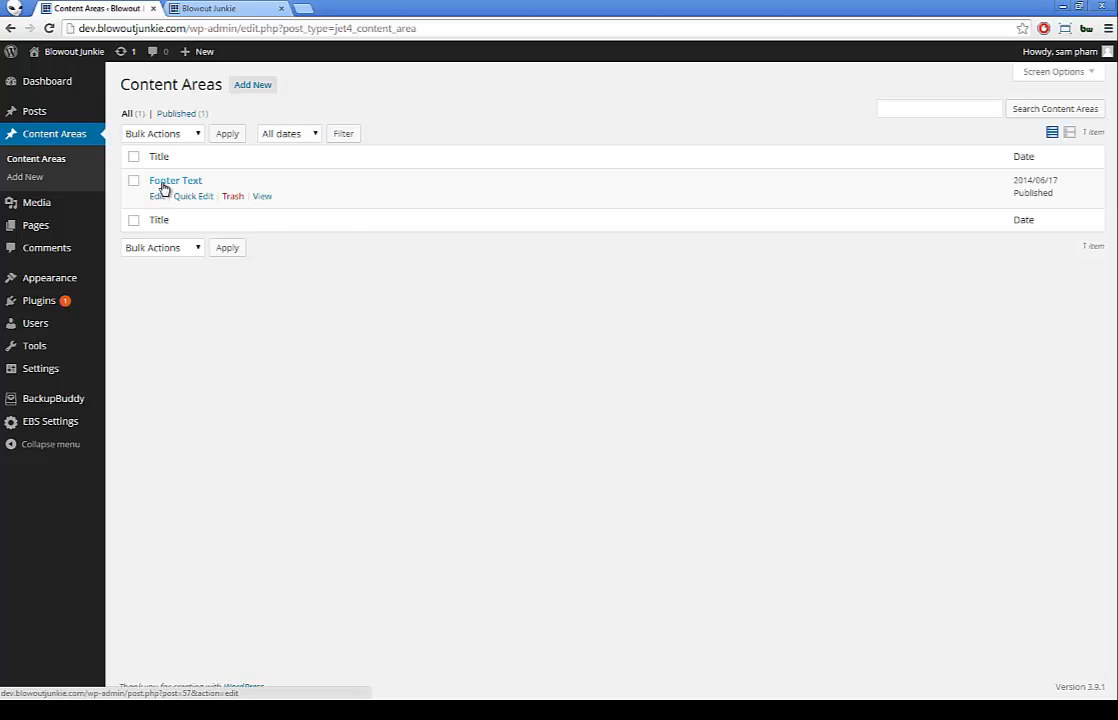
left_click(161, 197)
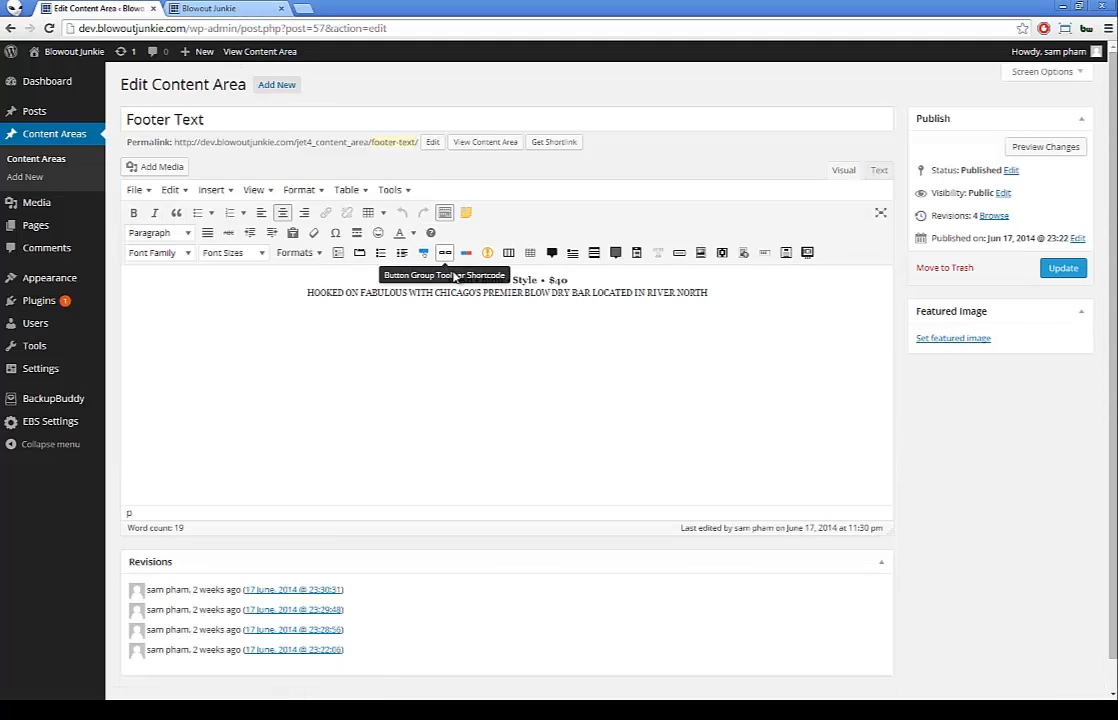
left_click_drag(445, 281, 708, 297)
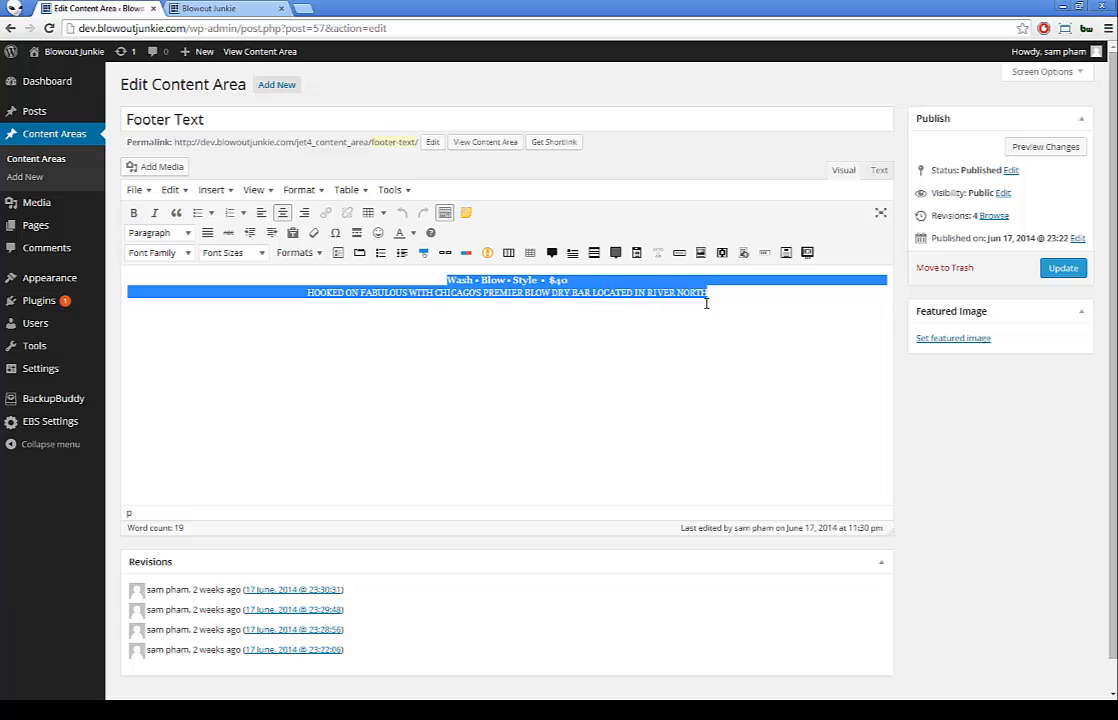
left_click(210, 9)
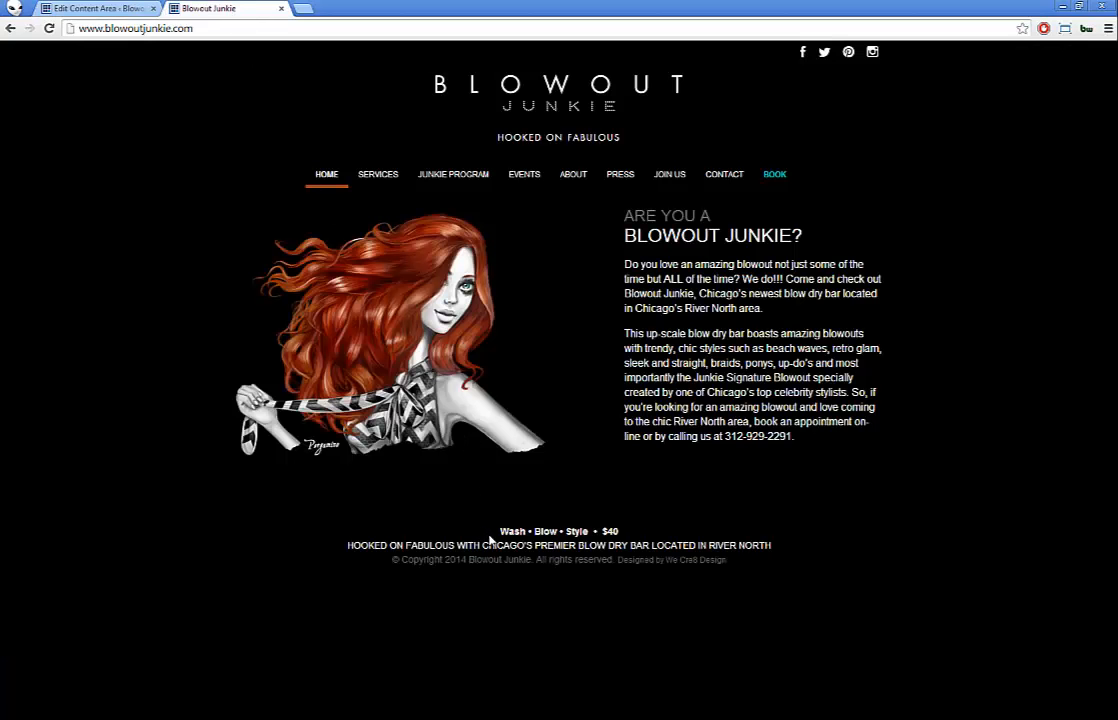
left_click_drag(499, 531, 772, 545)
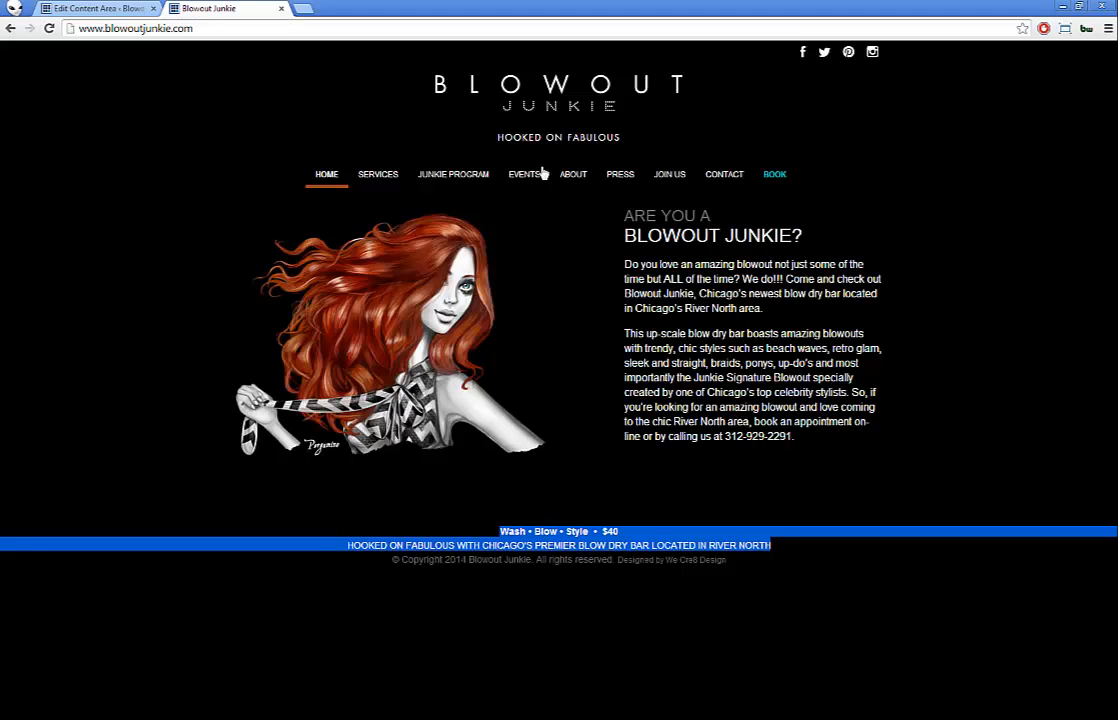
Step: Visit the live site's ABOUT and PRESS pages, then open SERVICES to see the $40–$80 prices
mouse_move(570, 176)
left_click(595, 197)
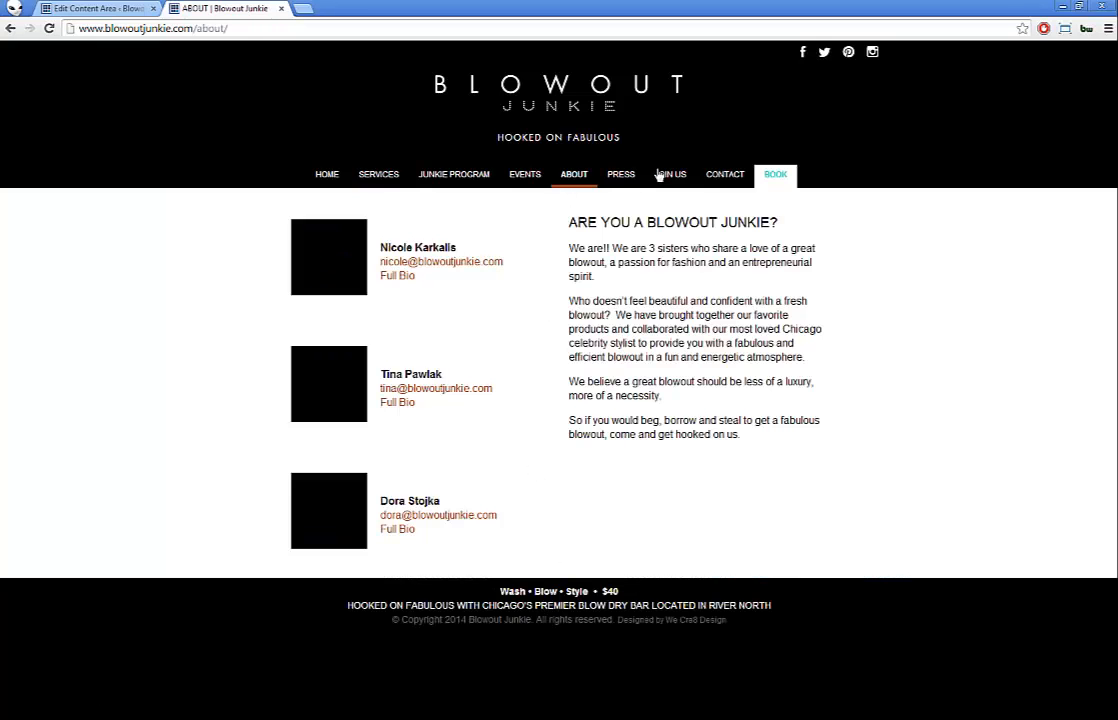
left_click(621, 174)
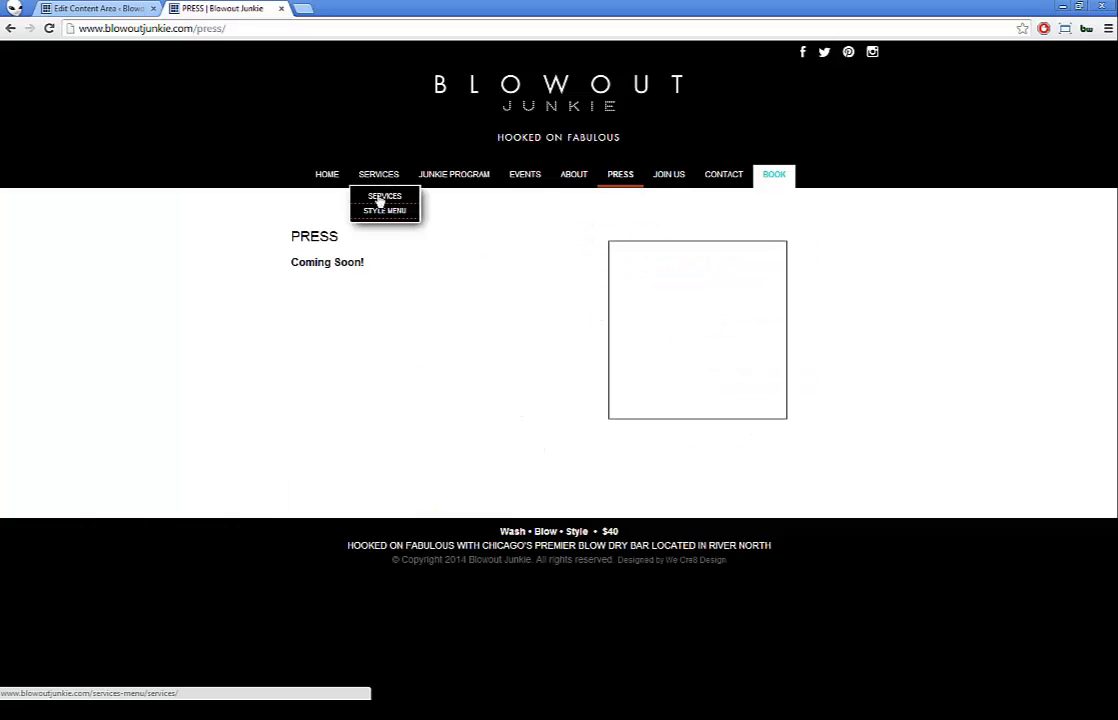
left_click(381, 197)
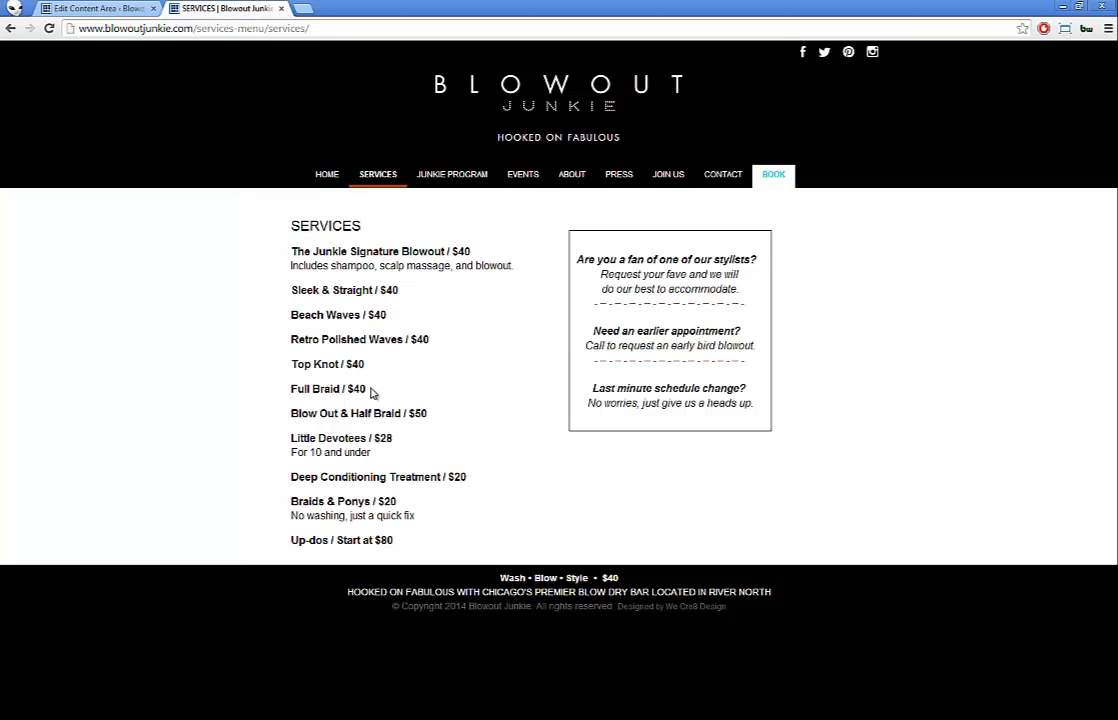
Step: Change the footer price from $40 to $20 and update the Footer Text
left_click(104, 9)
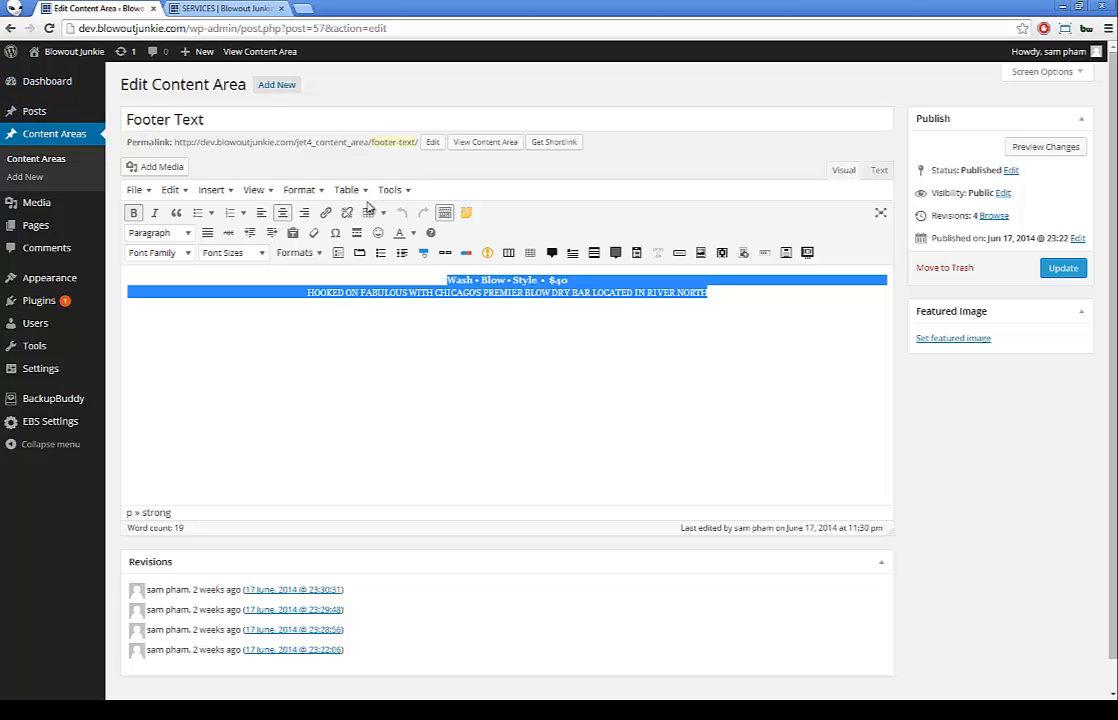
left_click(558, 281)
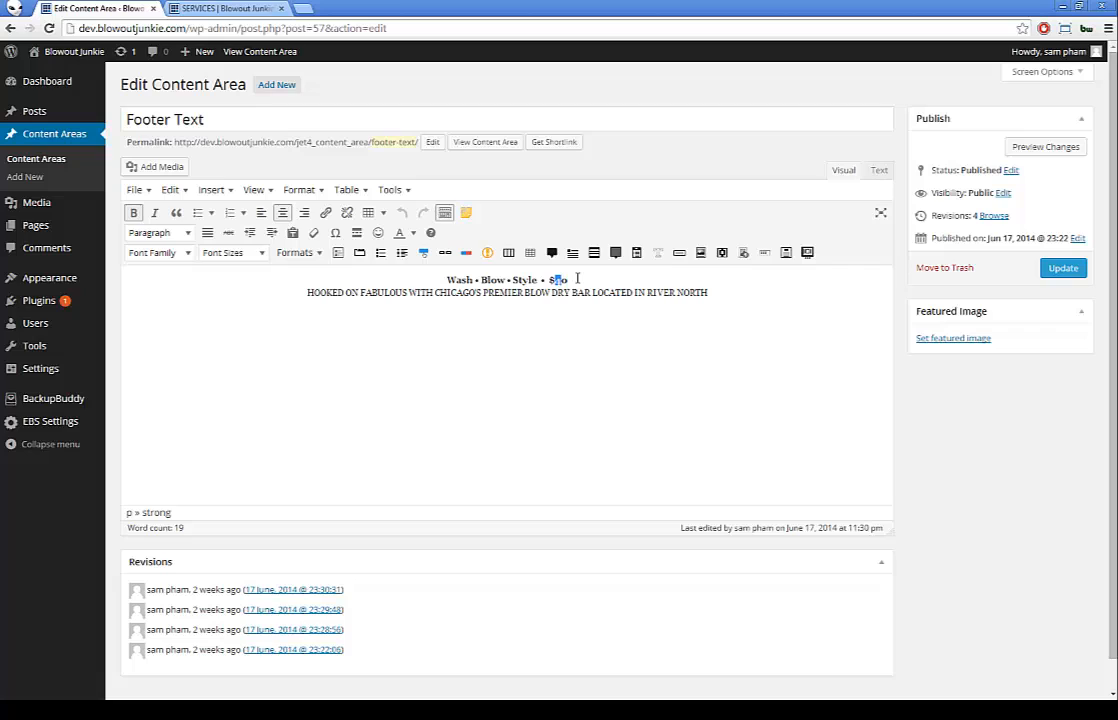
type("2")
left_click(1064, 270)
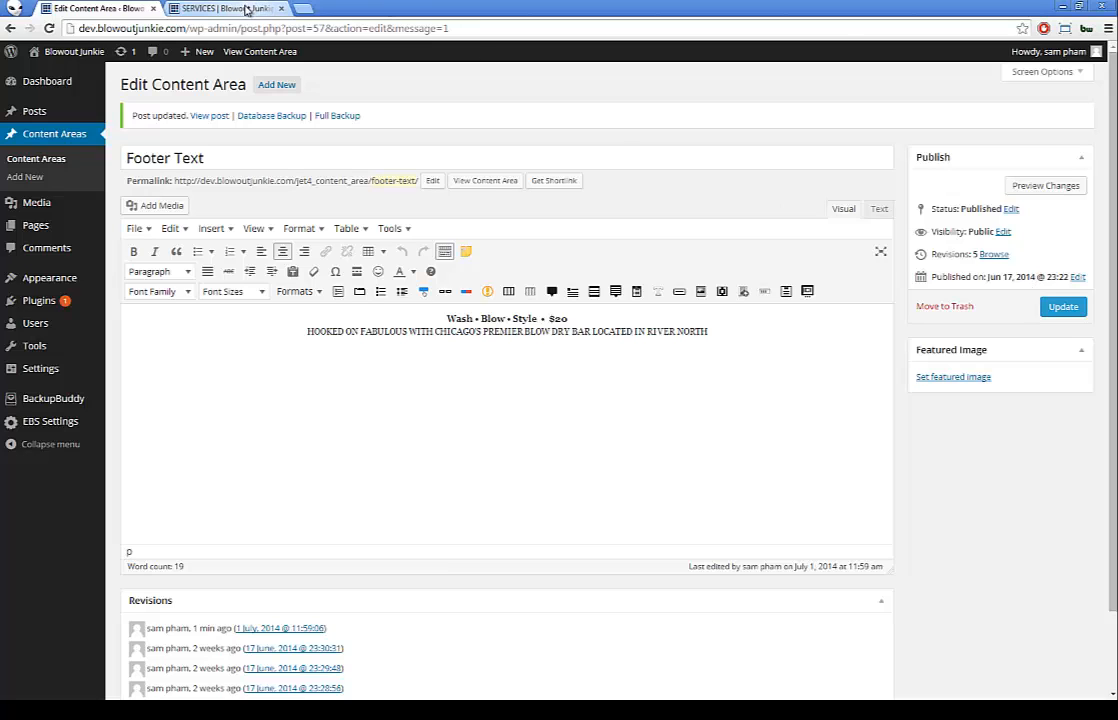
Step: Check the new $20 footer on the dev.blowoutjunkie.com Services page
left_click(247, 9)
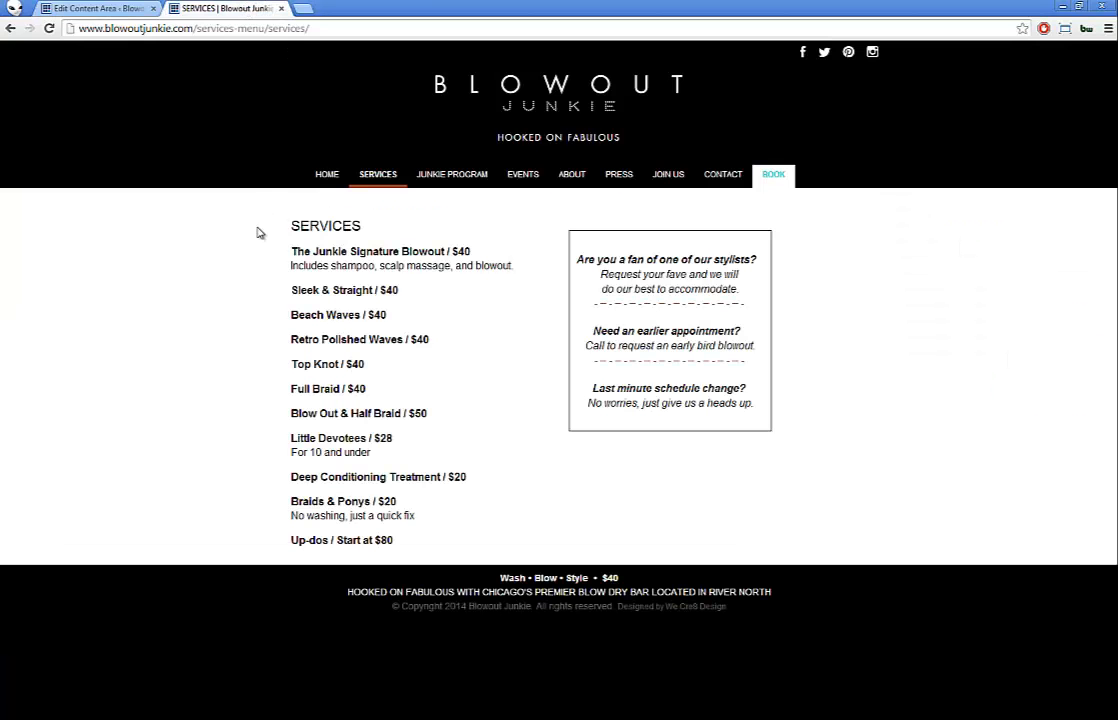
key("F5")
left_click_drag(93, 28, 48, 28)
type("dev")
key("Return")
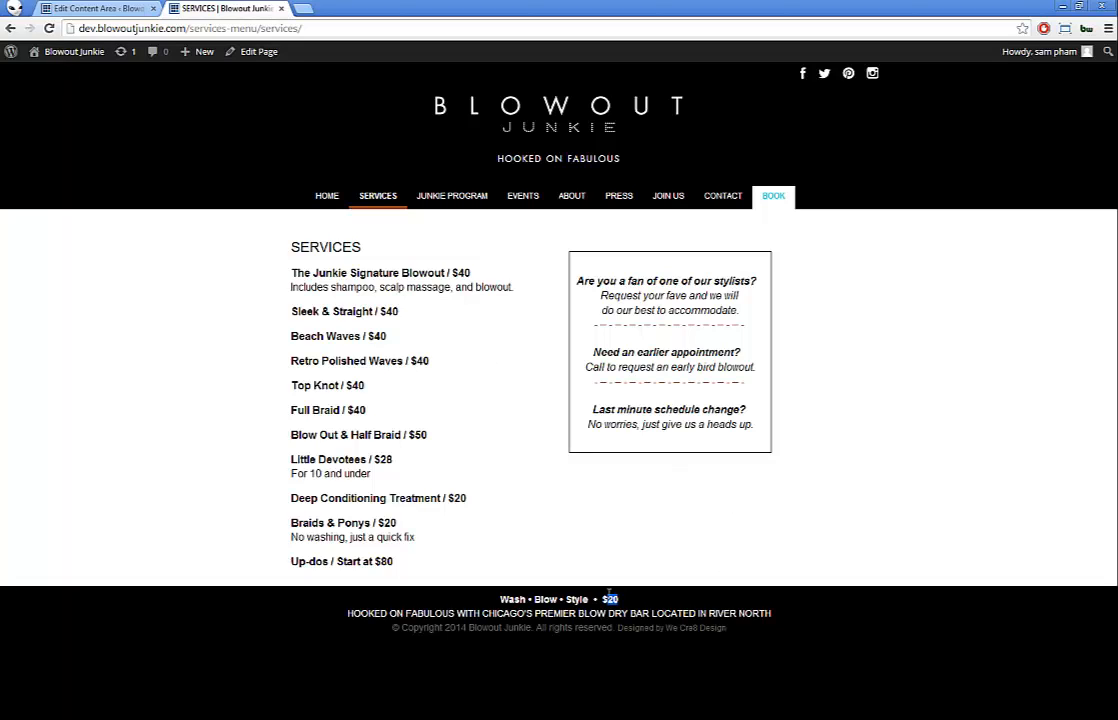
left_click(115, 7)
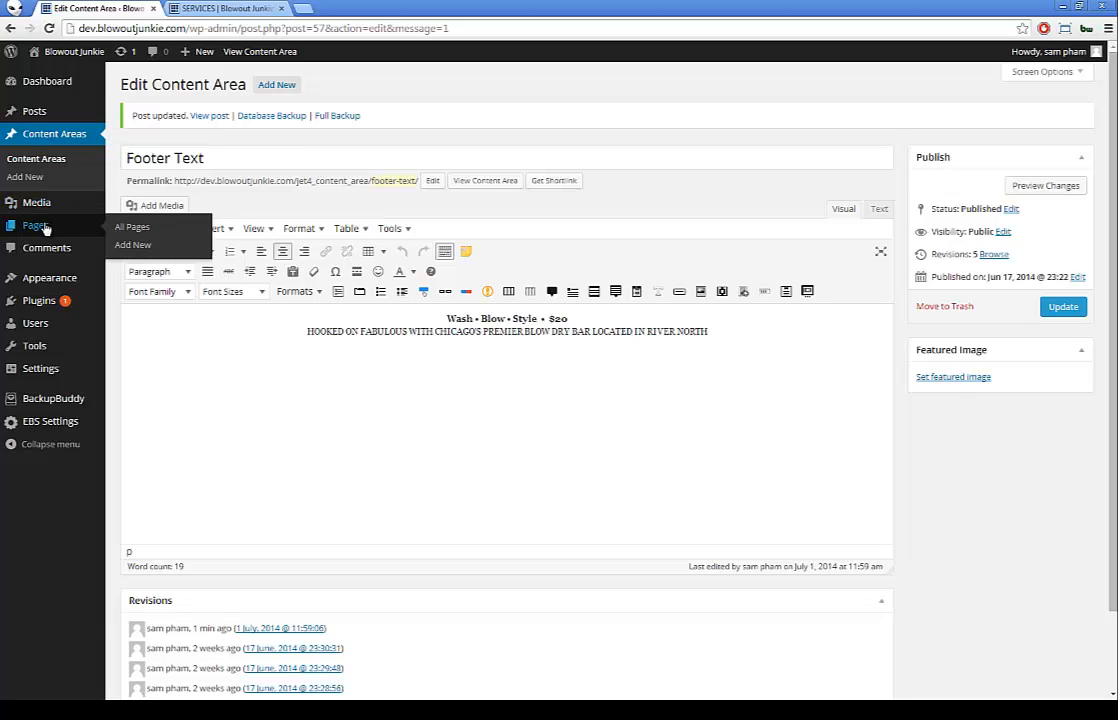
Step: Open All Pages, then view the live SERVICES, JUNKIE PROGRAM and home pages
left_click(44, 228)
left_click(186, 8)
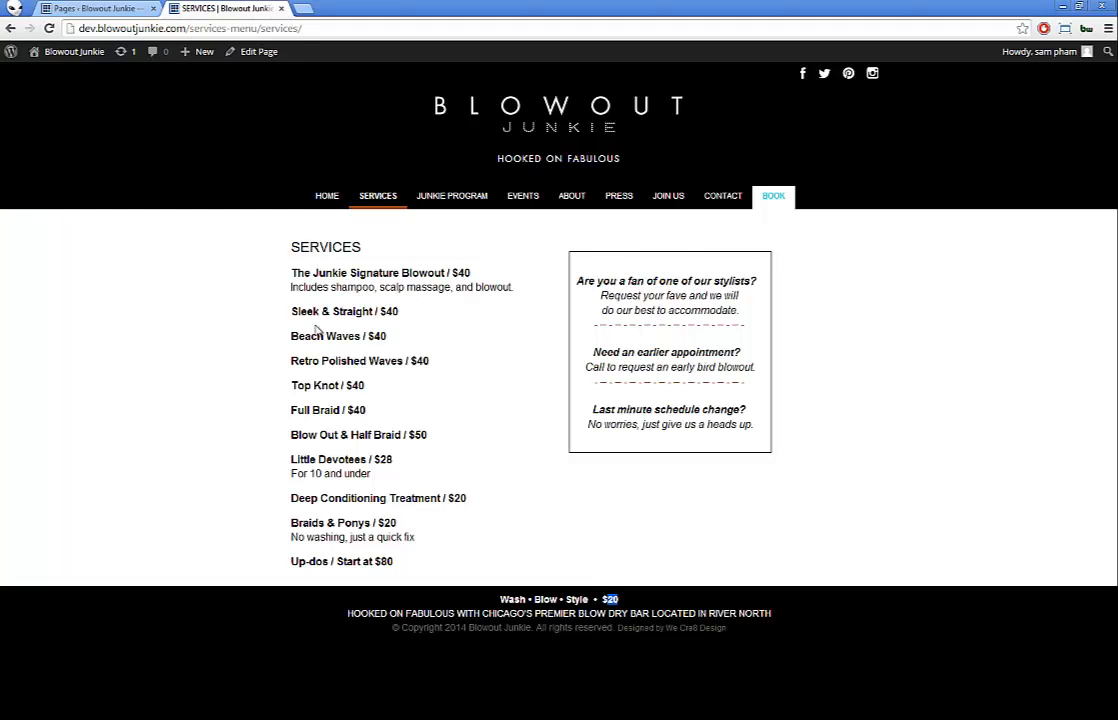
left_click(420, 195)
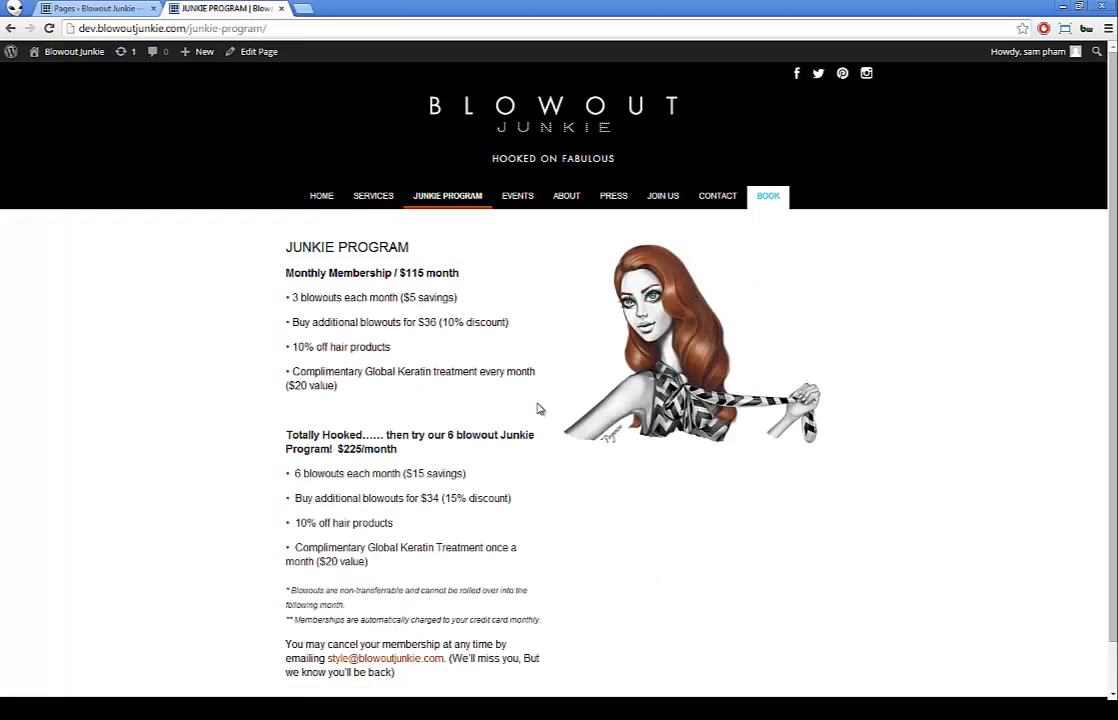
left_click(321, 197)
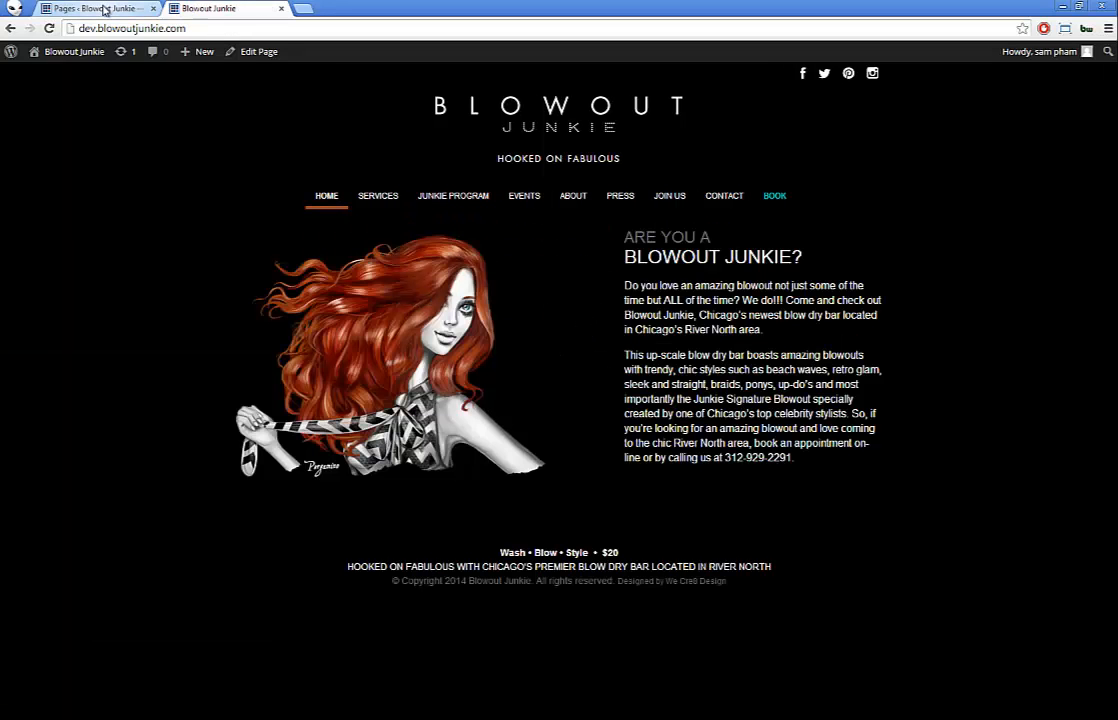
Step: Open the HOME page in the editor and compare it with the live site's navigation
left_click(102, 9)
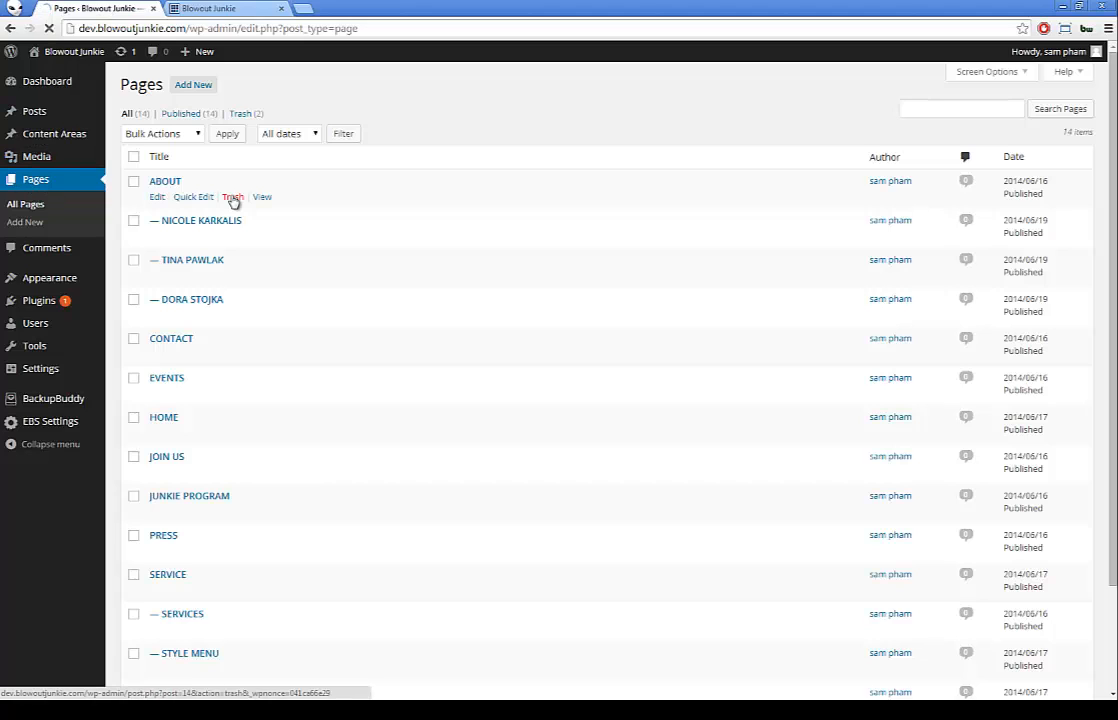
left_click(232, 199)
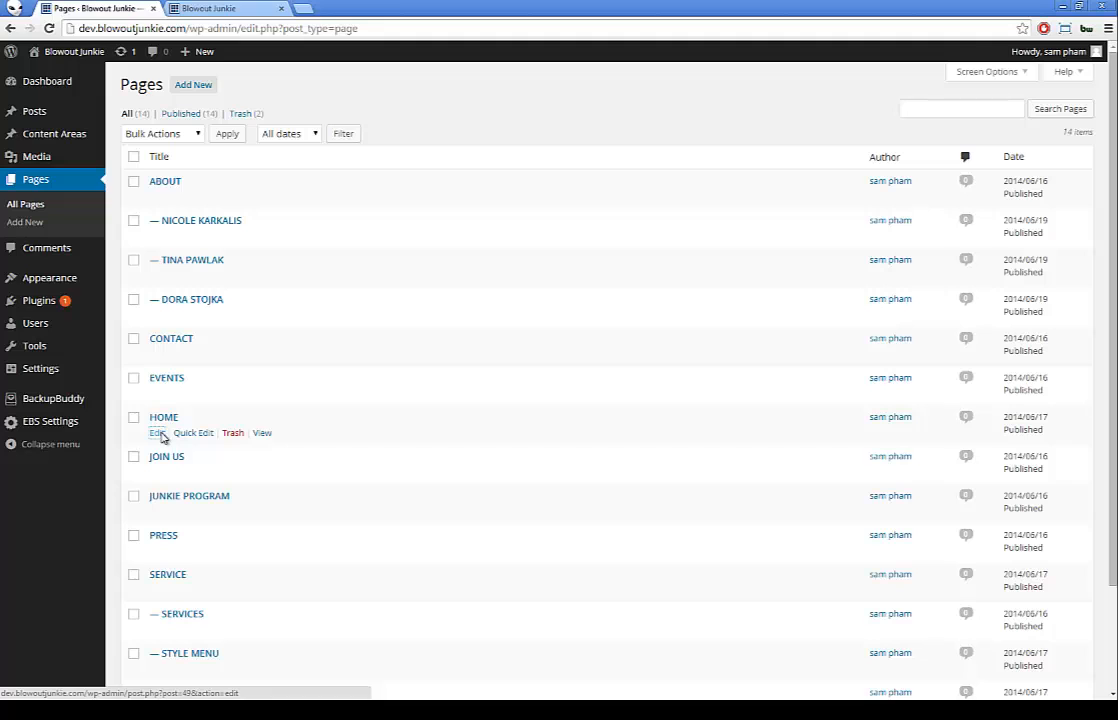
left_click(161, 436)
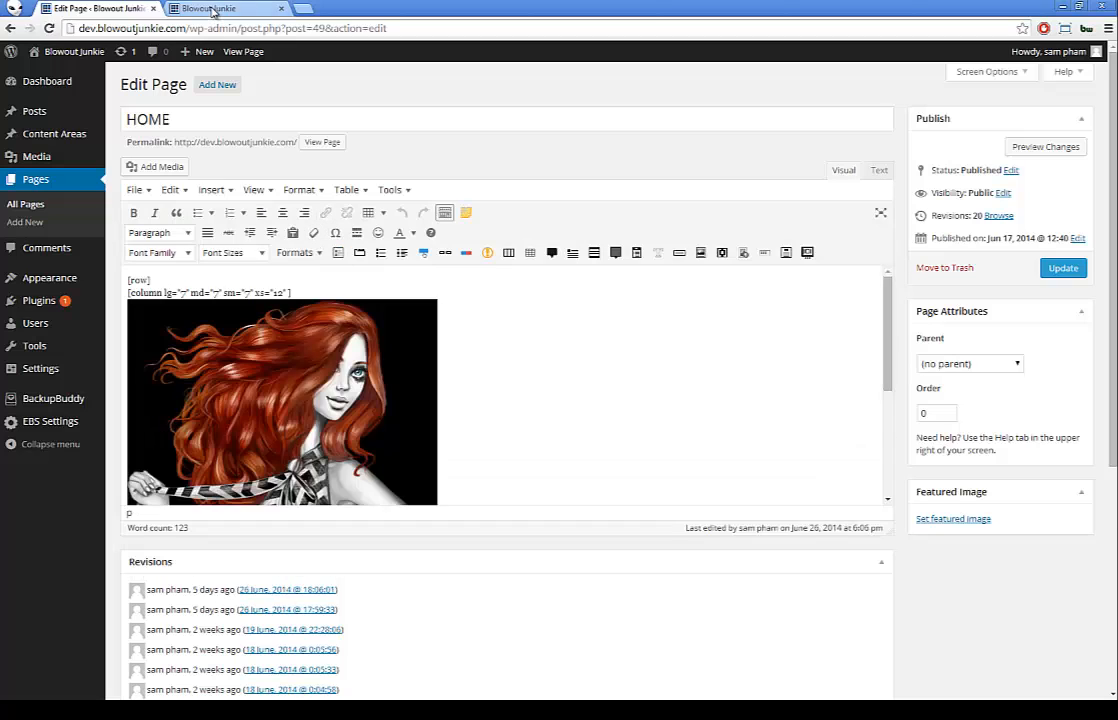
key("ctrl+Tab")
key("ctrl+Tab")
scroll(340, 302, "down", 4)
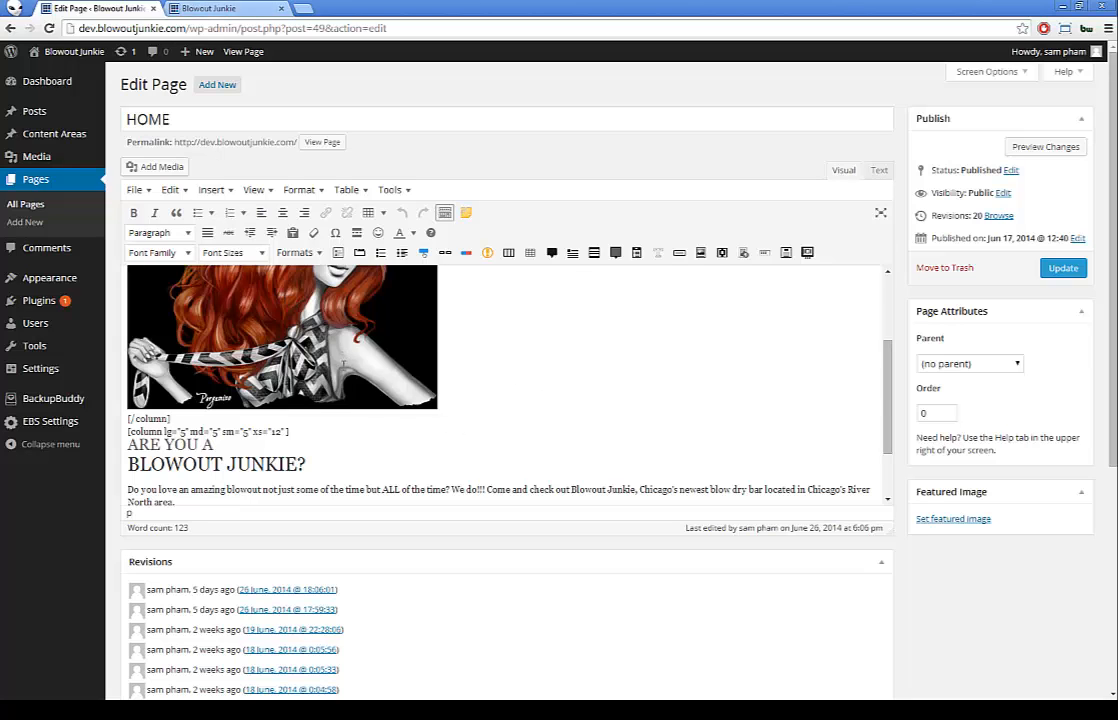
scroll(344, 365, "up", 2)
scroll(344, 365, "down", 5)
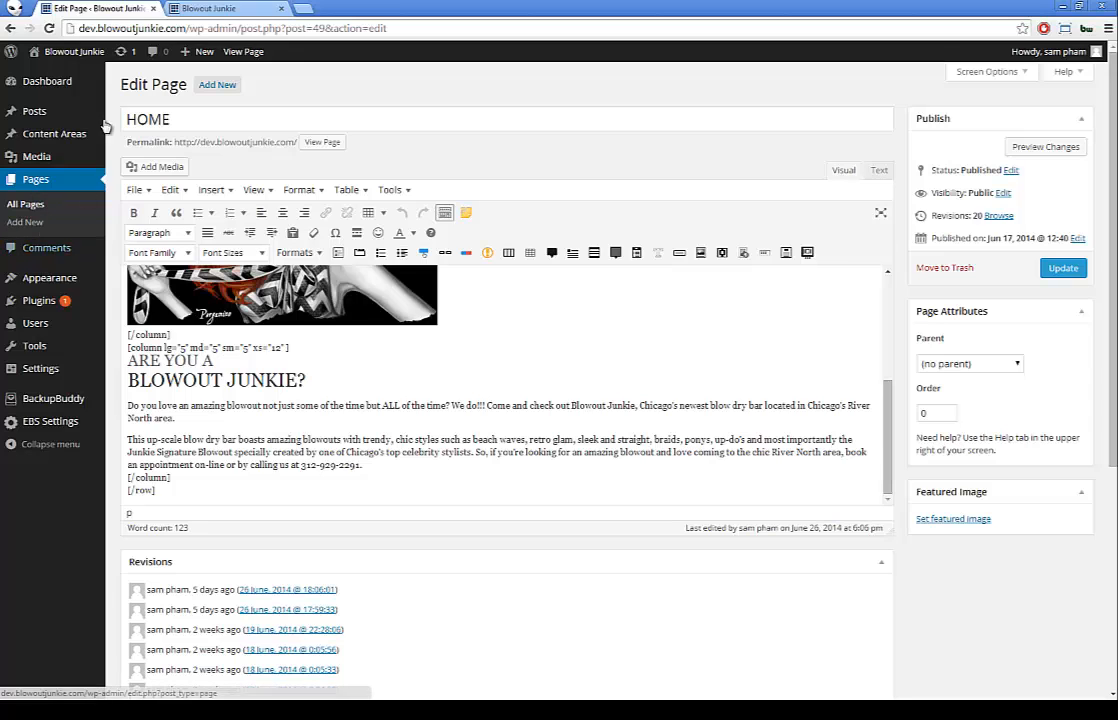
left_click(190, 8)
mouse_move(393, 203)
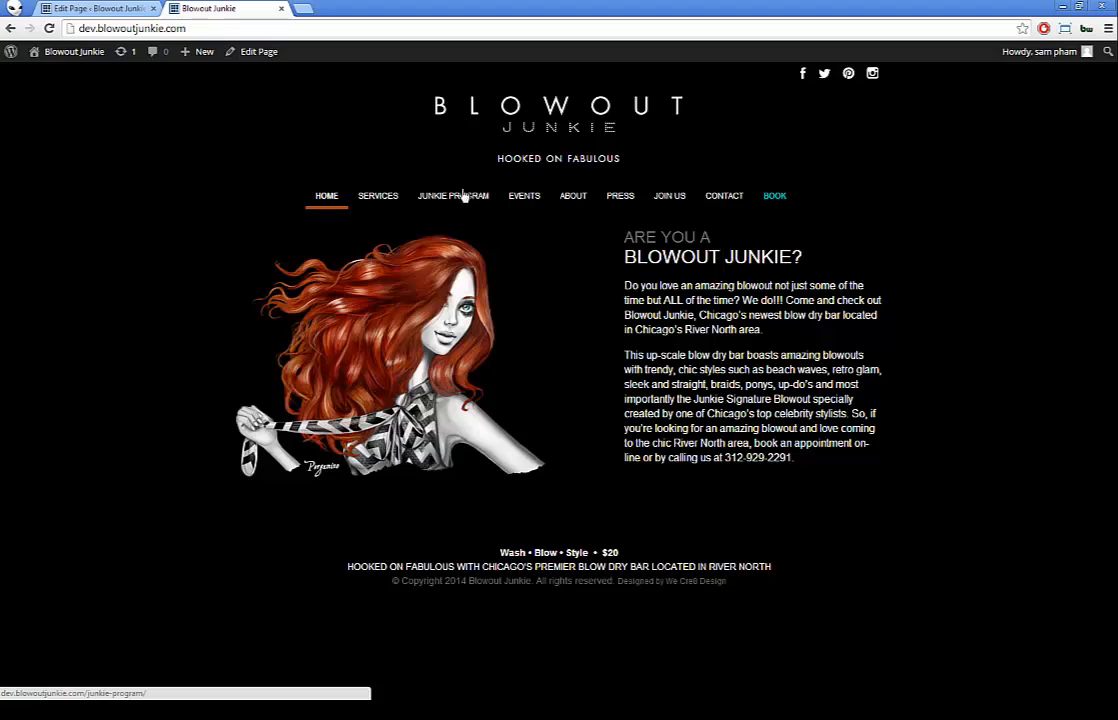
mouse_move(576, 205)
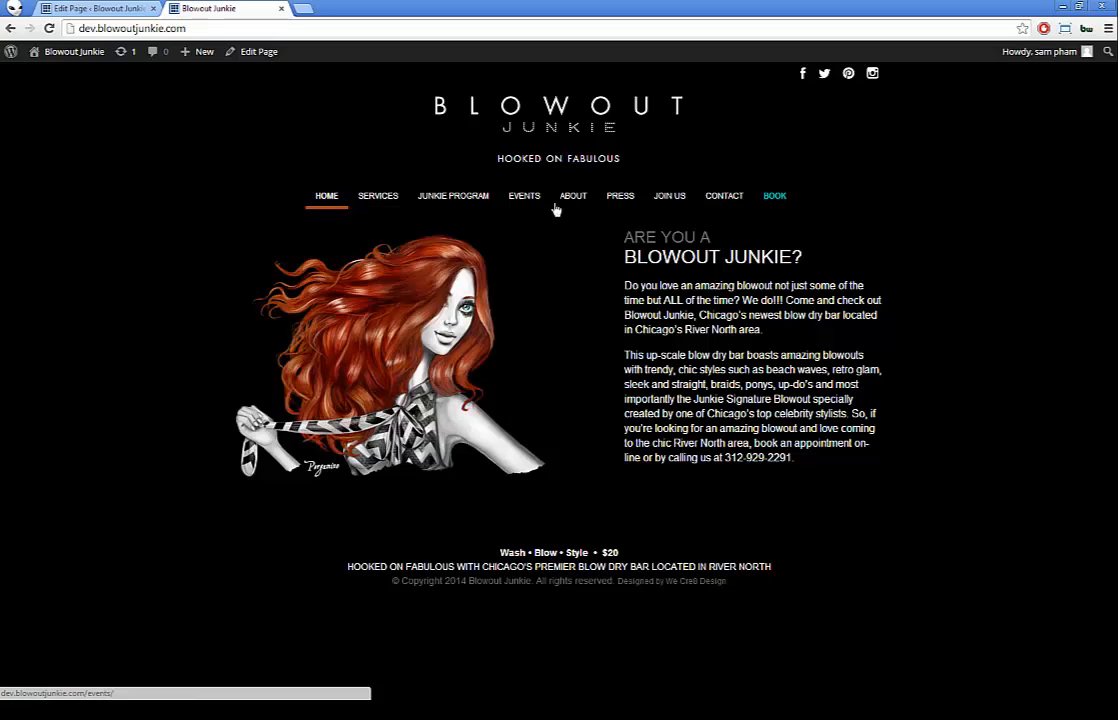
left_click(95, 8)
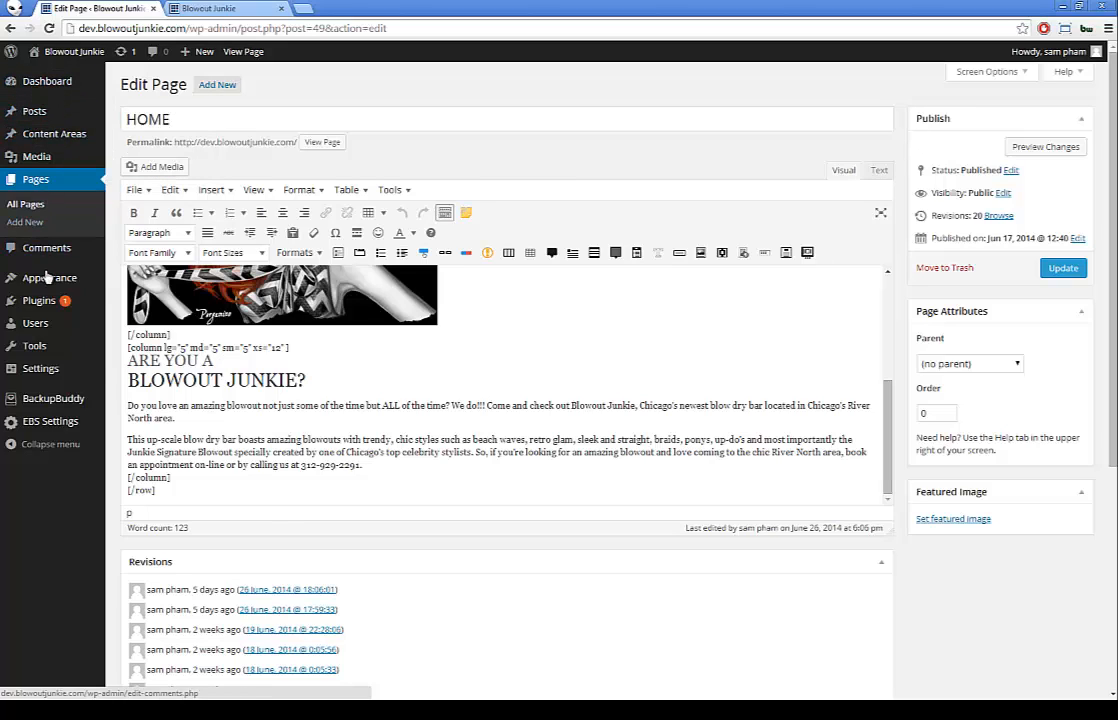
Step: Open Appearance > Menus to show Menu 1's structure with HOME, SERVICES, JUNKIE PROGRAM, EVENTS and ABOUT
mouse_move(48, 280)
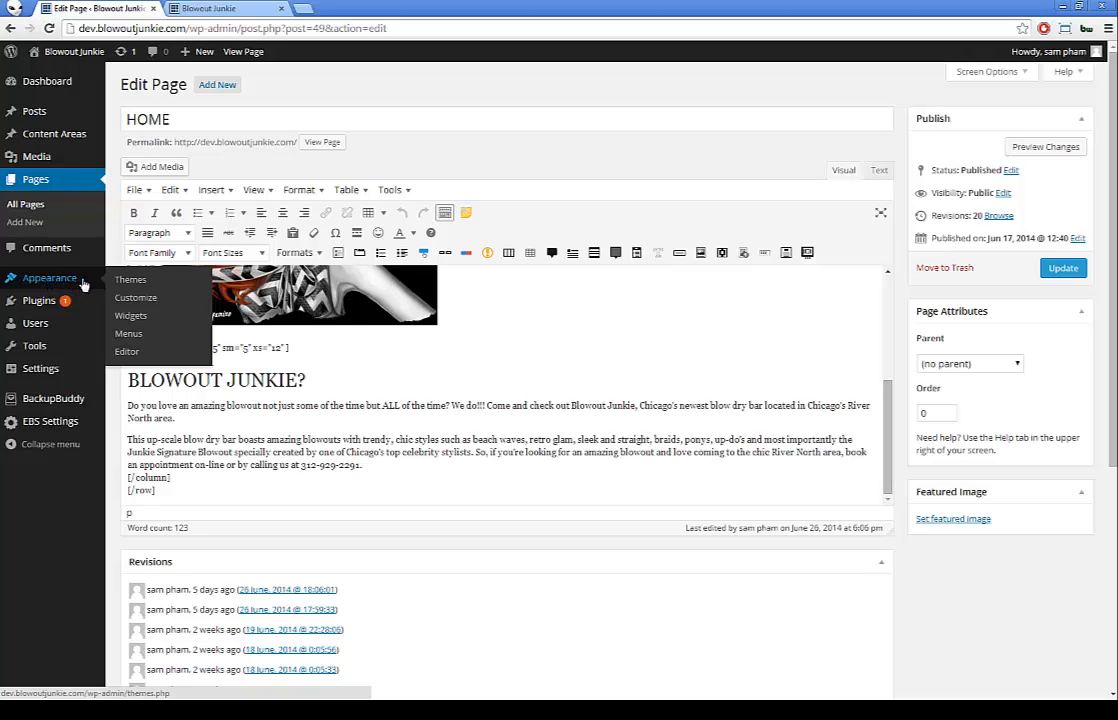
left_click(130, 334)
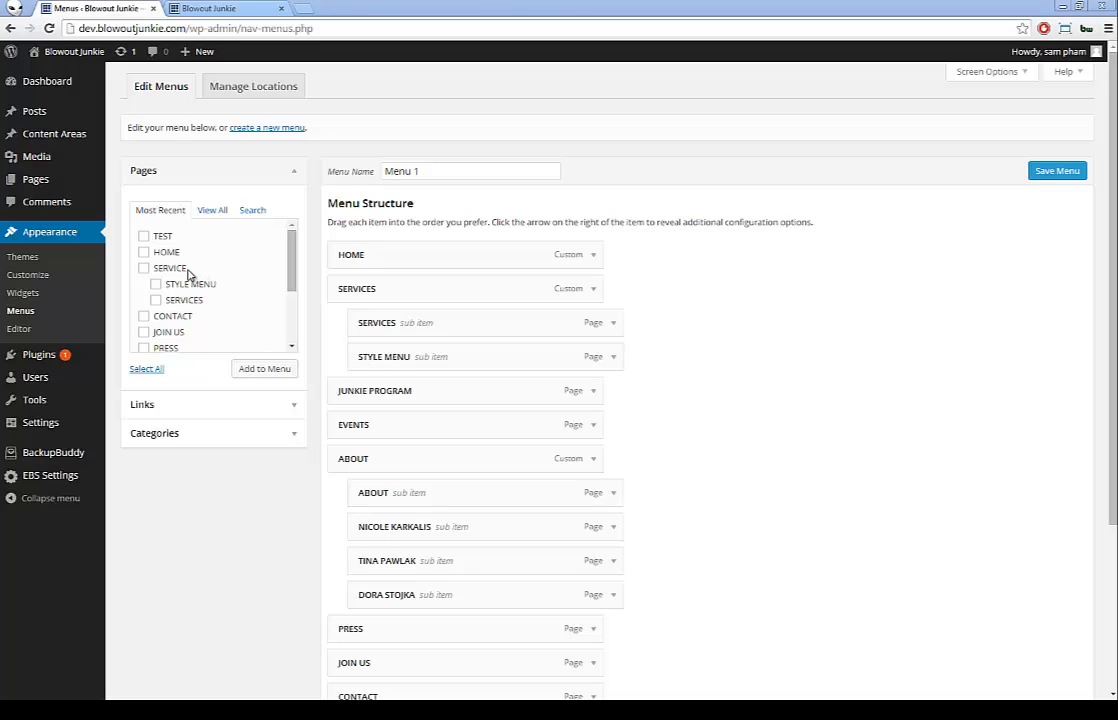
Step: Add the TEST page to Menu 1, position it right after HOME, and save the menu
left_click(143, 237)
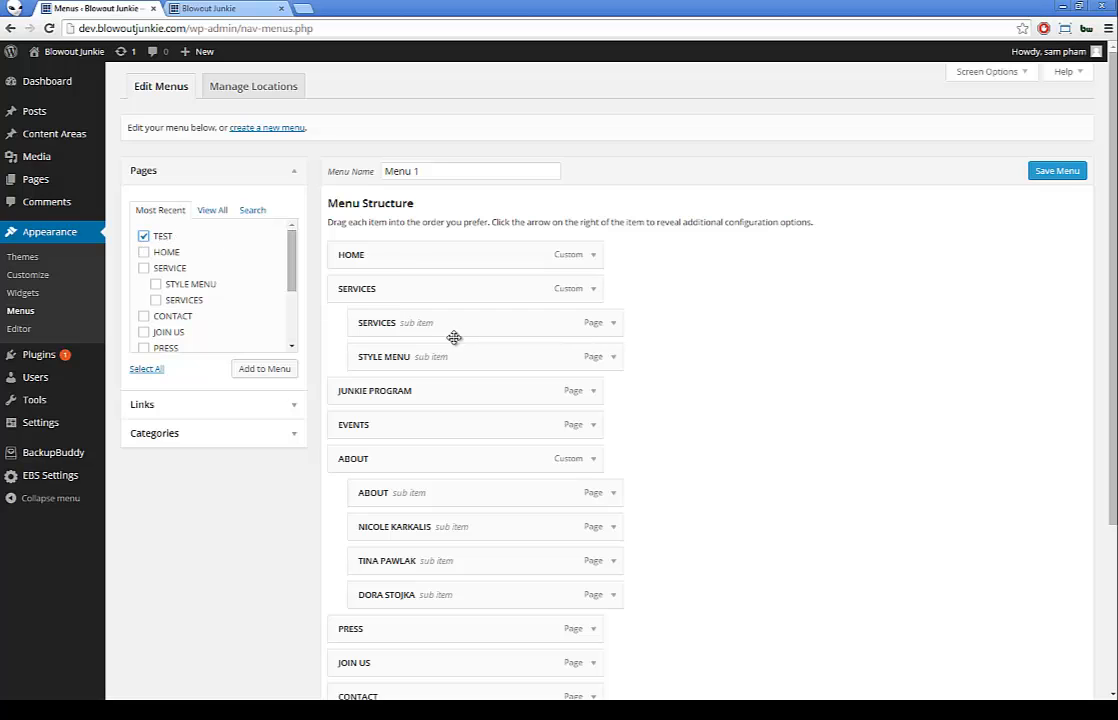
scroll(453, 340, "down", 2)
scroll(452, 344, "up", 1)
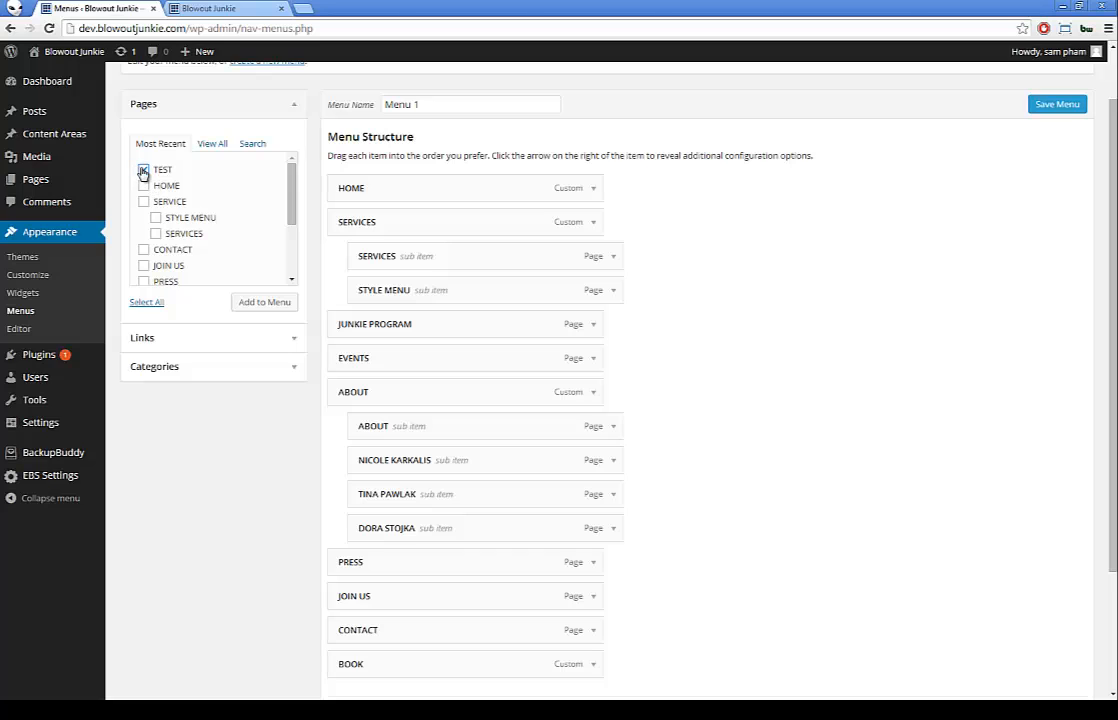
left_click(262, 302)
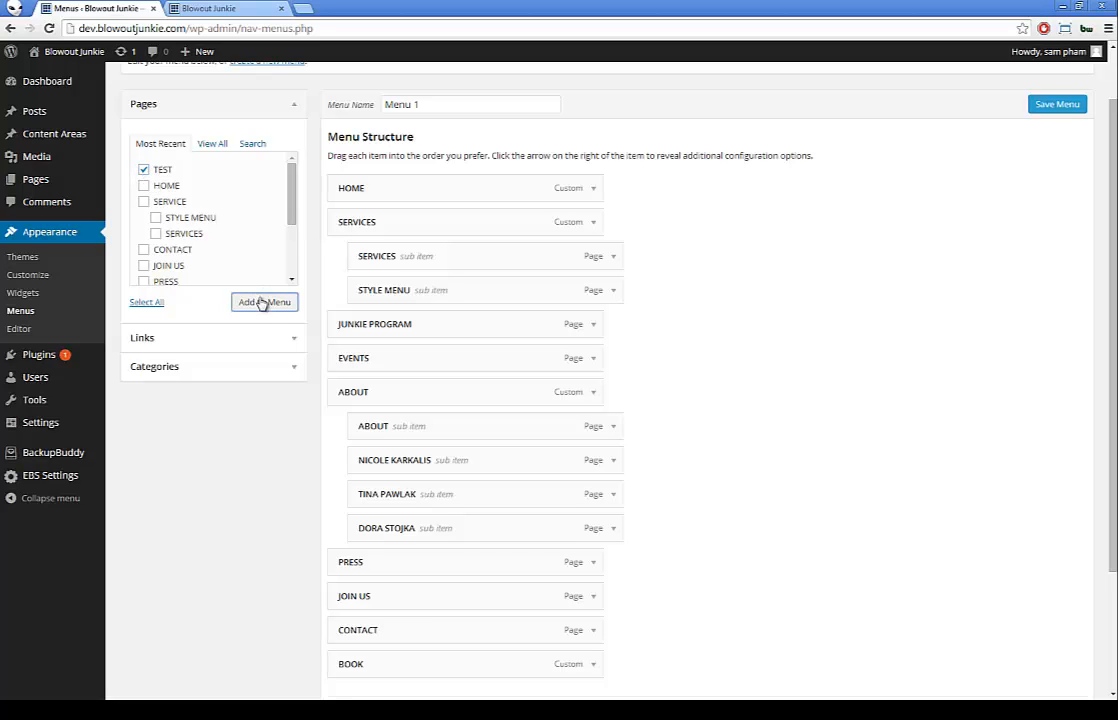
scroll(265, 319, "down", 1)
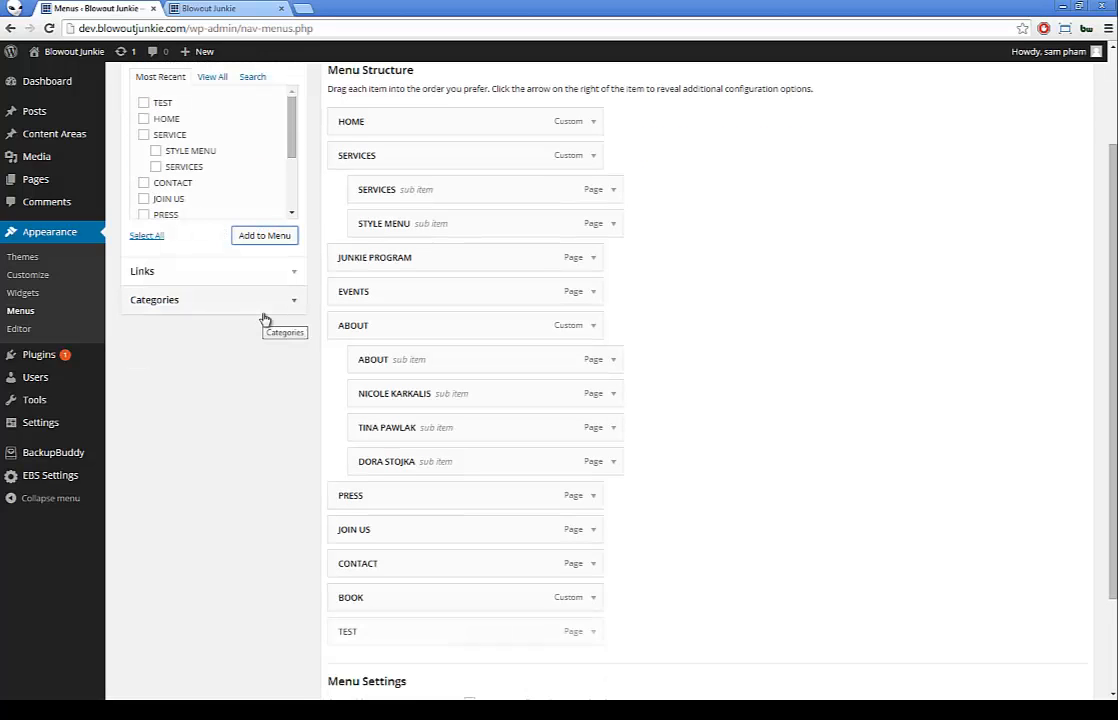
left_click_drag(360, 633, 320, 157)
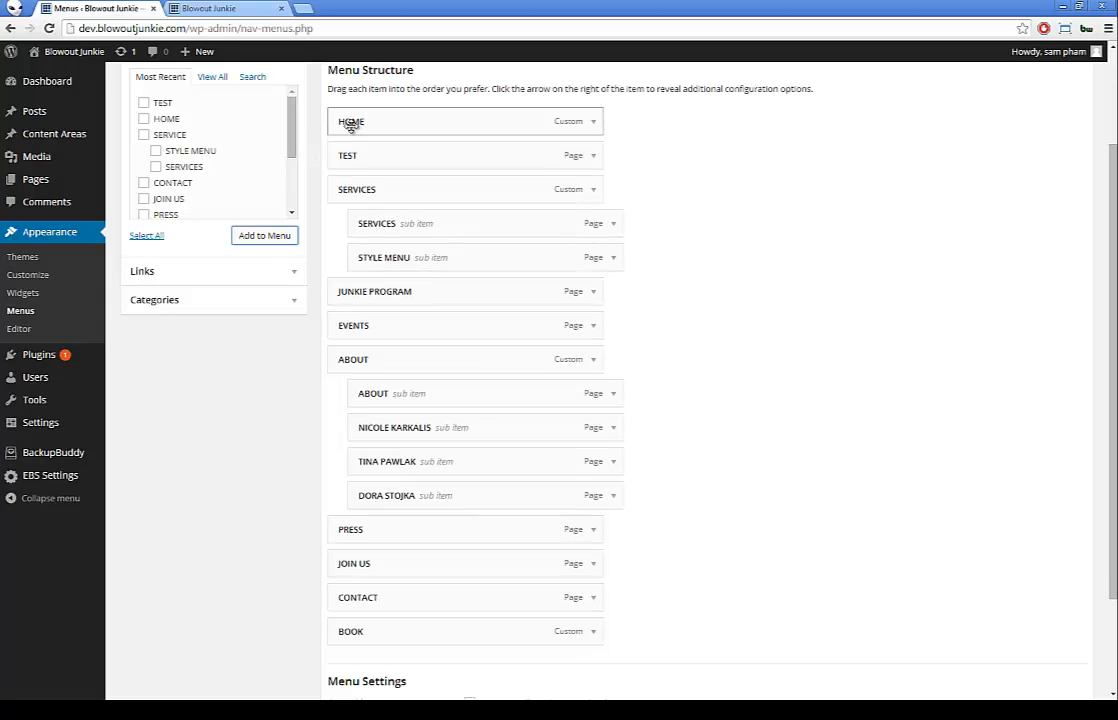
scroll(798, 210, "up", 1)
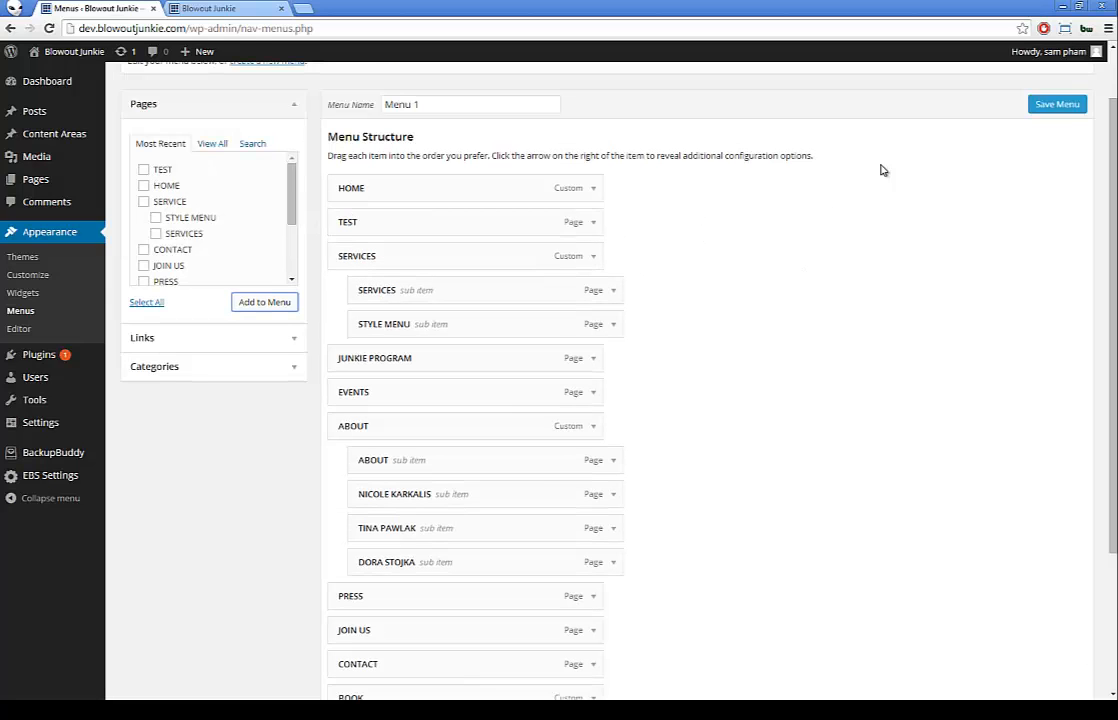
left_click(1055, 106)
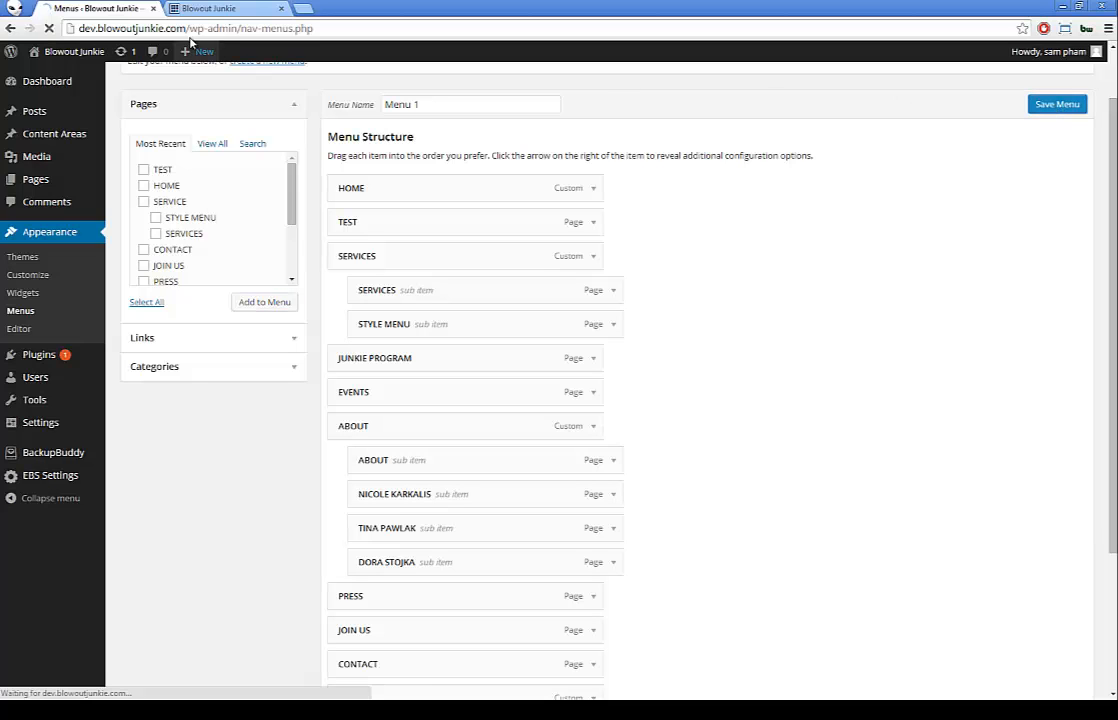
Step: Reload the live site to check TEST in the navigation, then go back to the menu editor
left_click(200, 9)
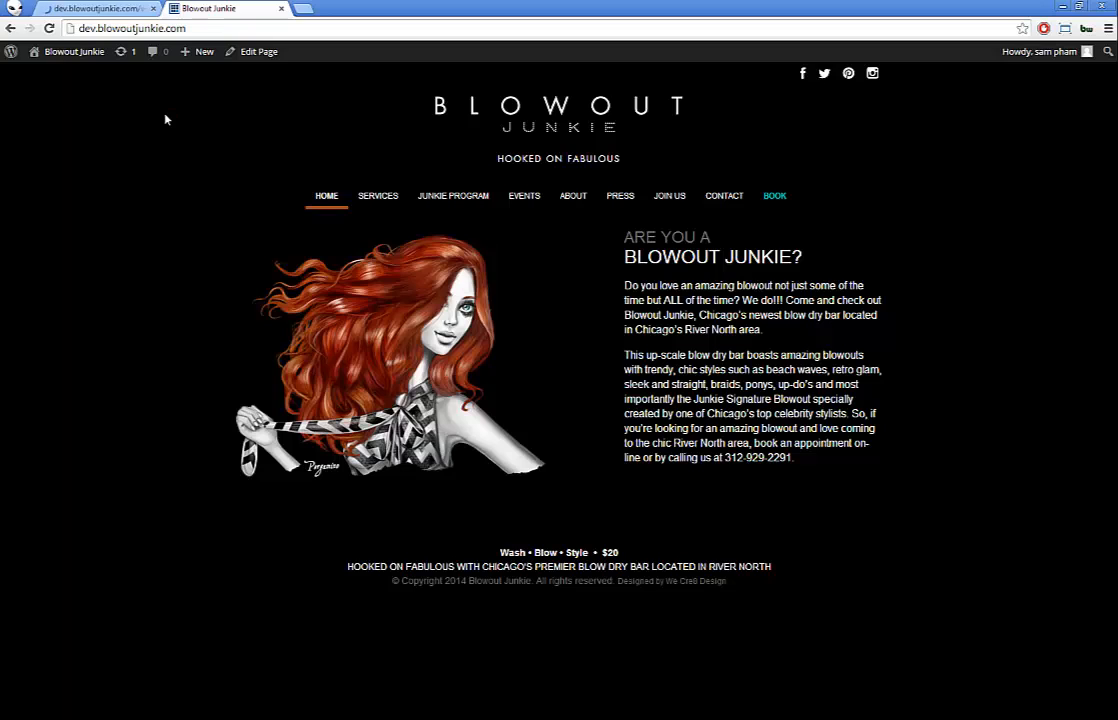
key("F5")
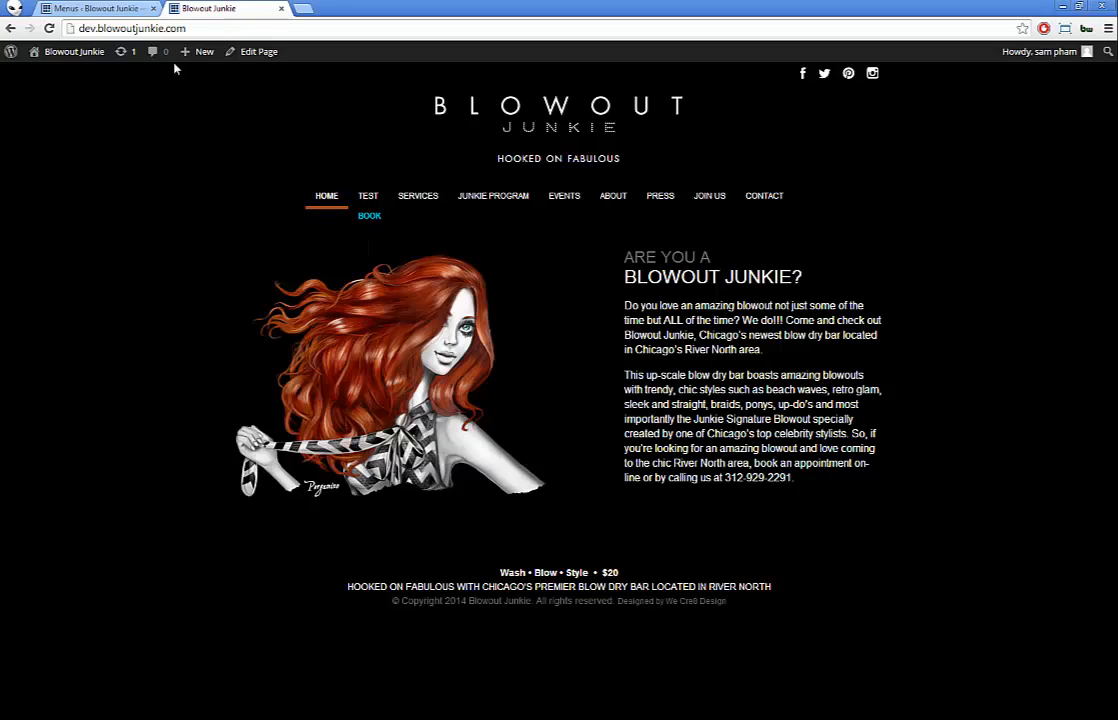
left_click(108, 9)
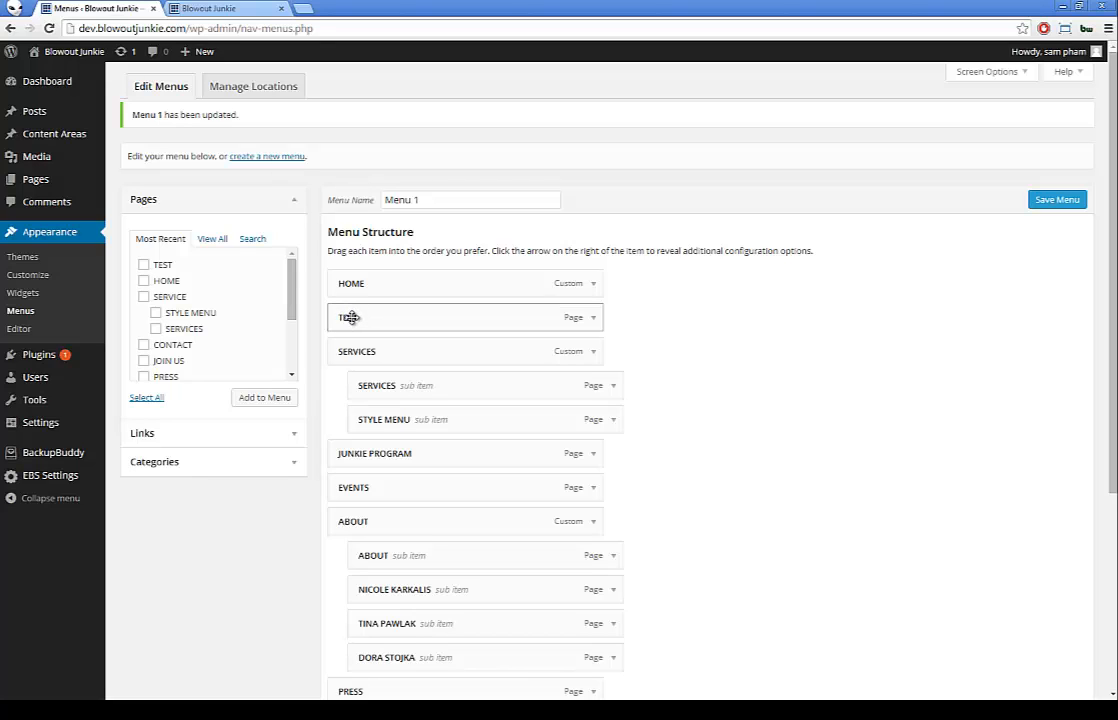
Step: Nest TEST as a sub-item under SERVICES, save, and check the dropdown on the live site
left_click_drag(351, 317, 376, 384)
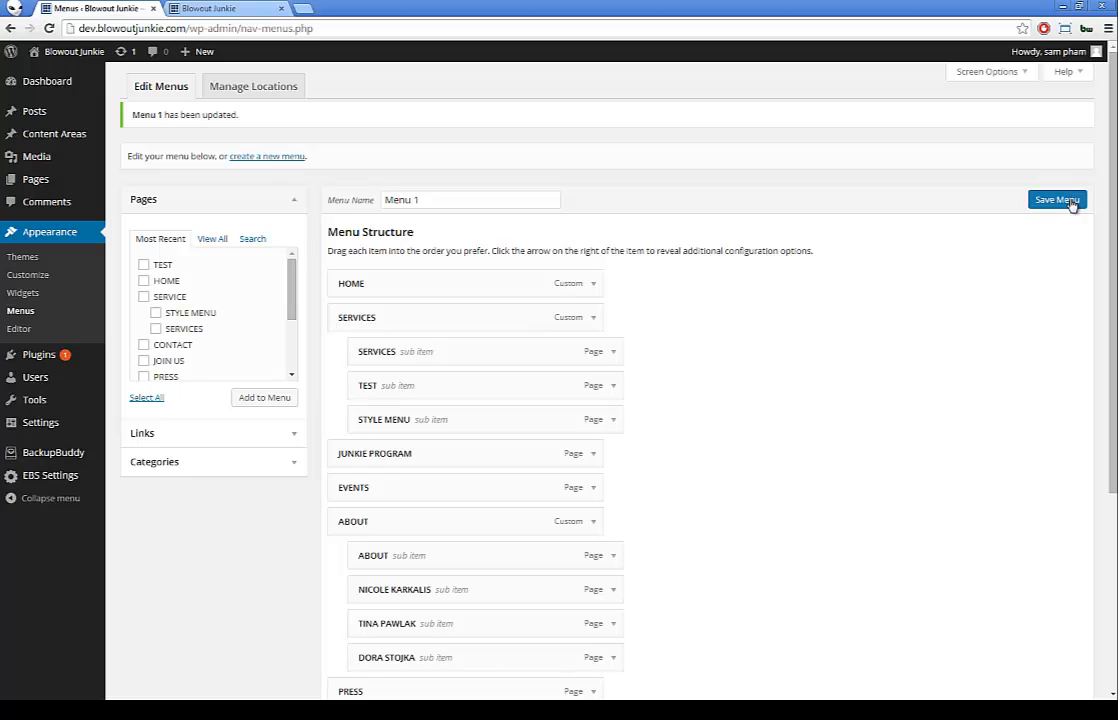
left_click(1071, 200)
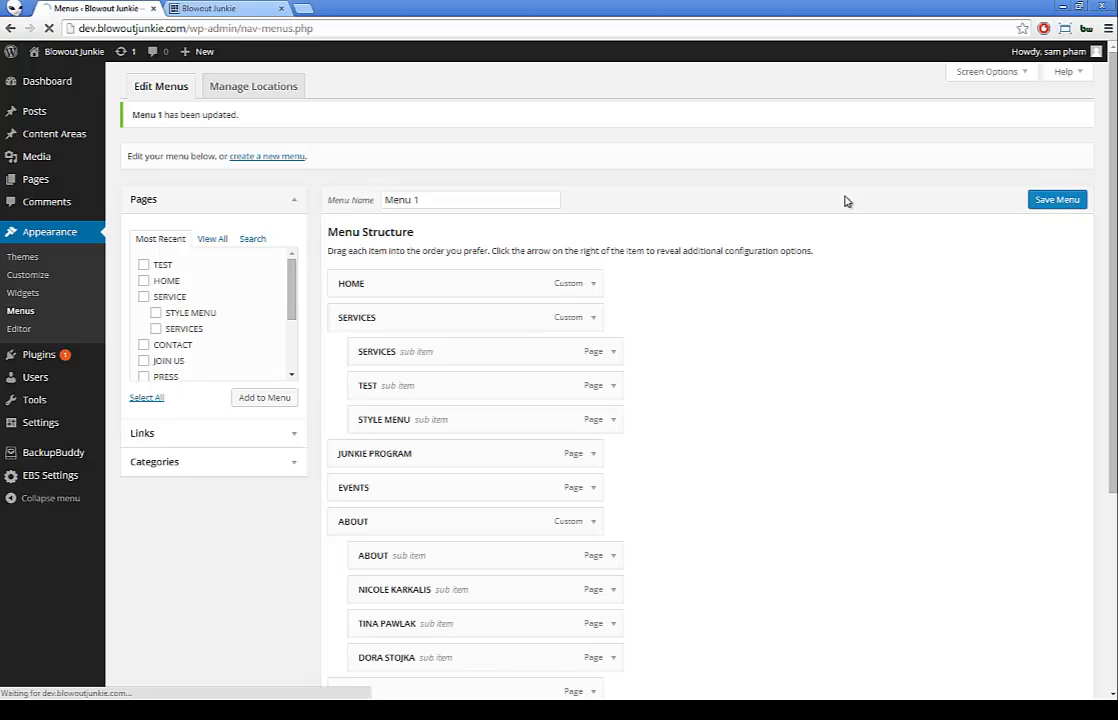
left_click(207, 9)
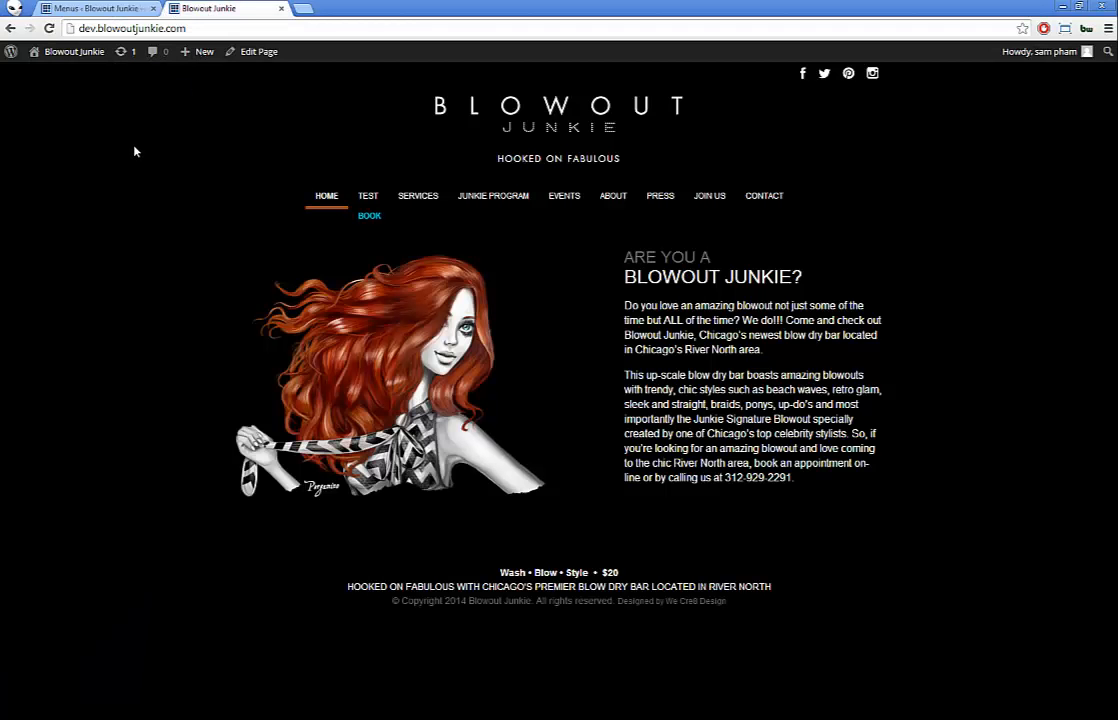
key("F5")
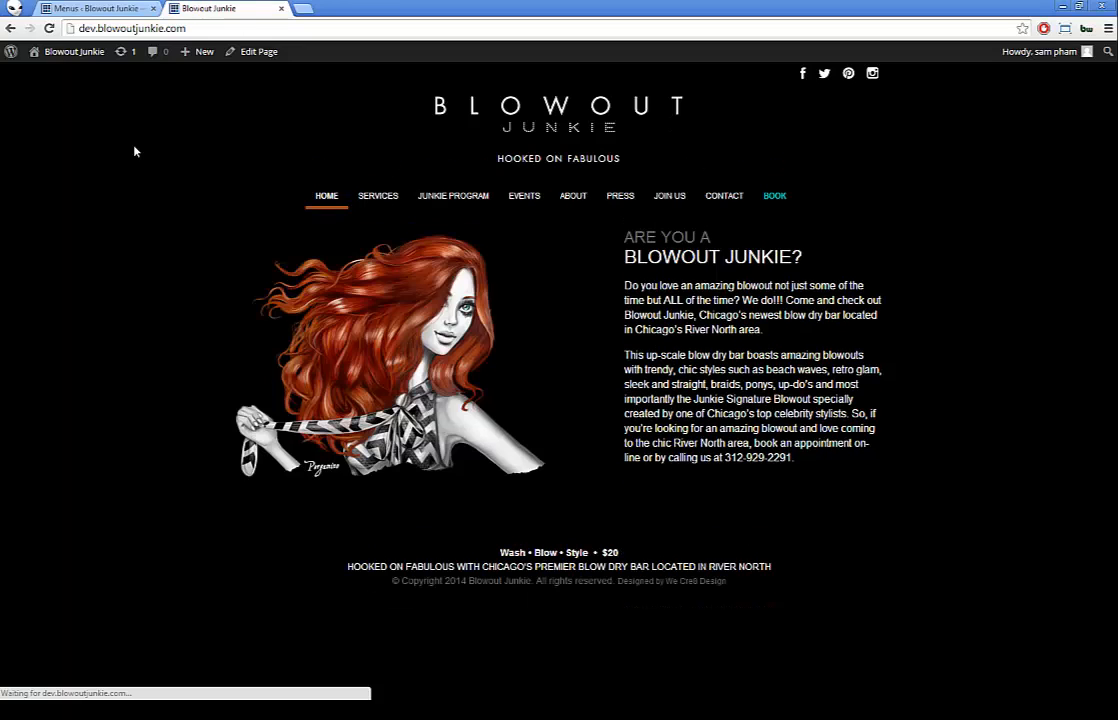
mouse_move(380, 198)
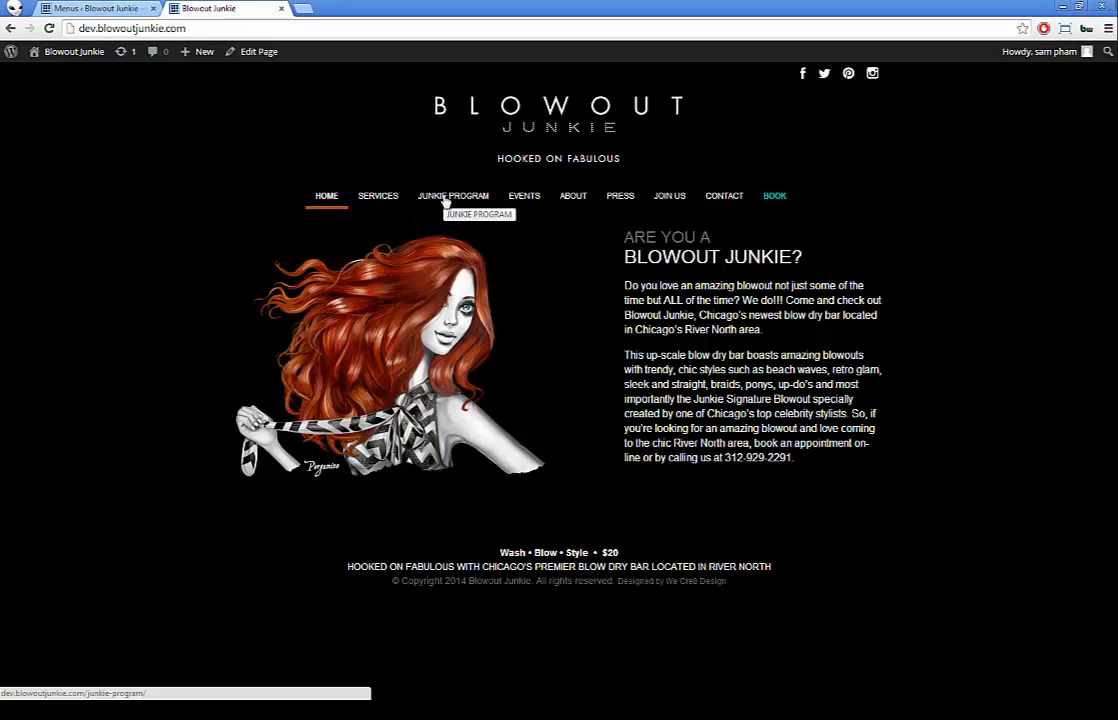
left_click(95, 9)
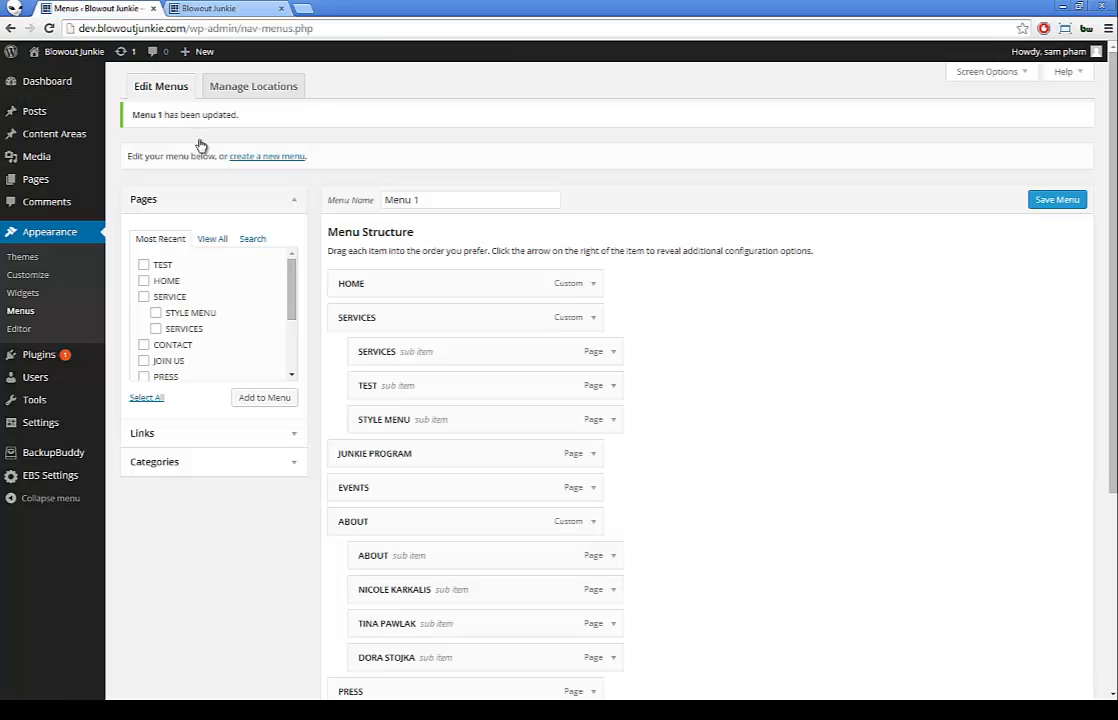
Step: Move TEST under JUNKIE PROGRAM, save, and confirm it in that dropdown on the reloaded site
left_click_drag(381, 381, 387, 450)
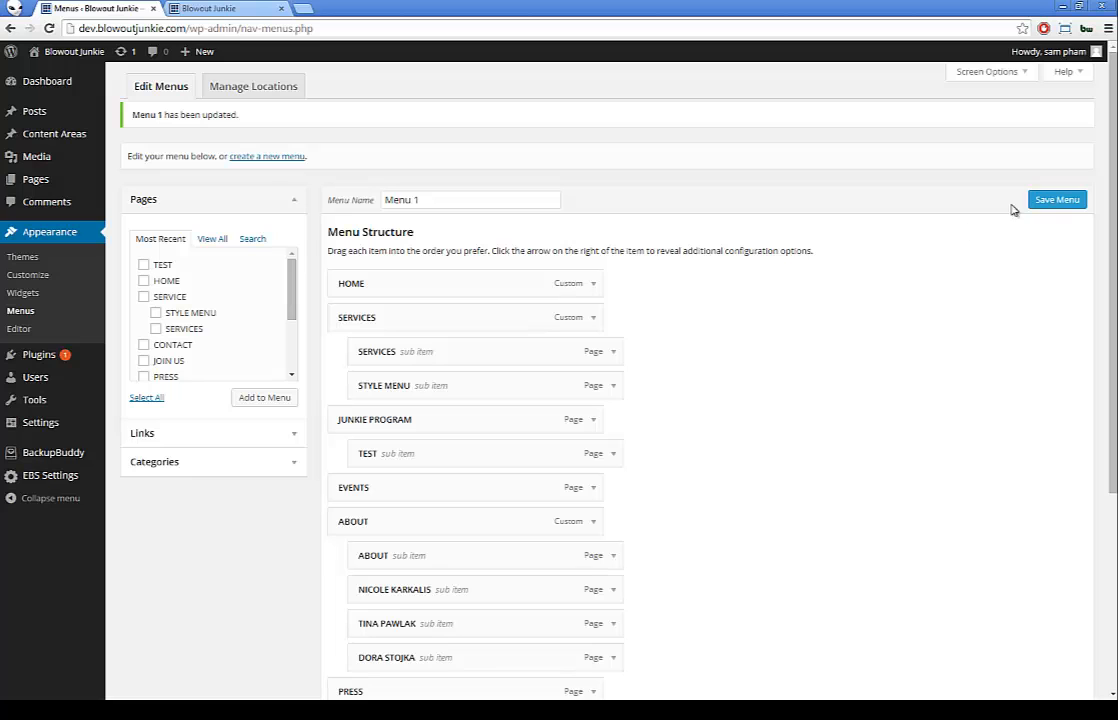
left_click(1050, 203)
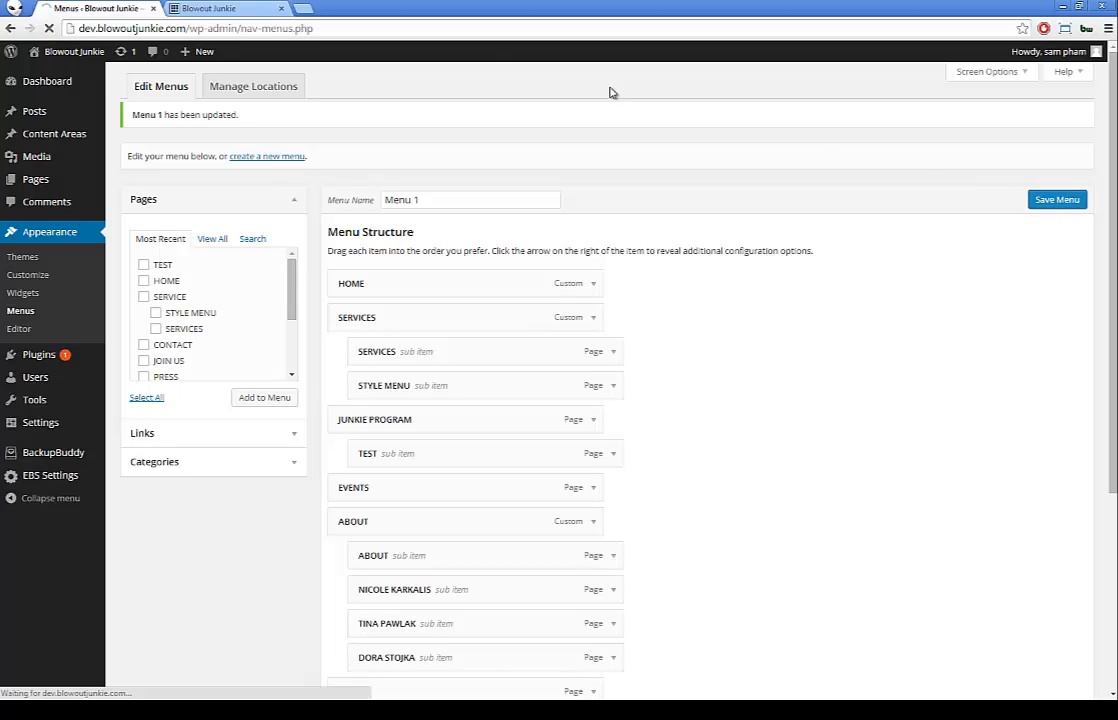
left_click(205, 8)
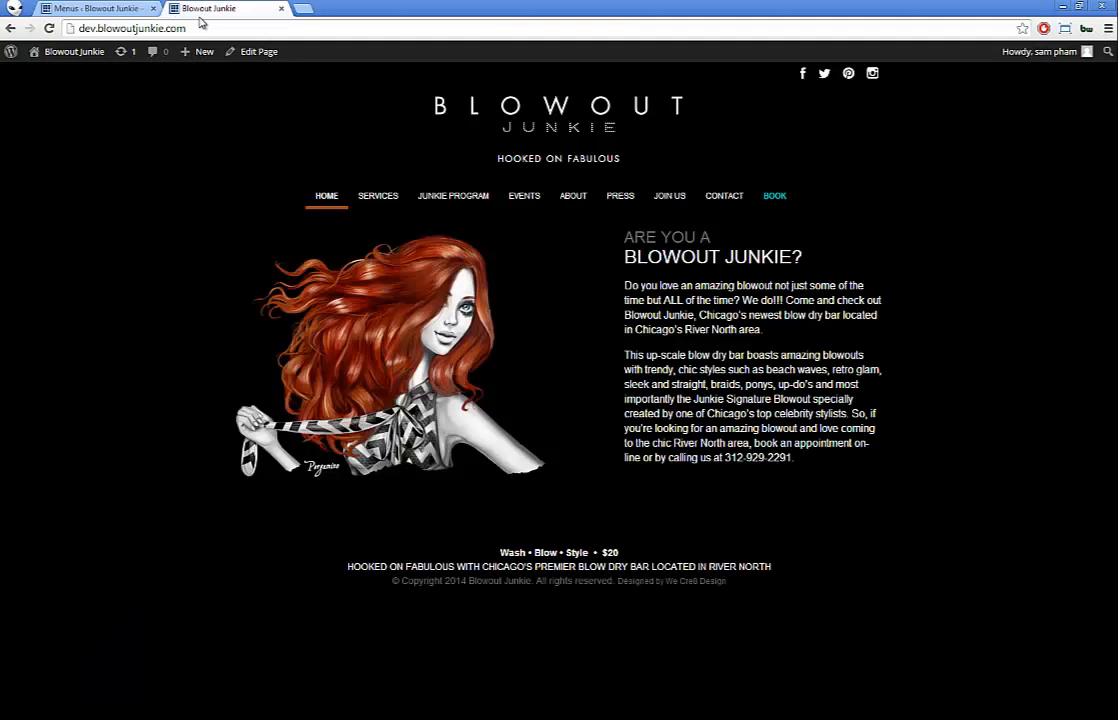
key("F5")
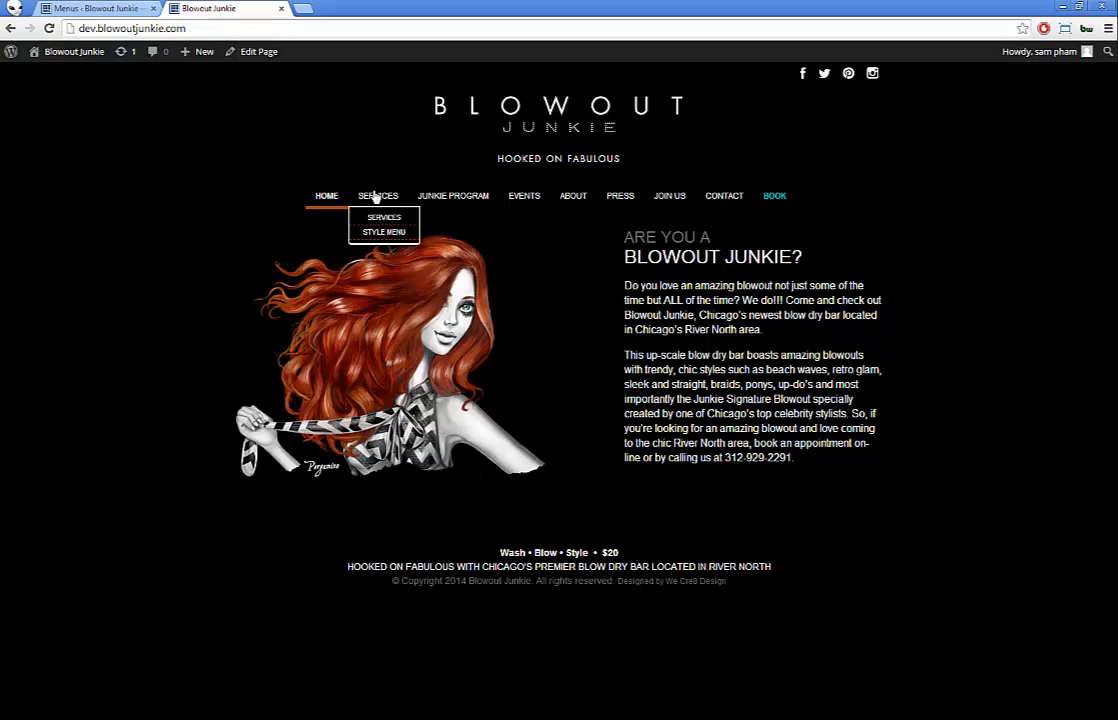
mouse_move(418, 202)
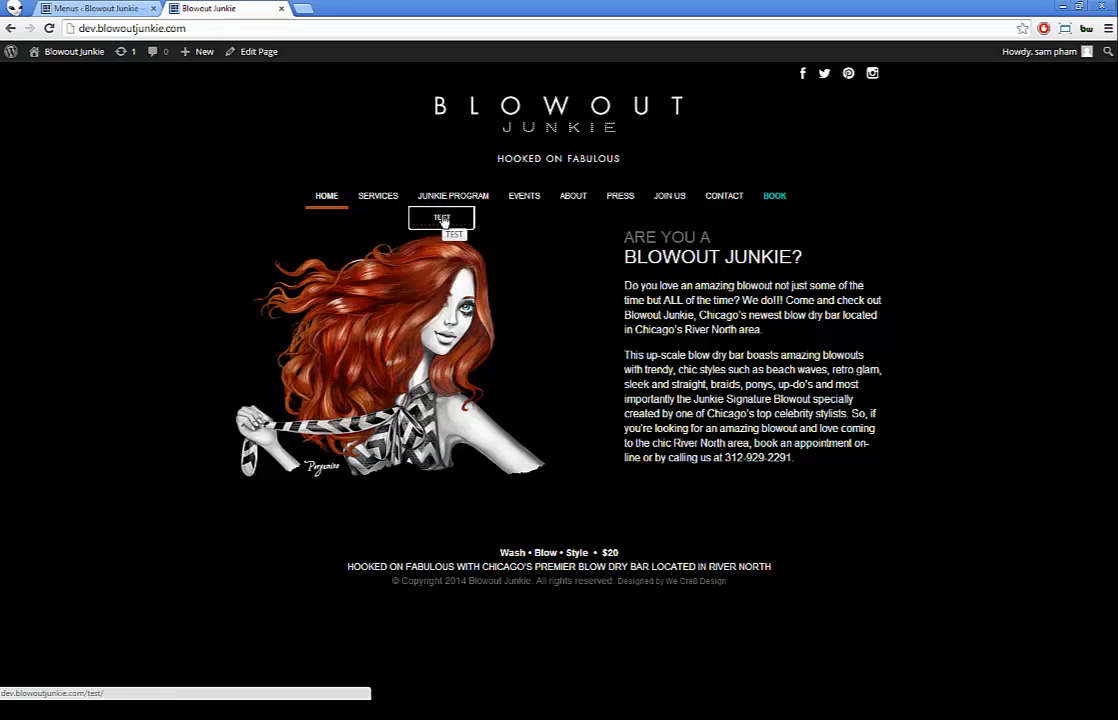
left_click(84, 8)
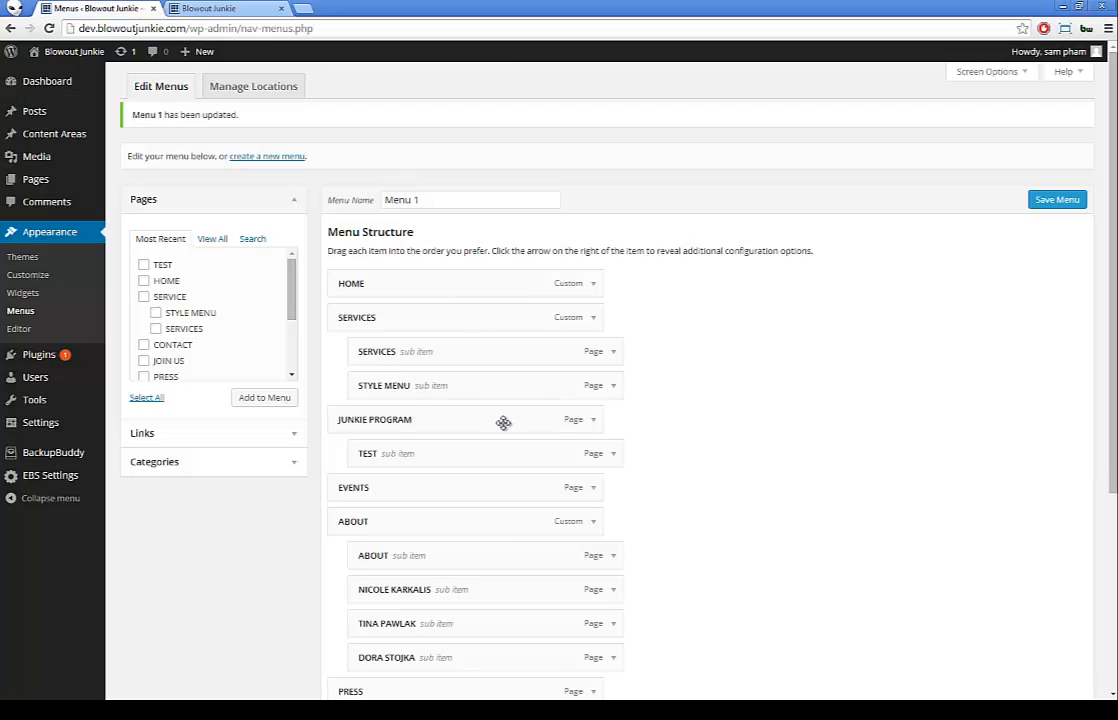
Step: Remove the TEST item from Menu 1 and go back to the Blowout Junkie homepage tab
left_click(613, 455)
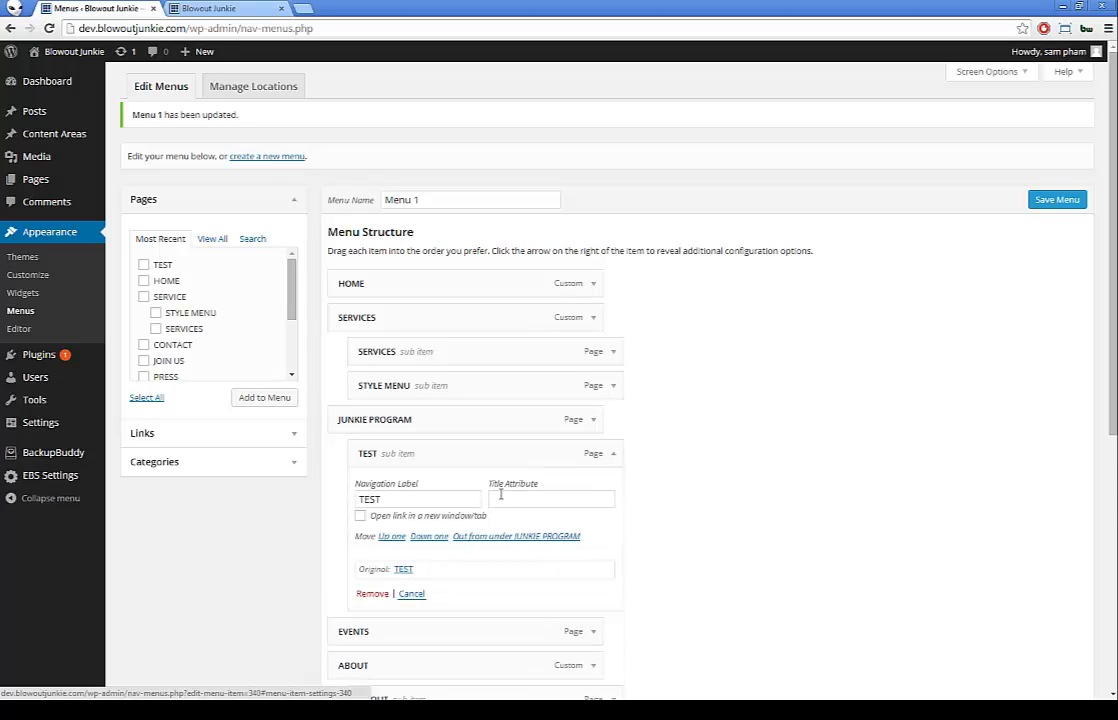
left_click(379, 594)
scroll(727, 546, "down", 1)
scroll(727, 546, "down", 2)
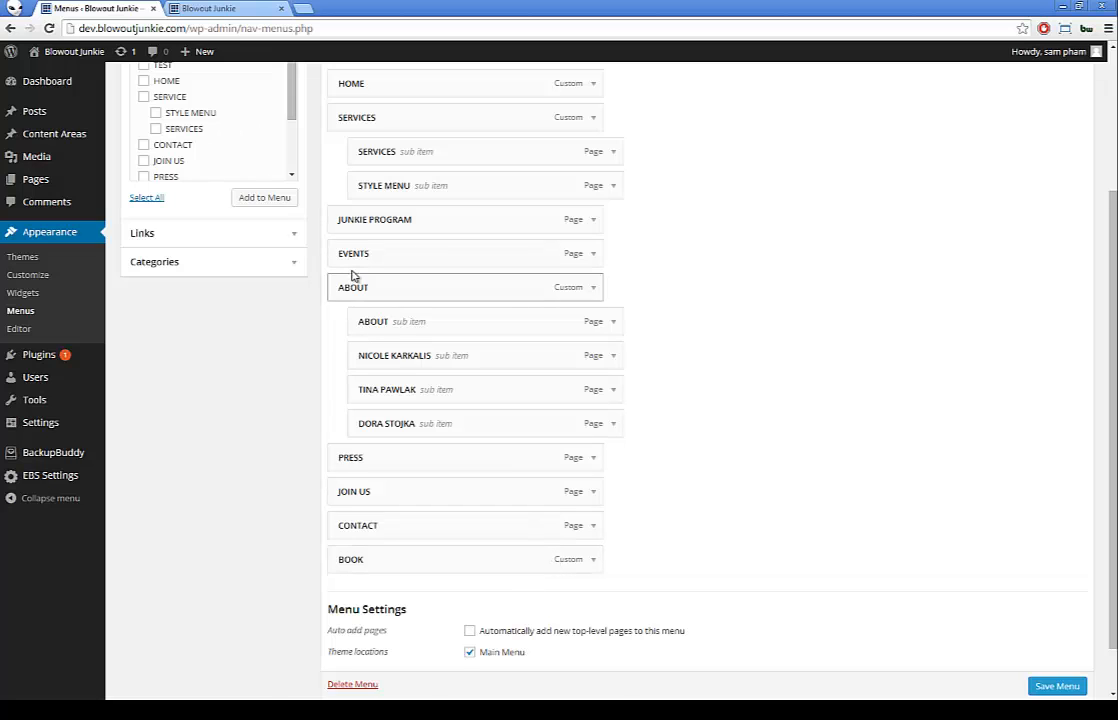
left_click(213, 9)
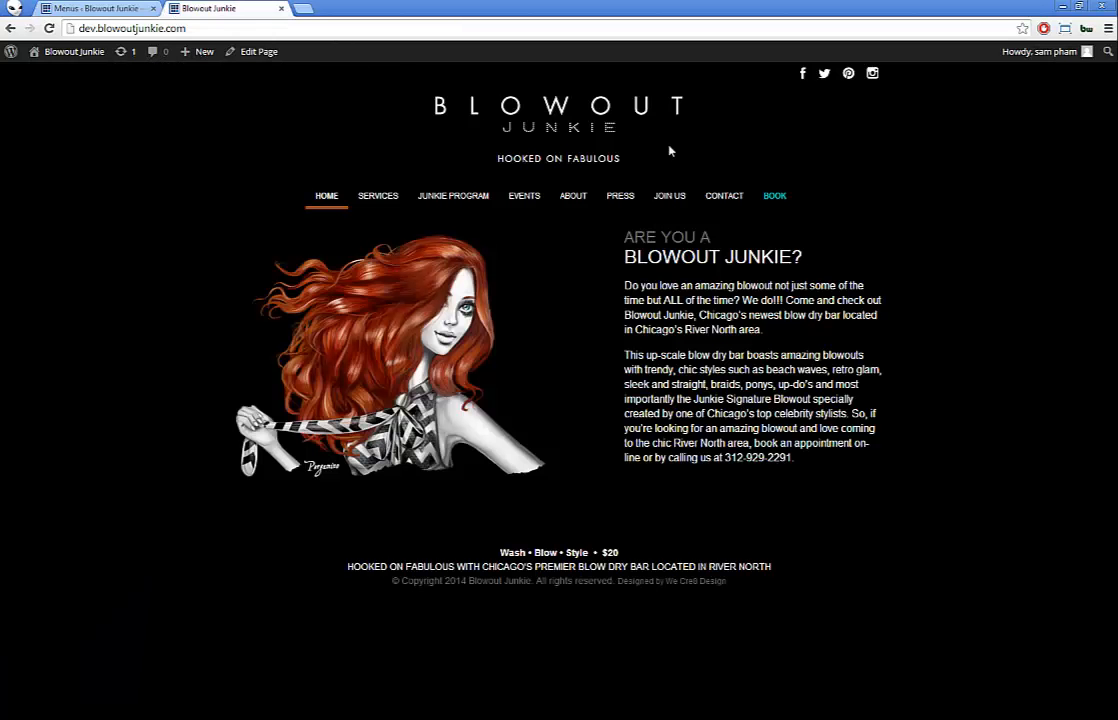
Step: Open CONTACT, then BOOK on the live site to check the booking page opens separately
left_click(735, 199)
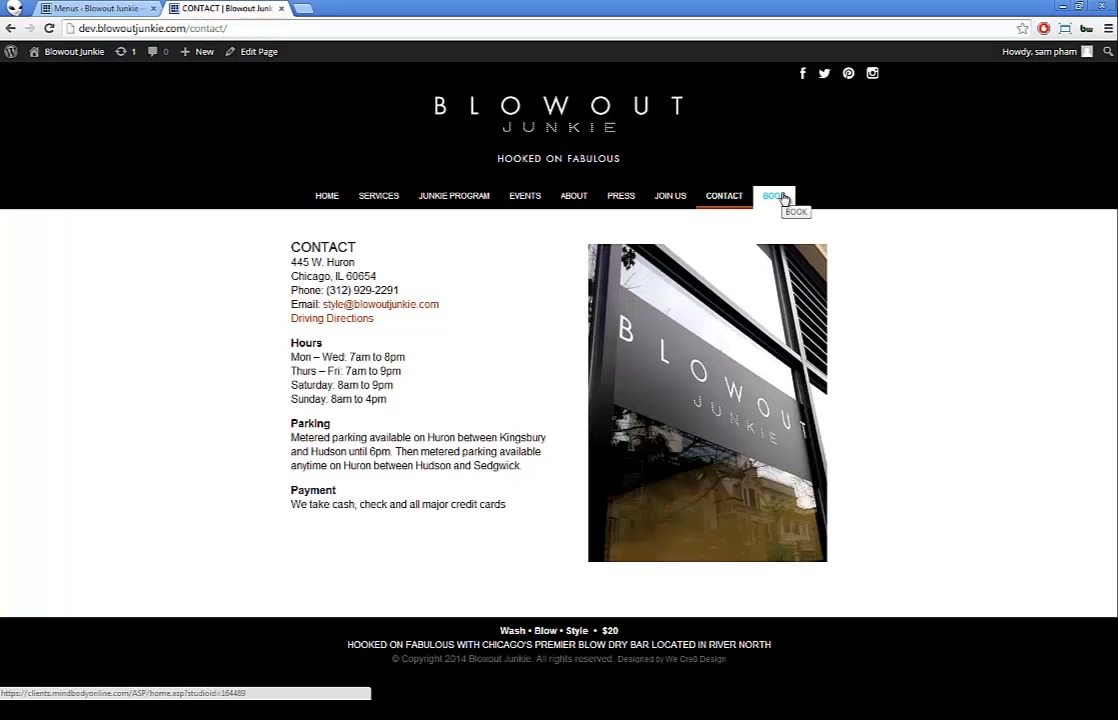
left_click(784, 199)
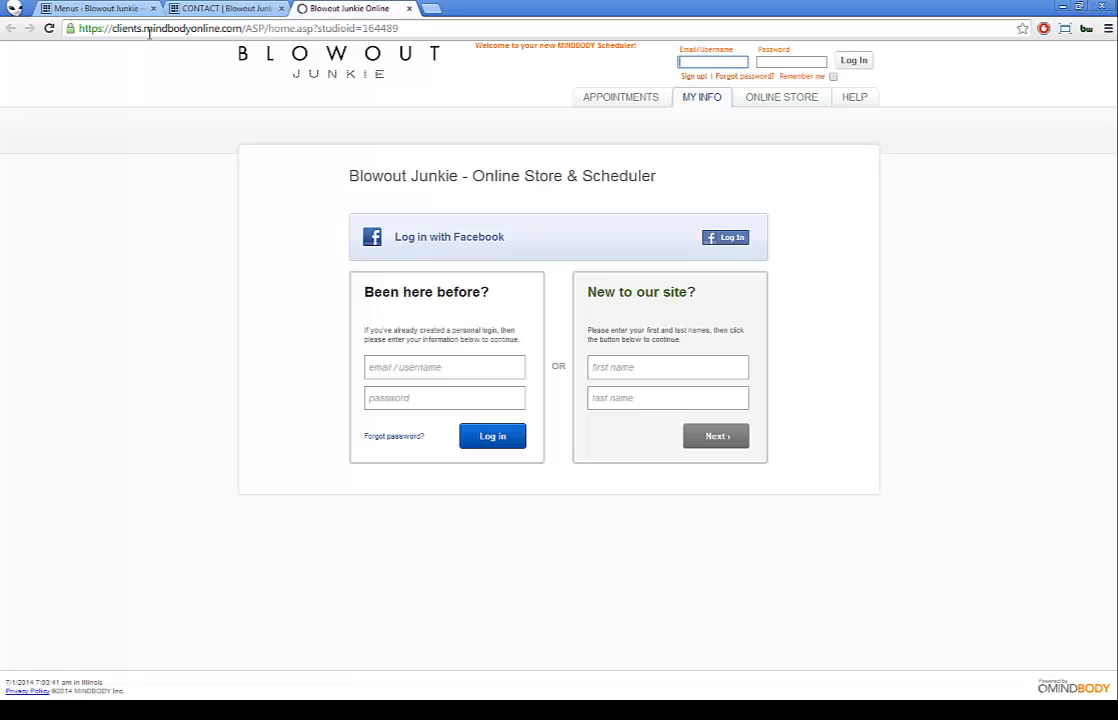
left_click(207, 6)
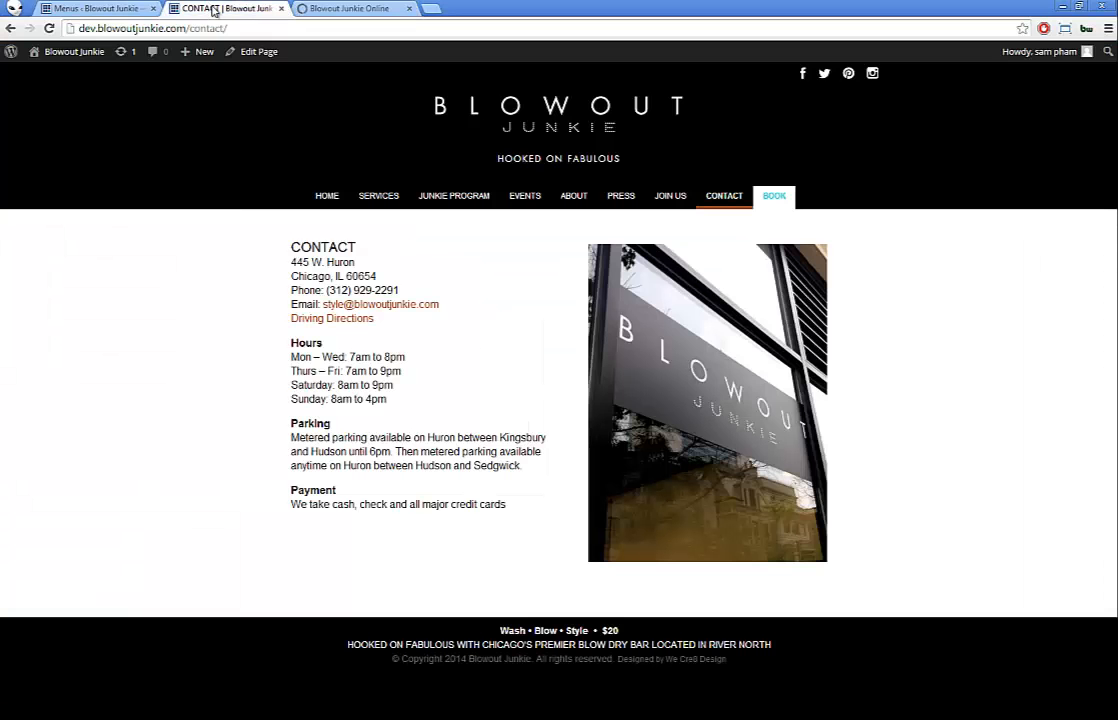
left_click(85, 8)
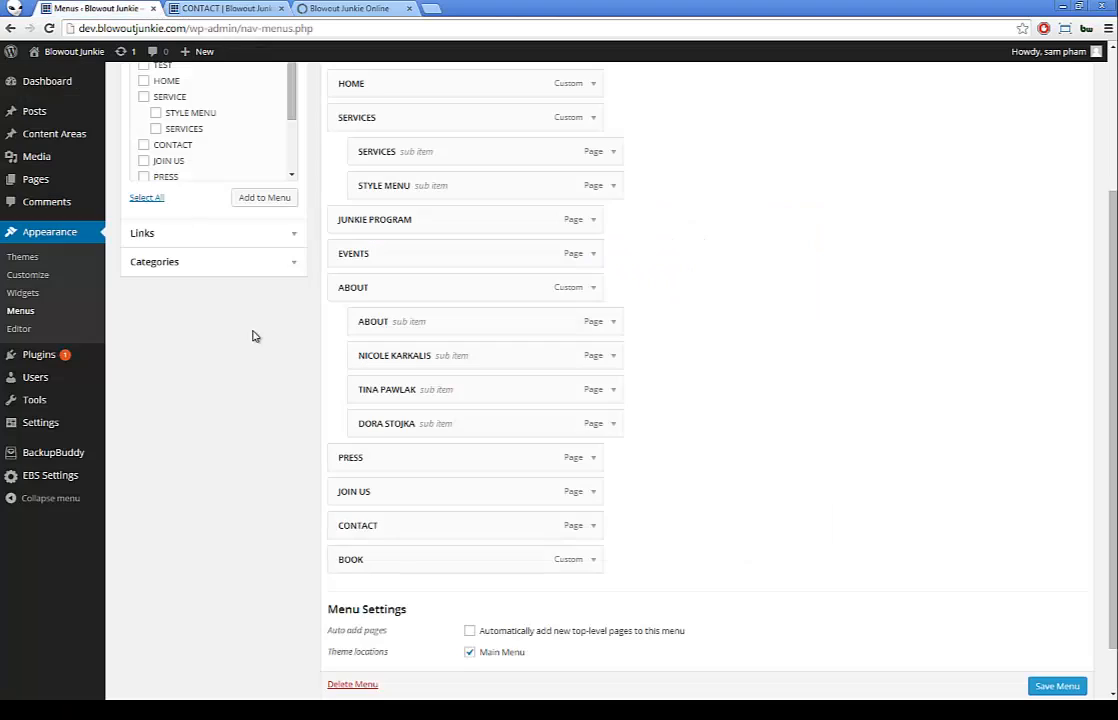
left_click(594, 564)
scroll(588, 563, "down", 2)
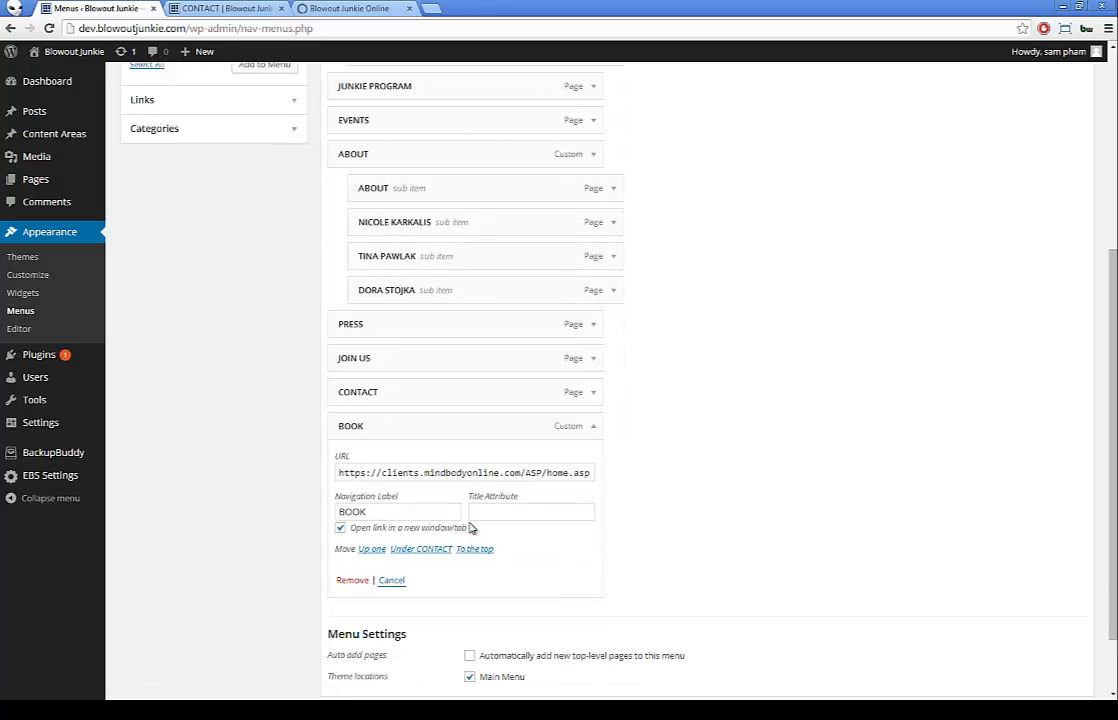
left_click_drag(337, 472, 614, 477)
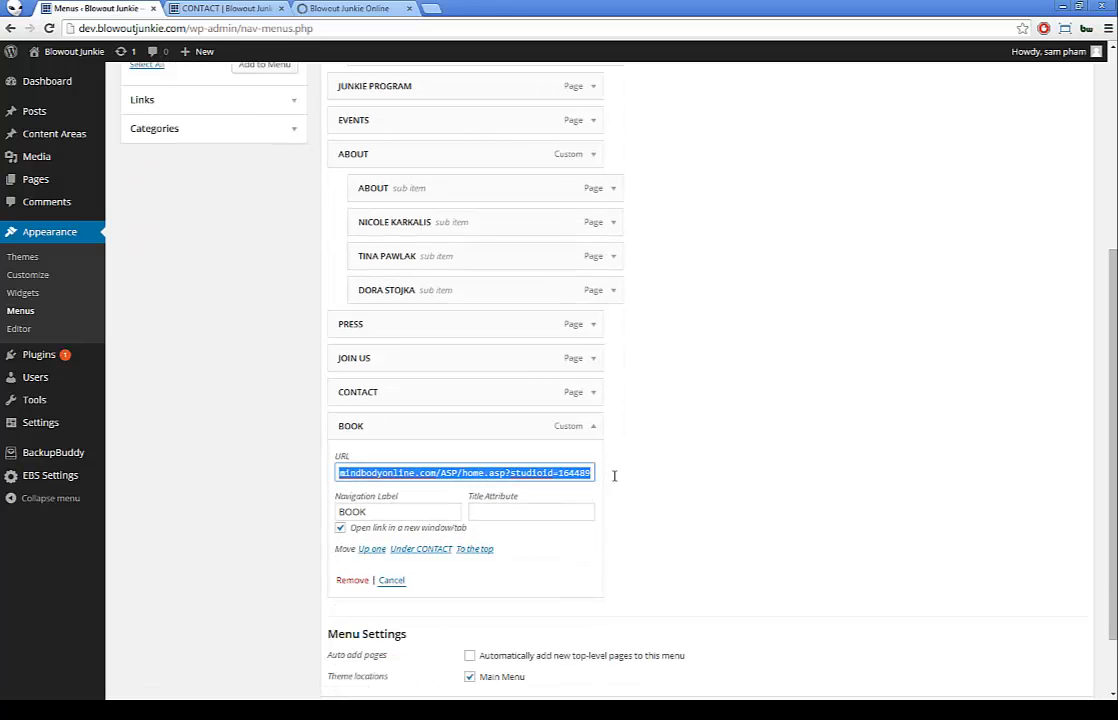
left_click(268, 458)
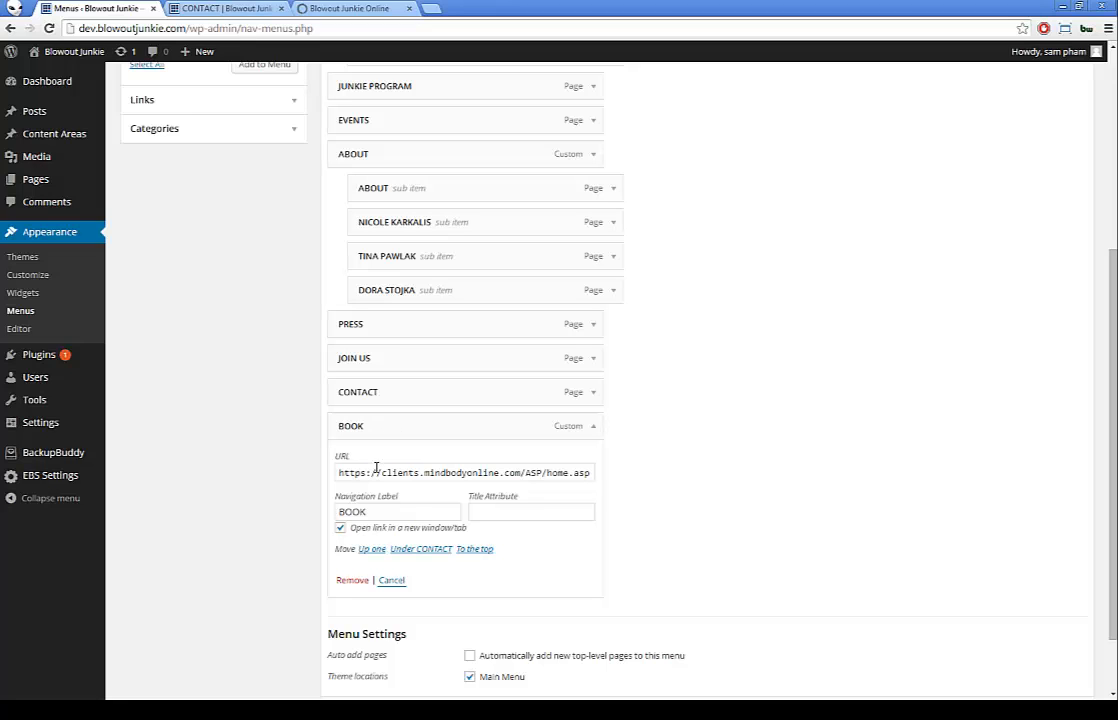
scroll(238, 474, "up", 4)
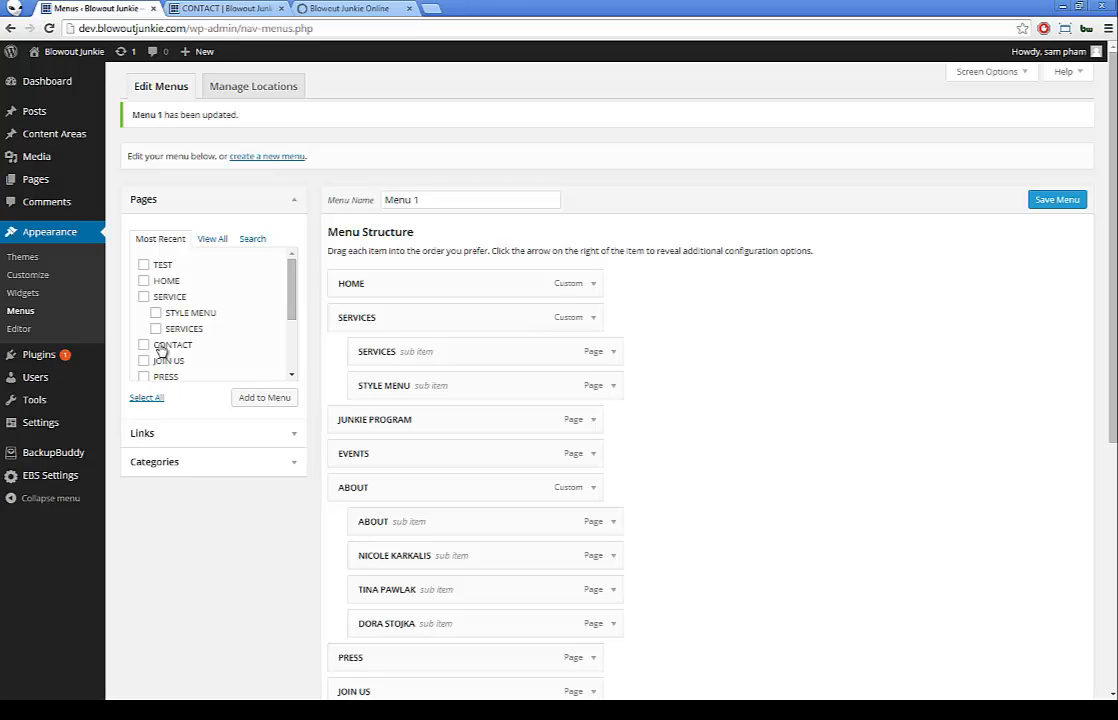
left_click(287, 465)
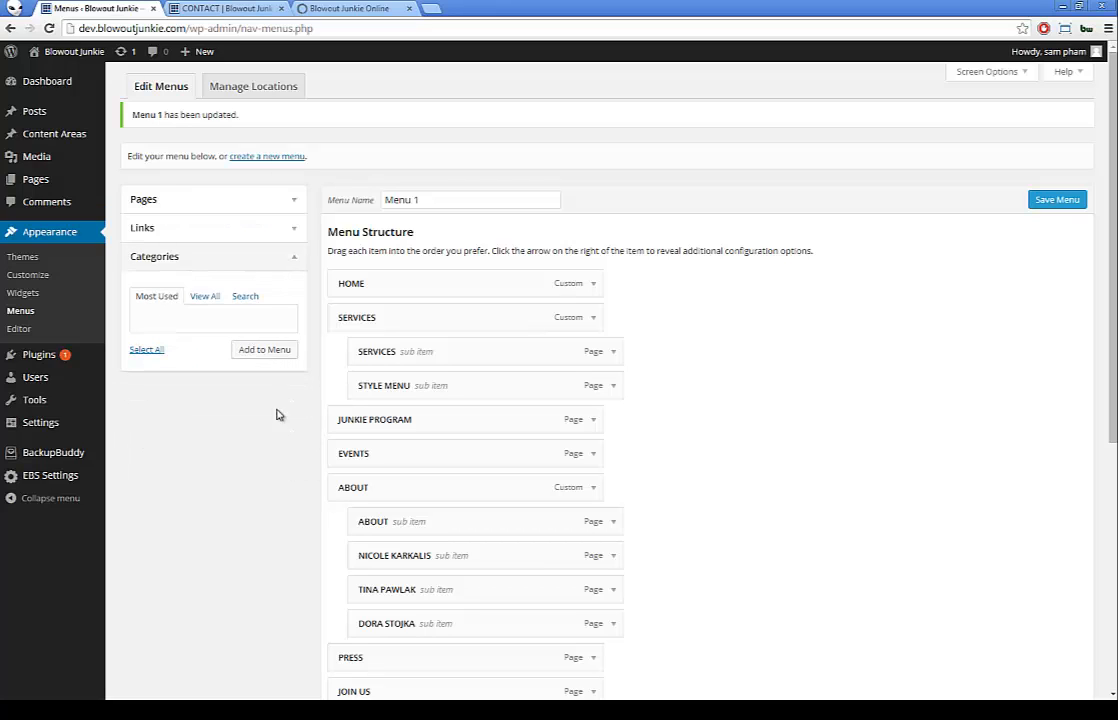
left_click(291, 262)
left_click(255, 228)
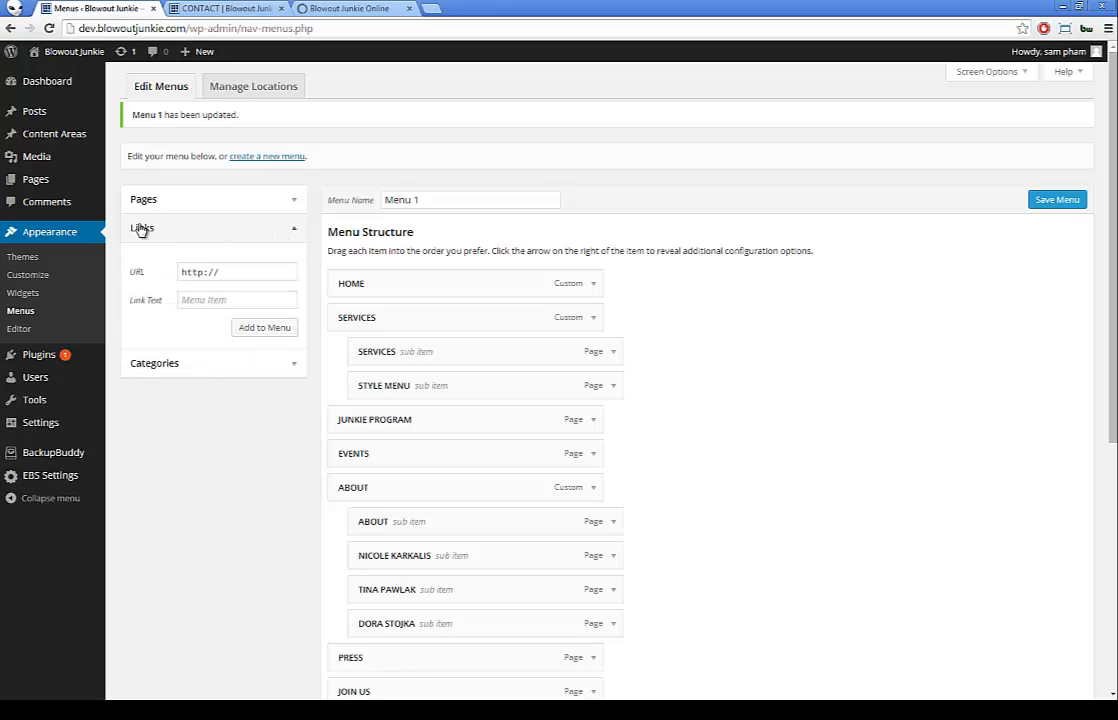
left_click(236, 271)
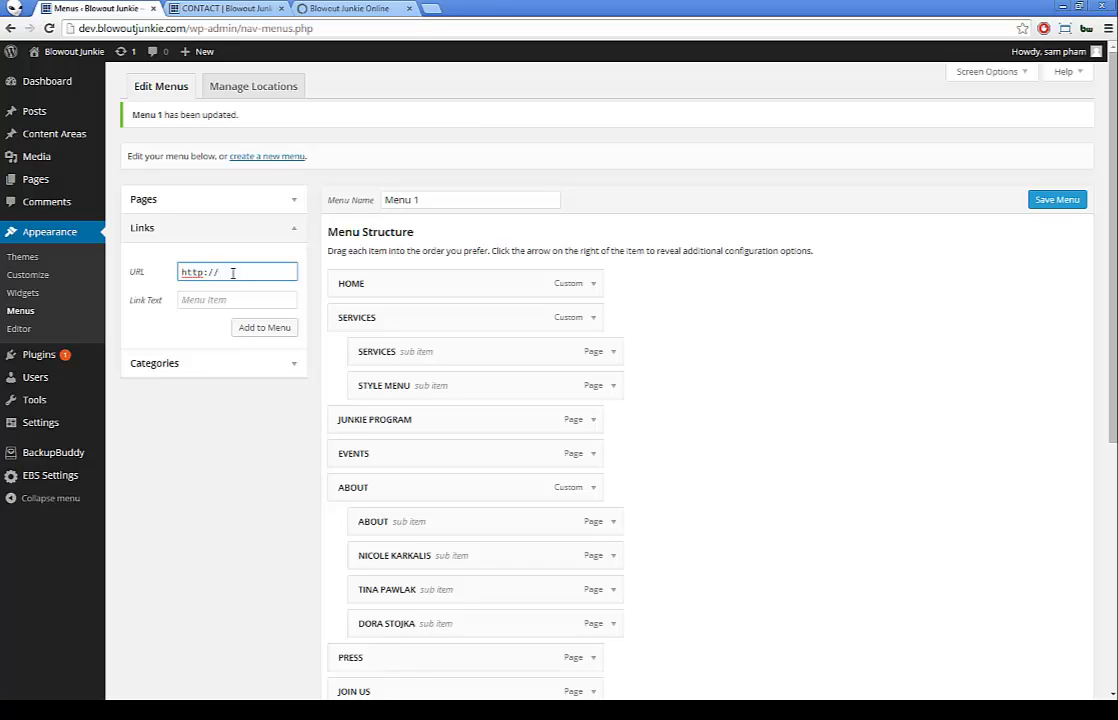
type("www.google.com")
left_click(213, 300)
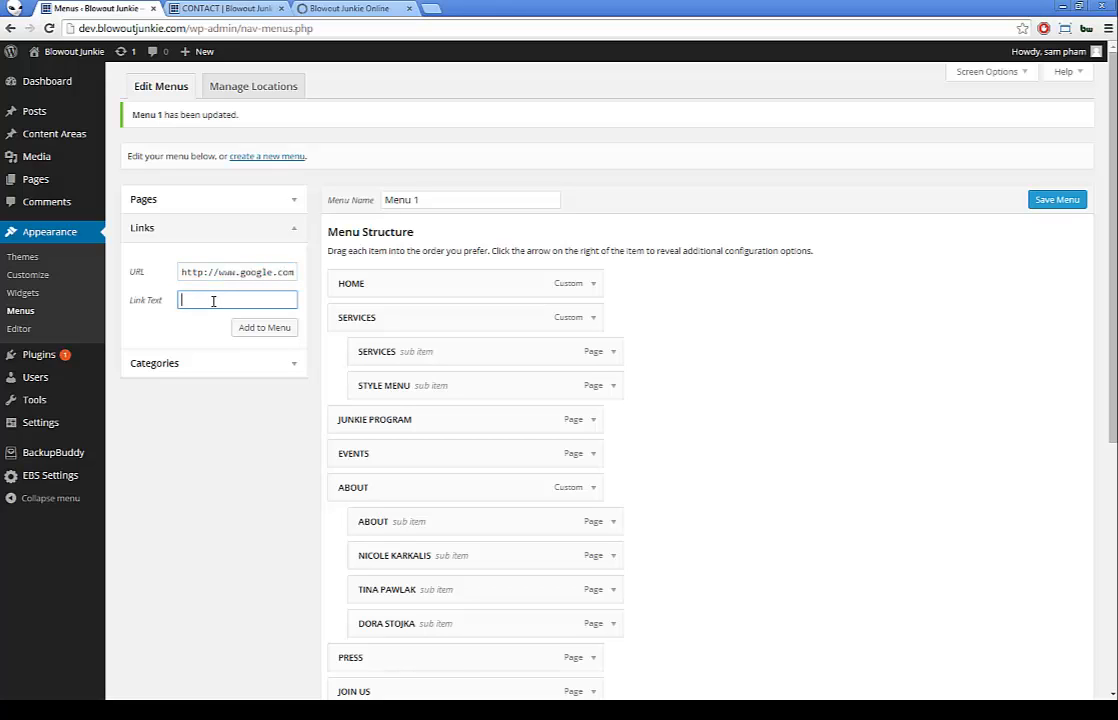
type("Google")
Step: Add the Google link to Menu 1 and nest it as a sub-item under CONTACT
left_click(251, 328)
scroll(292, 332, "down", 5)
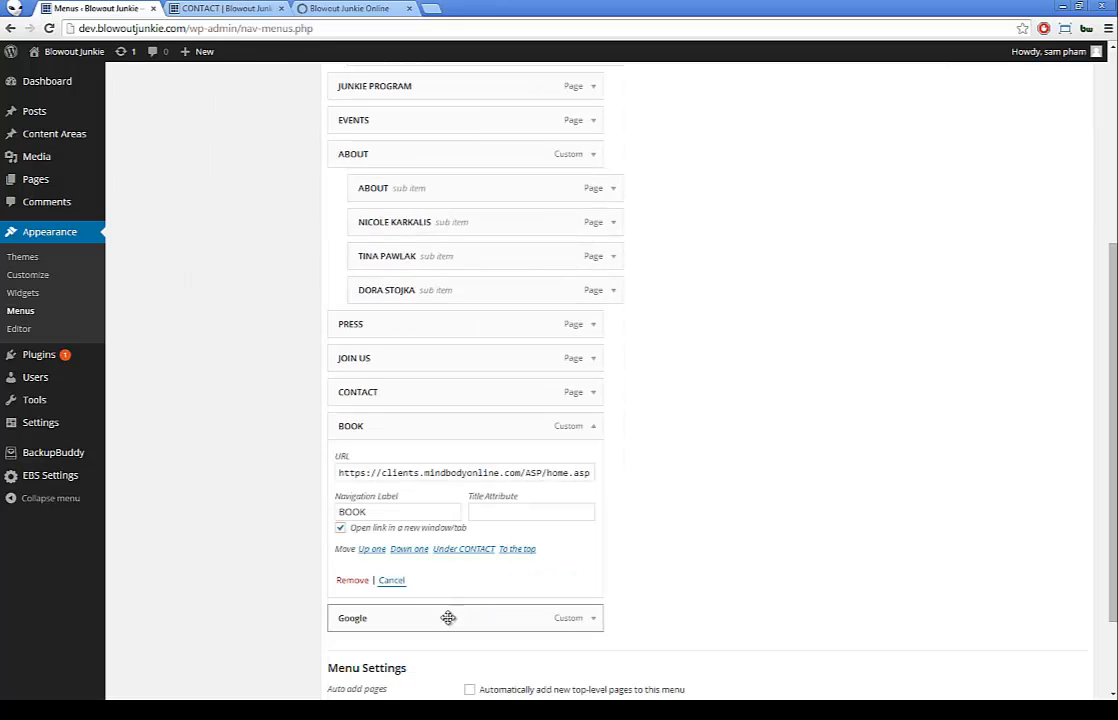
left_click_drag(447, 621, 477, 436)
scroll(896, 304, "up", 3)
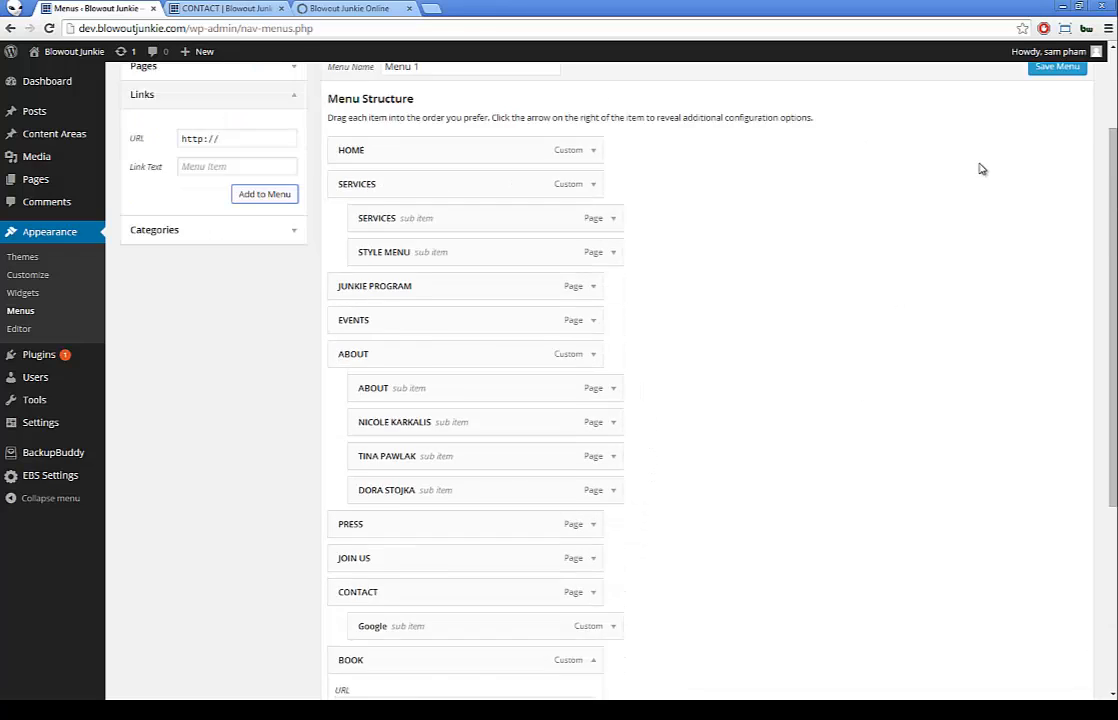
left_click(1050, 136)
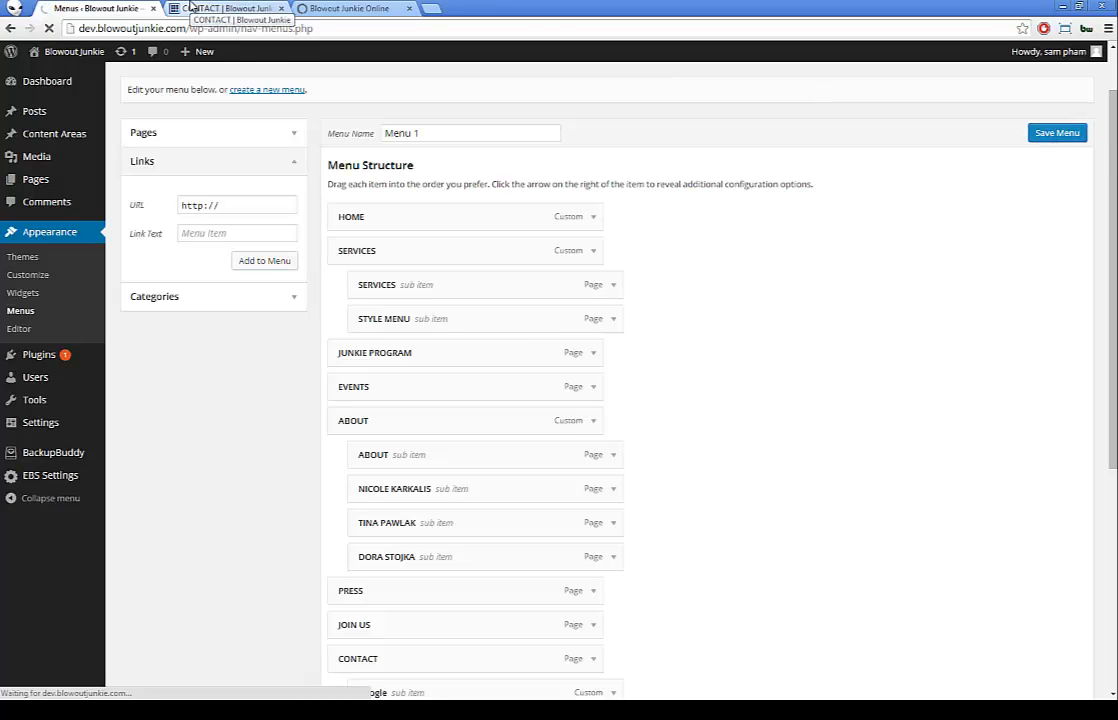
left_click(190, 8)
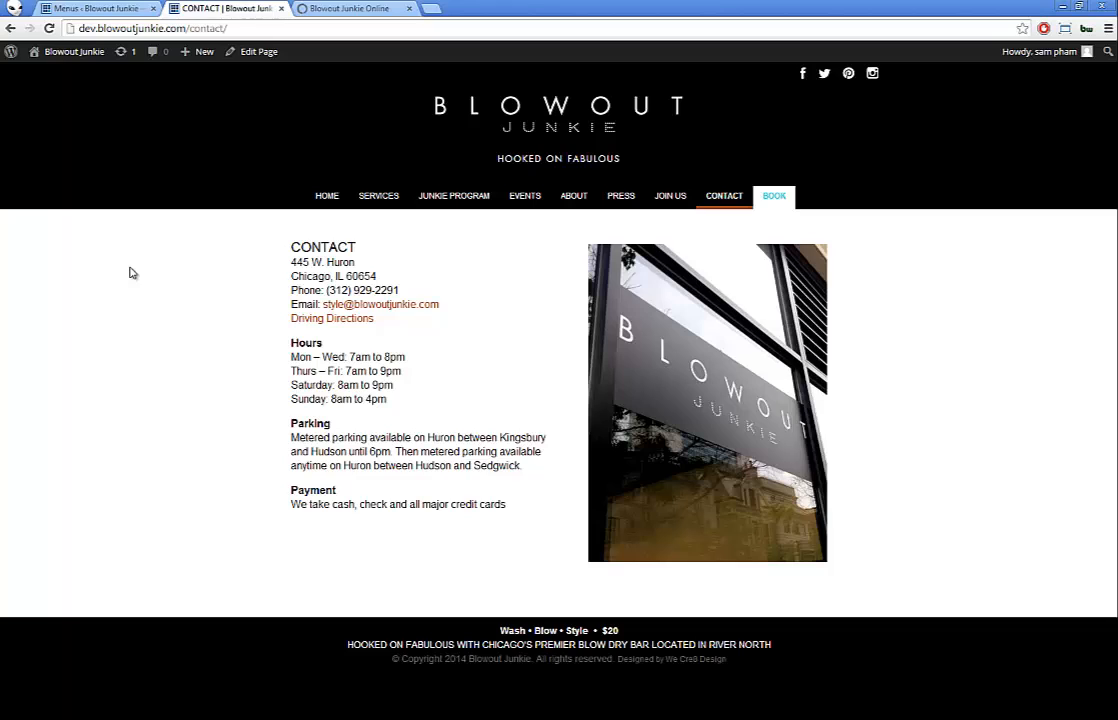
key("F5")
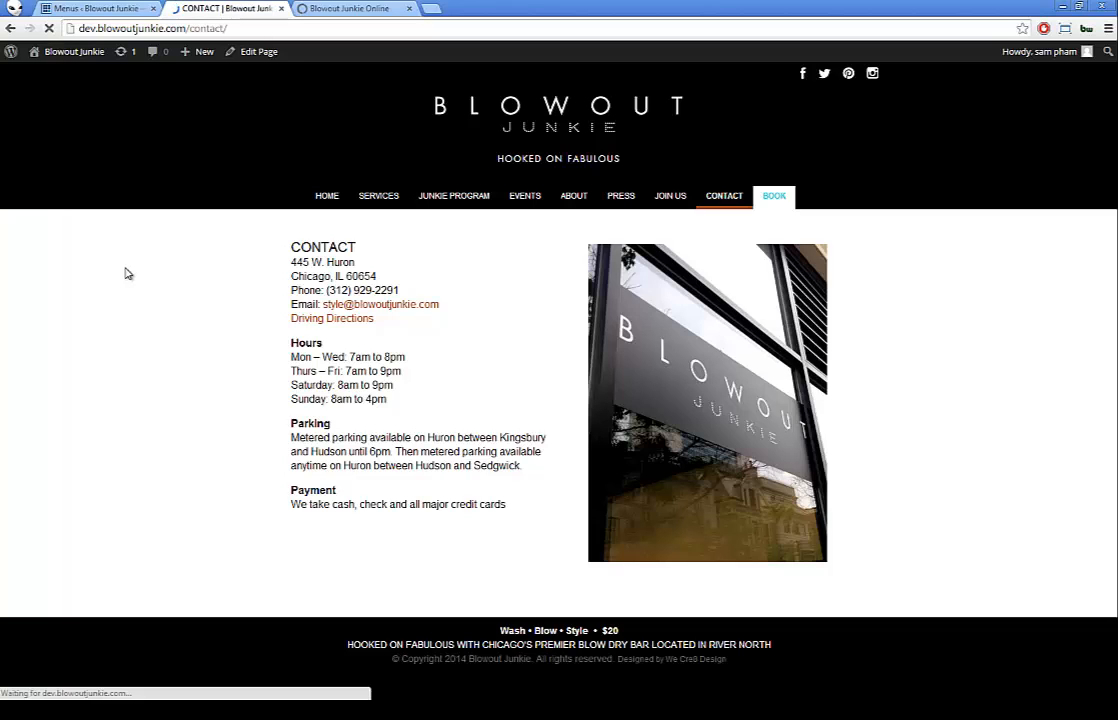
mouse_move(713, 194)
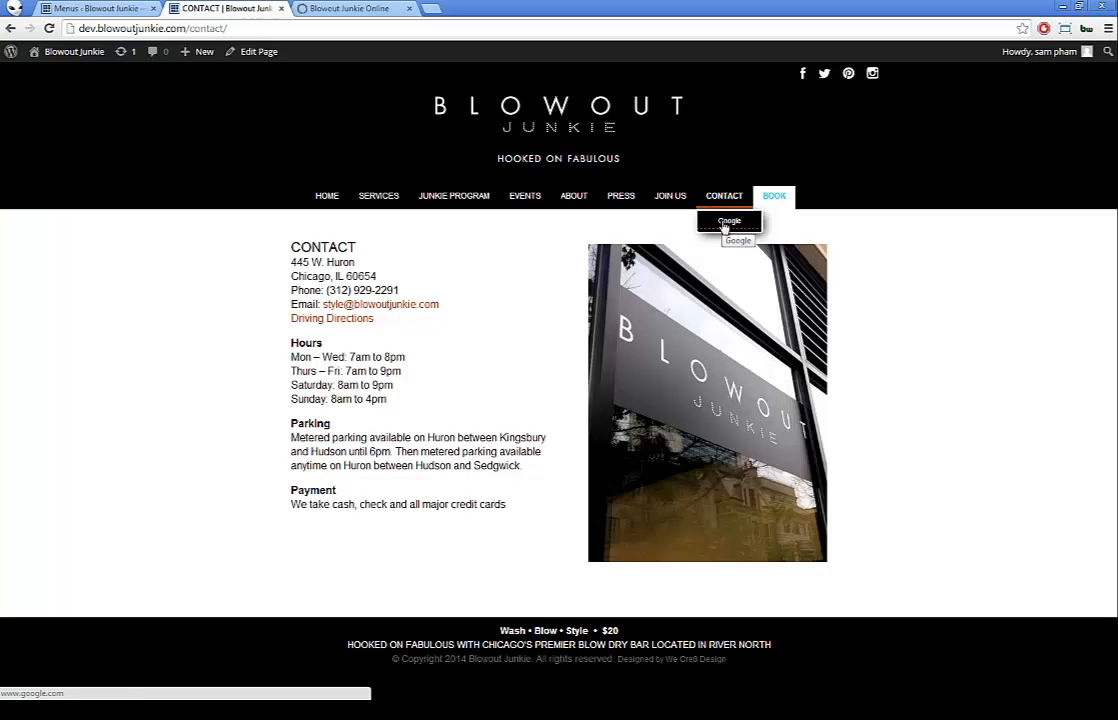
left_click(725, 224)
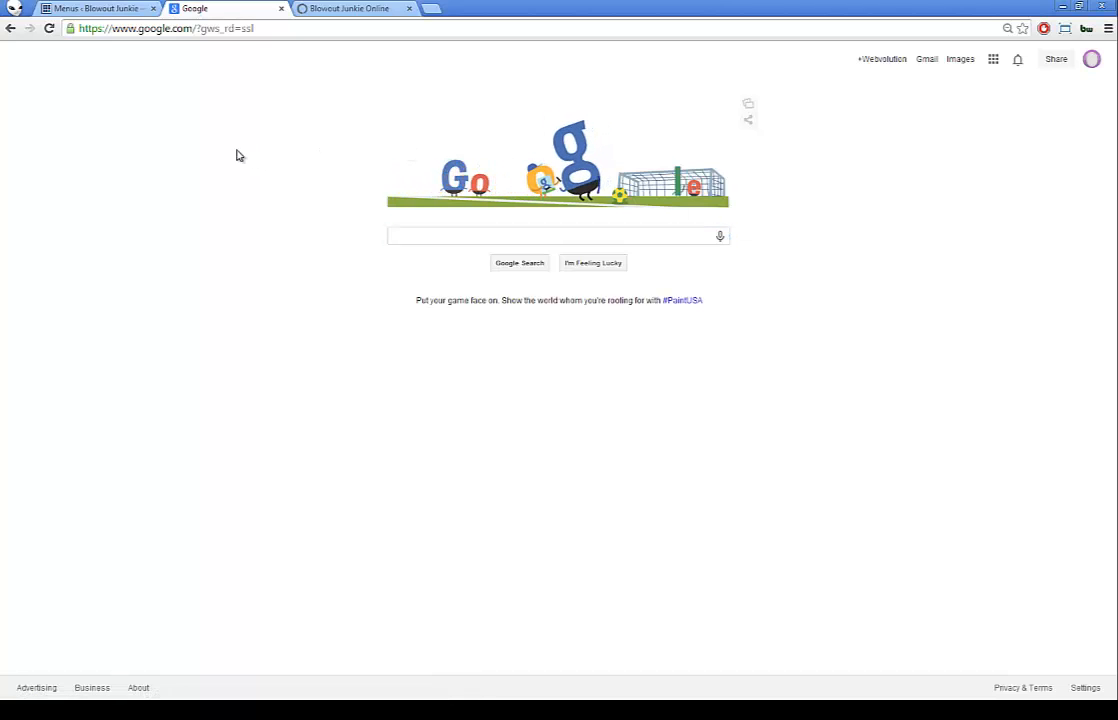
key("alt+Left")
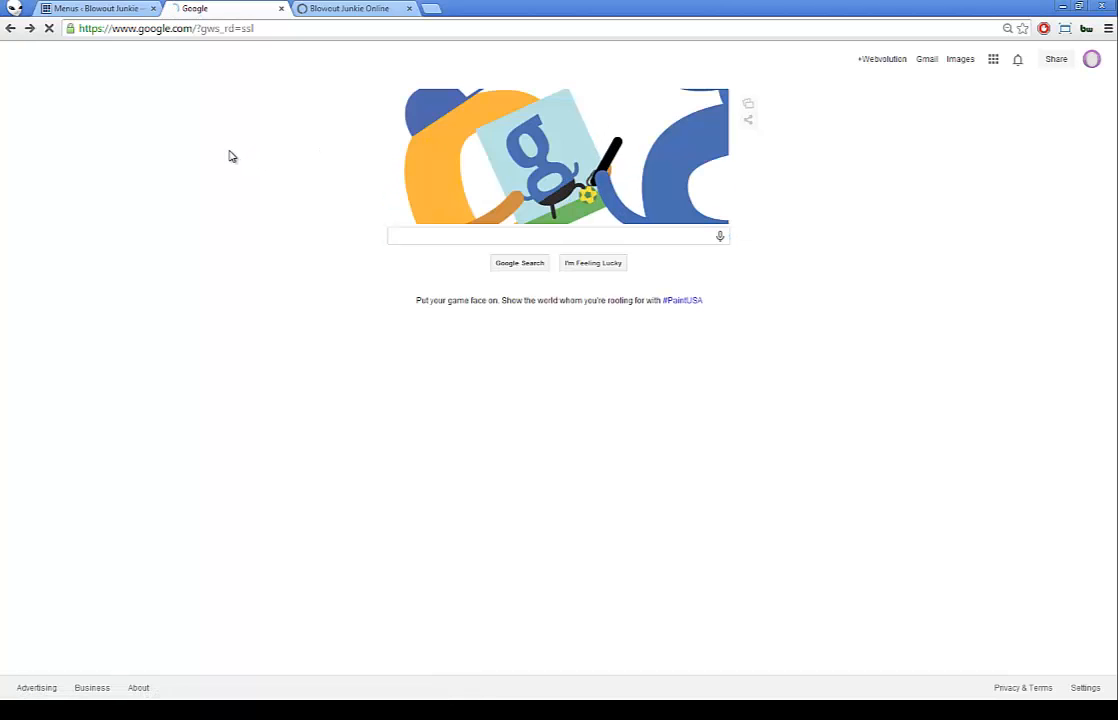
left_click(96, 10)
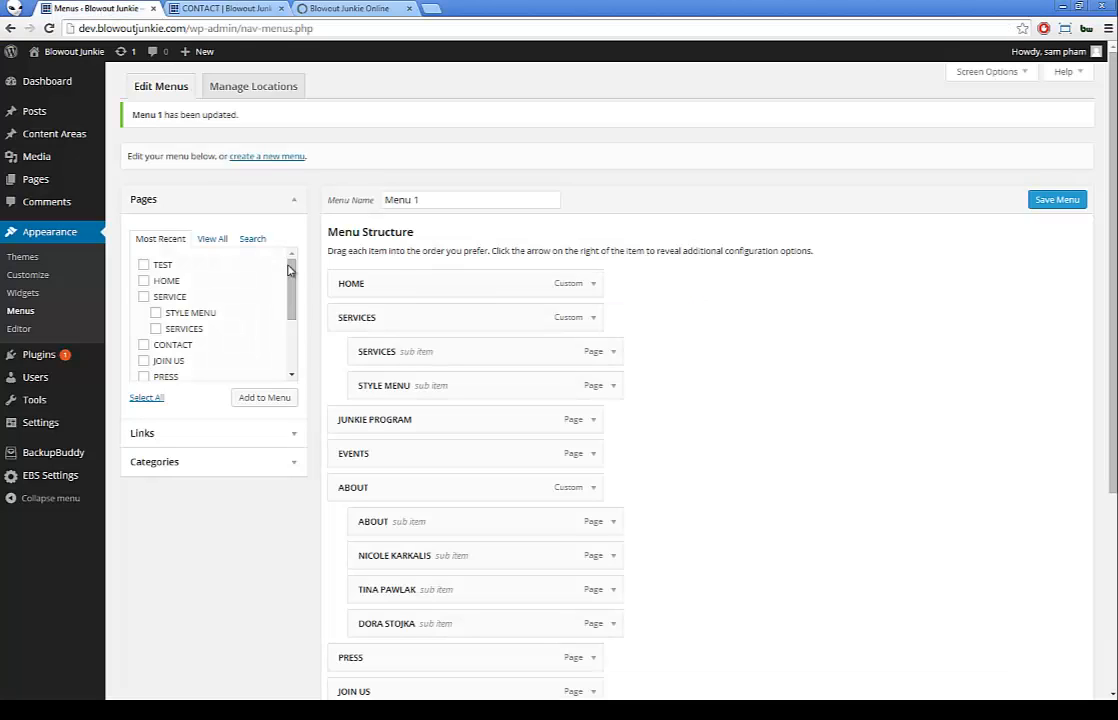
Step: Set the Google item to open in a new window/tab and save Menu 1
scroll(384, 322, "down", 3)
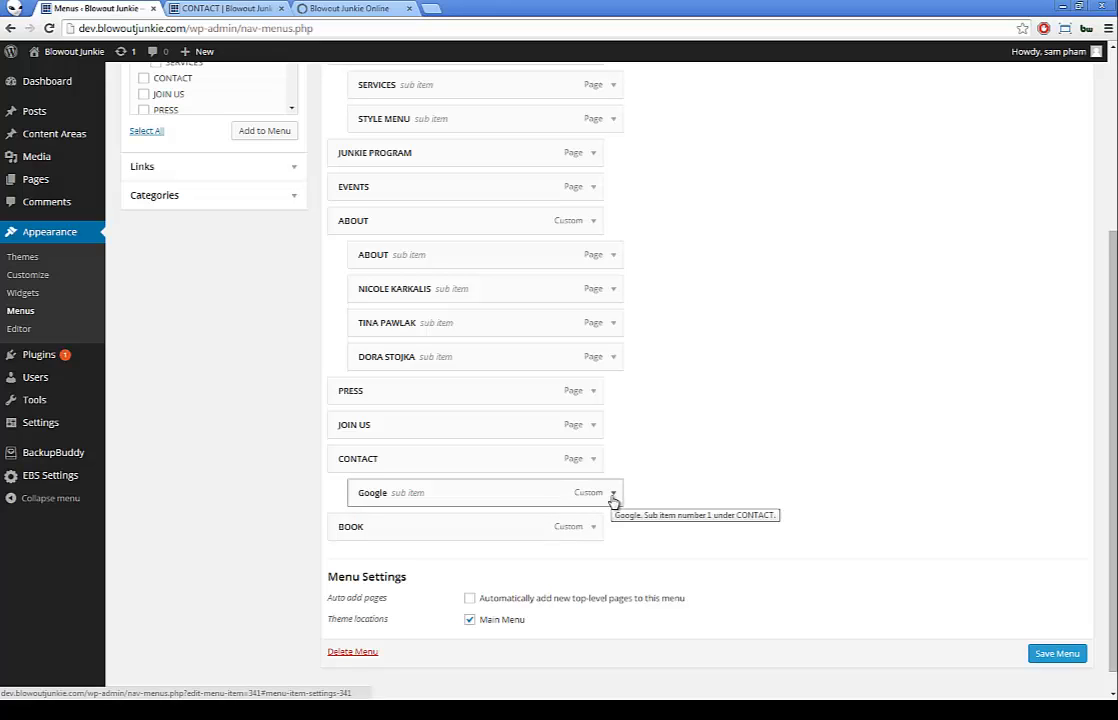
left_click(613, 497)
scroll(402, 572, "down", 1)
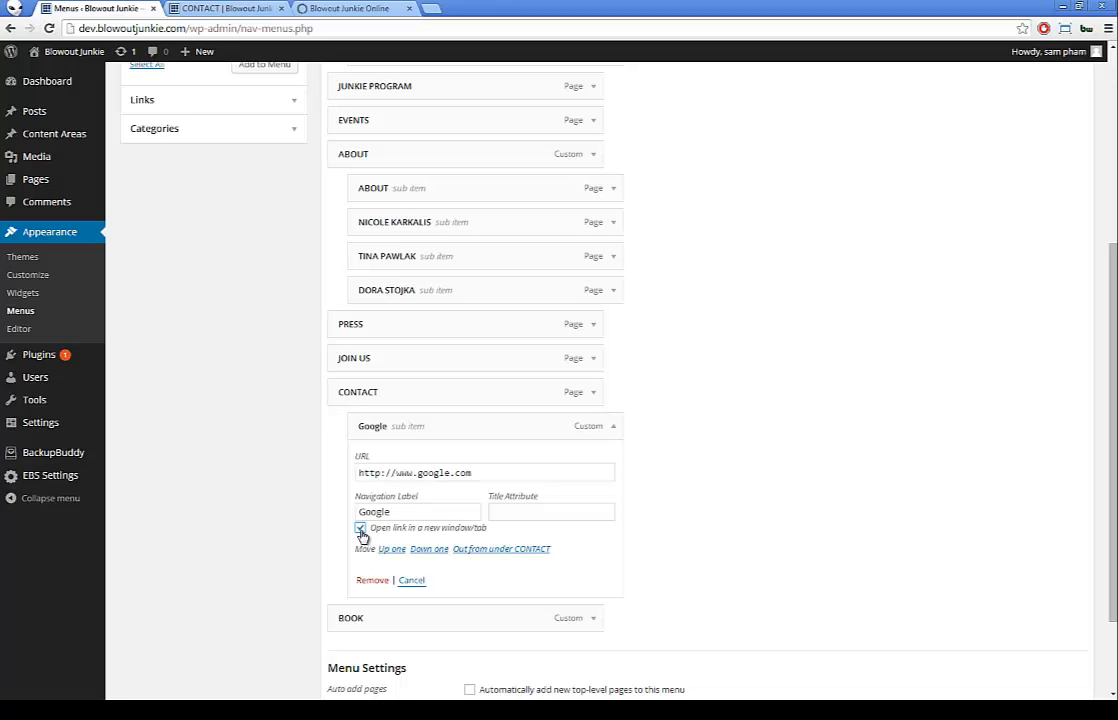
scroll(690, 450, "up", 5)
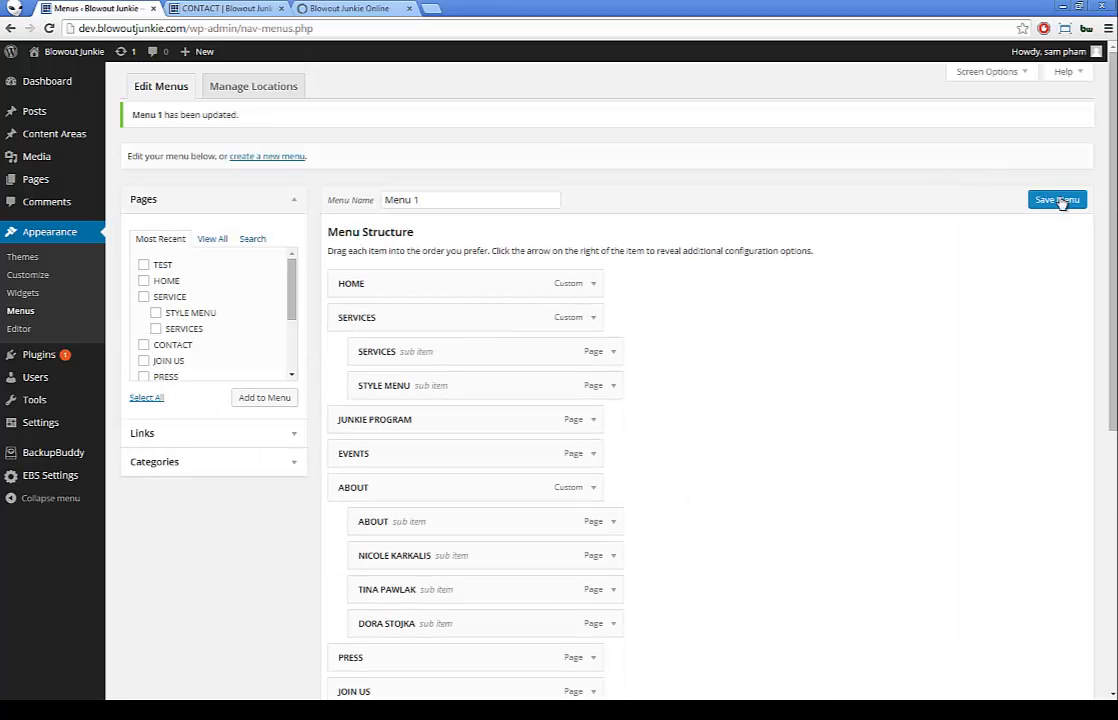
left_click(1061, 202)
Step: Test the Google link under CONTACT on the reloaded live site, then close the extra tabs
left_click(340, 11)
left_click(225, 11)
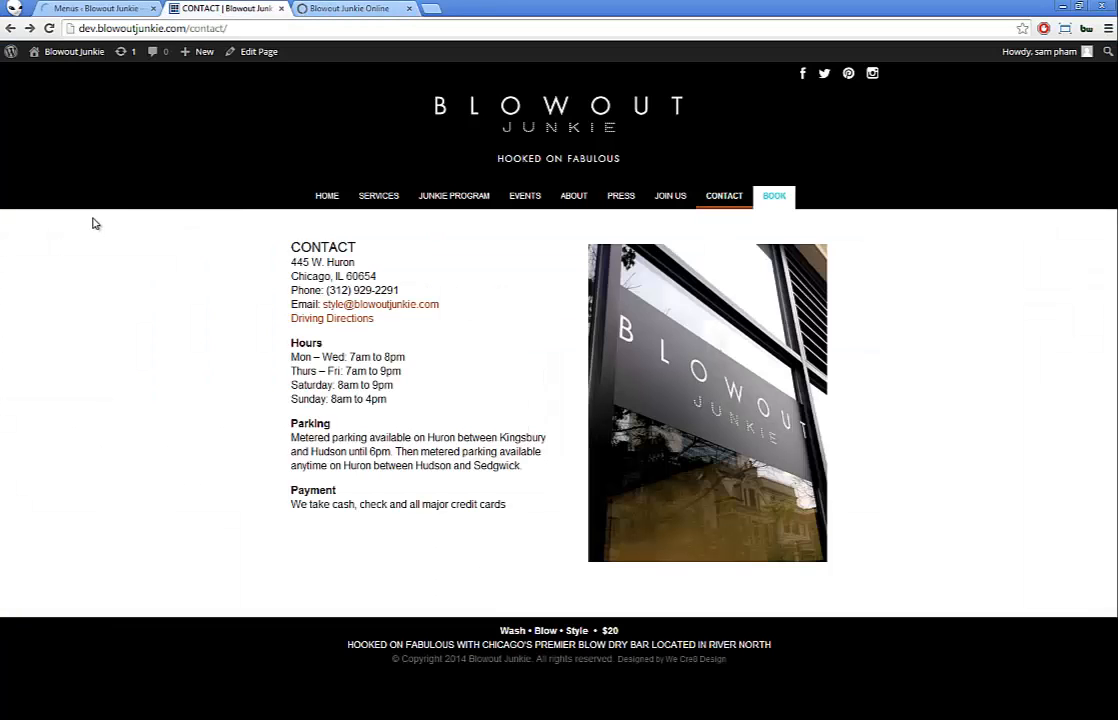
key("F5")
mouse_move(740, 200)
left_click(728, 220)
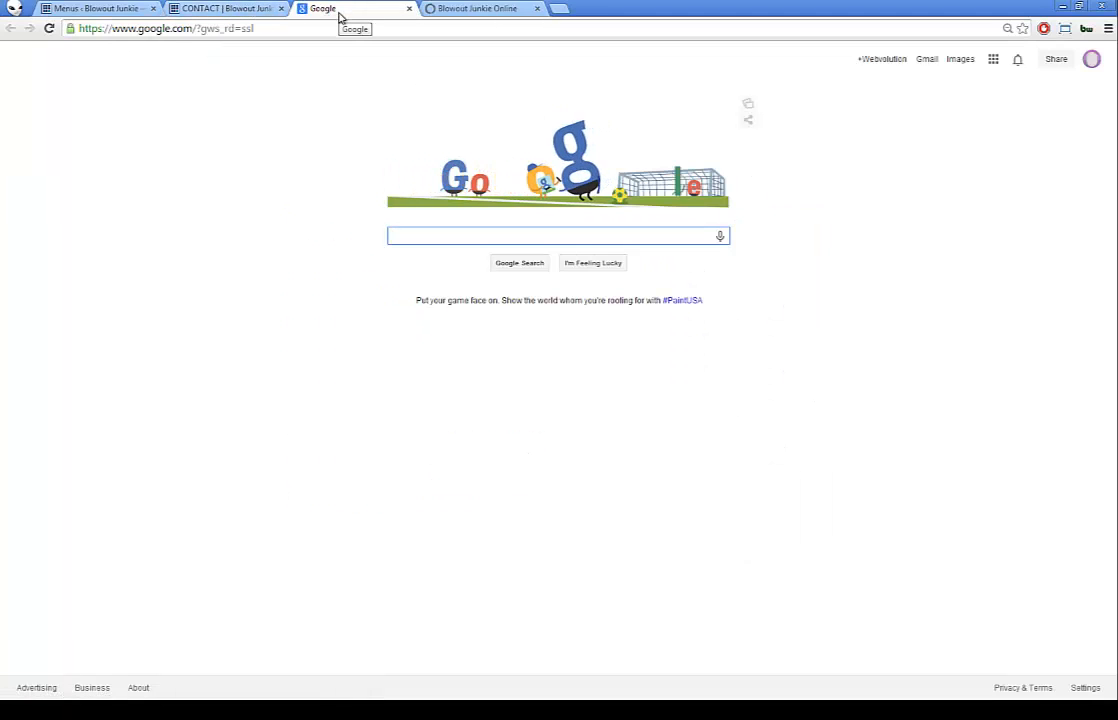
left_click(224, 10)
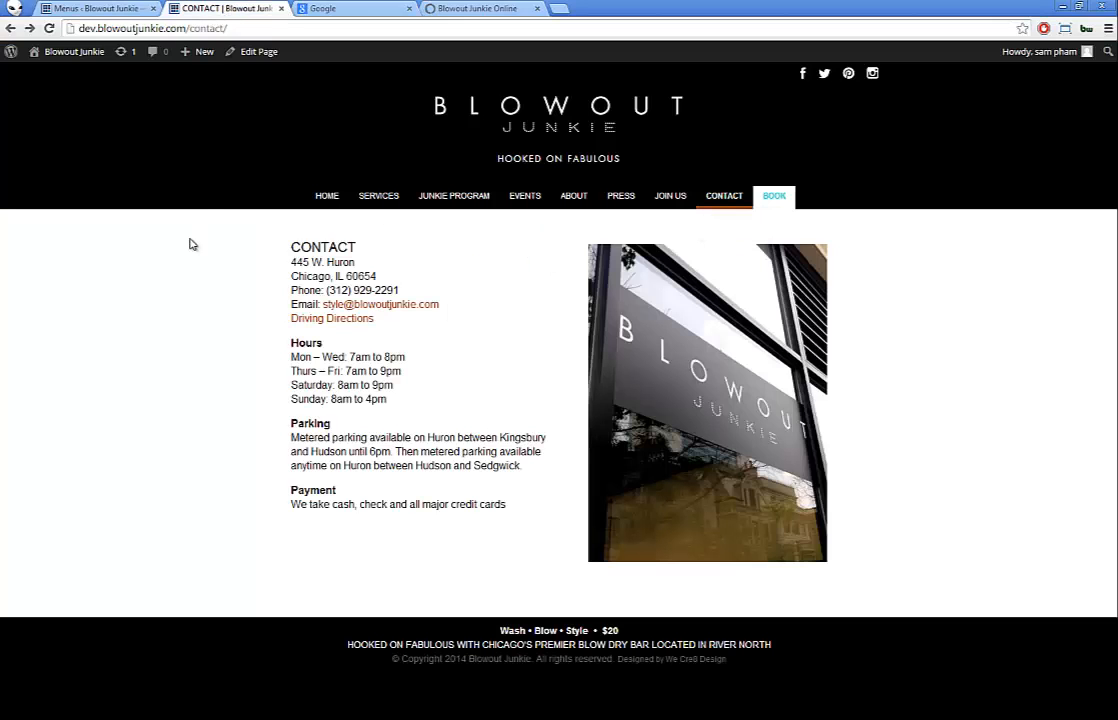
left_click(384, 8)
left_click(409, 8)
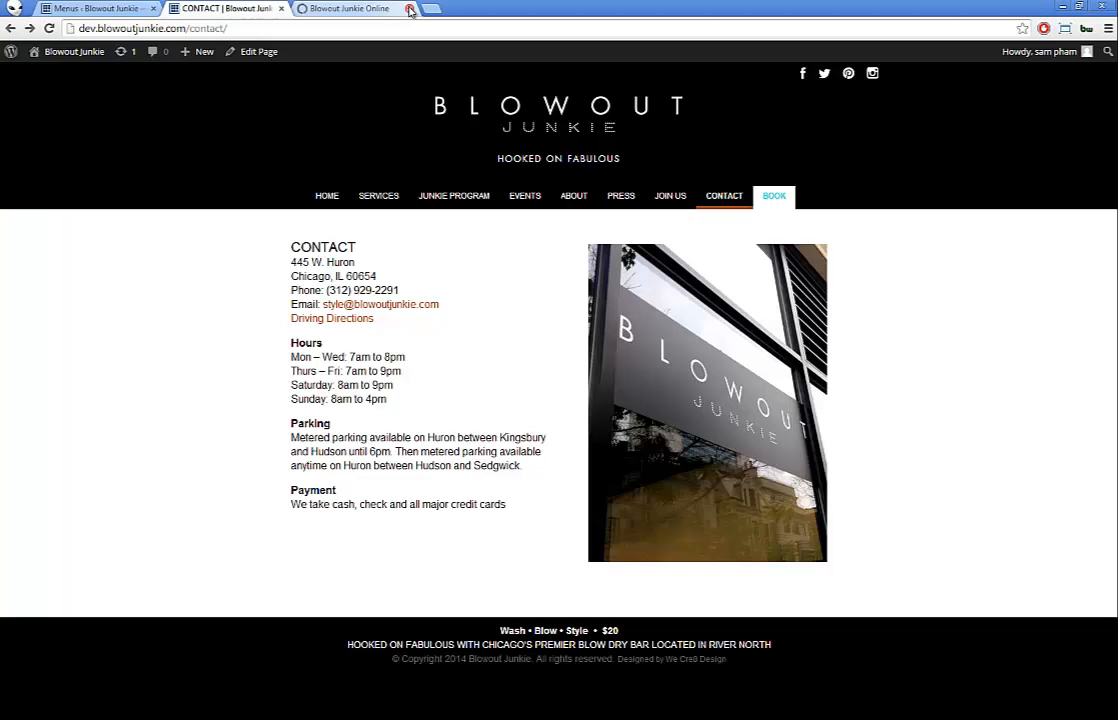
left_click(409, 8)
left_click(97, 9)
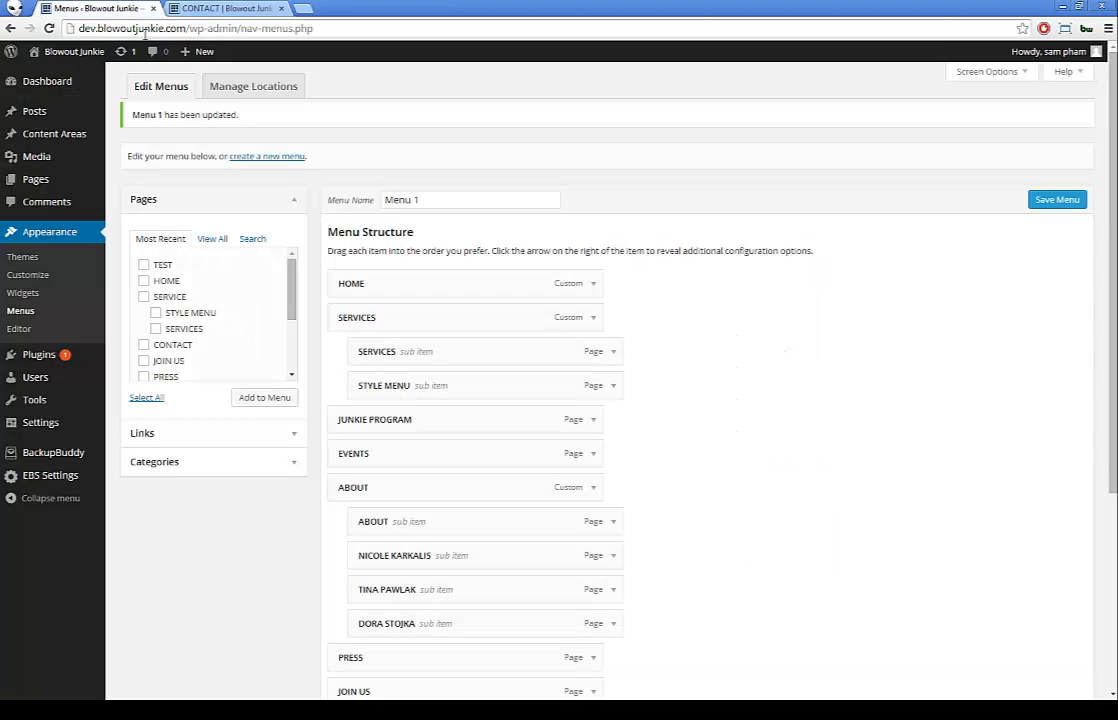
Step: Open the Dashboard and review BackupBuddy: 18 edits since the last 10.5 MB full backup
mouse_move(28, 458)
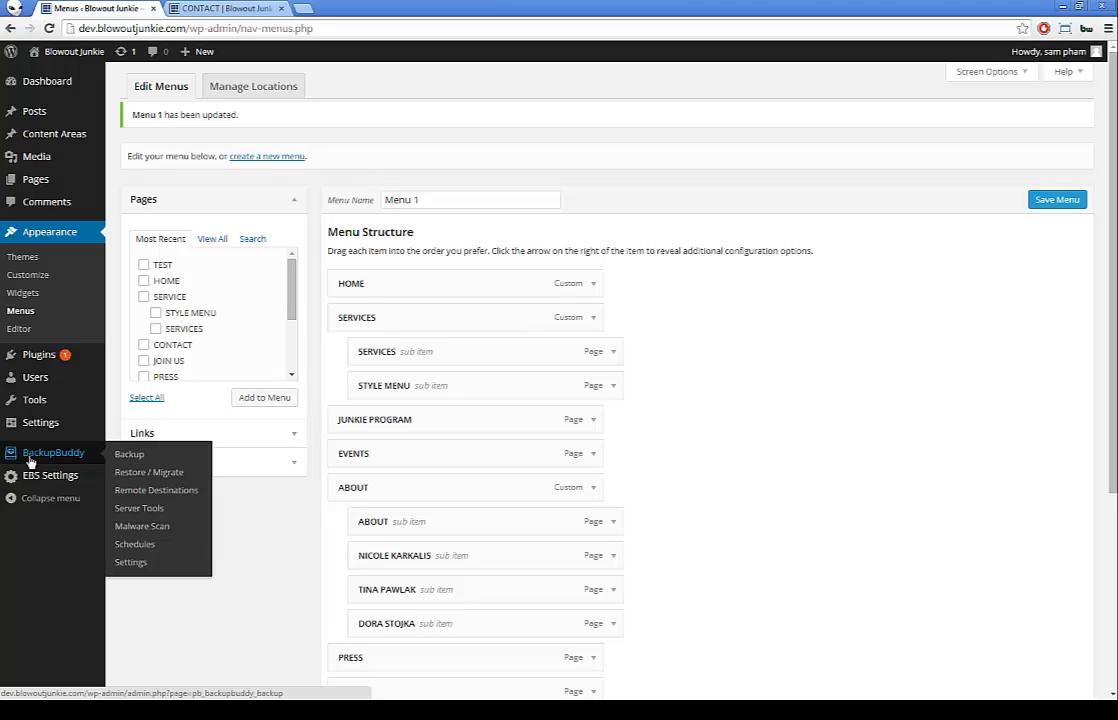
left_click(44, 84)
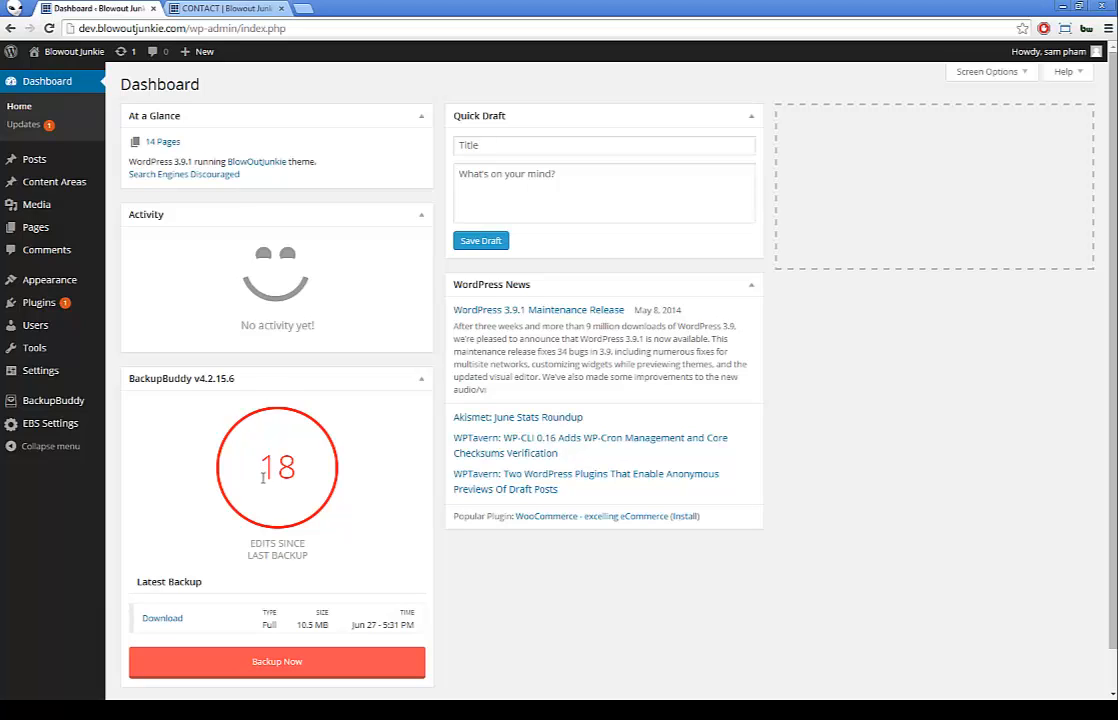
scroll(261, 480, "down", 1)
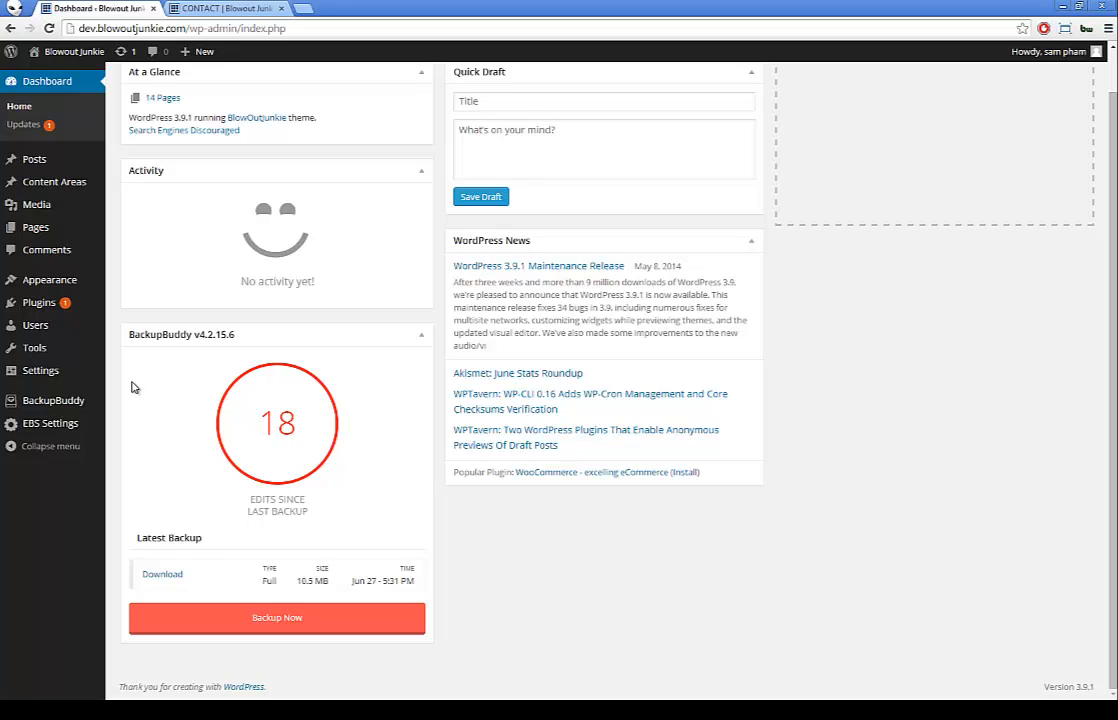
mouse_move(65, 403)
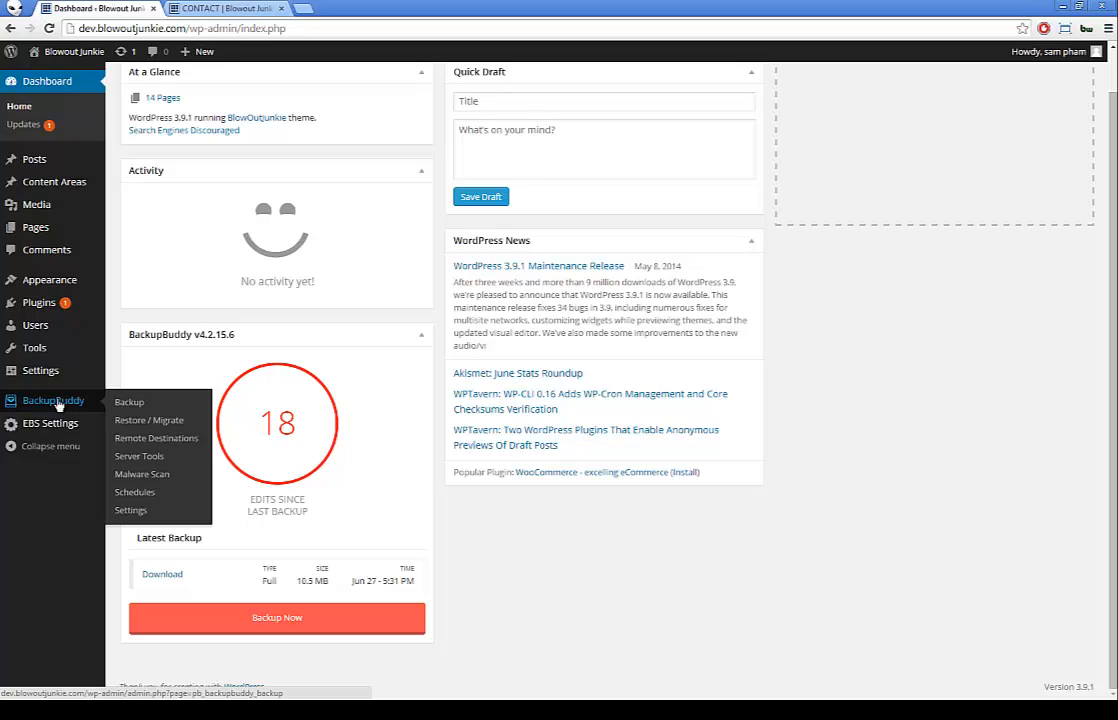
Step: Run a BackupBuddy Complete Backup and return to the backup list showing the new 11.29 MB entry
left_click(133, 404)
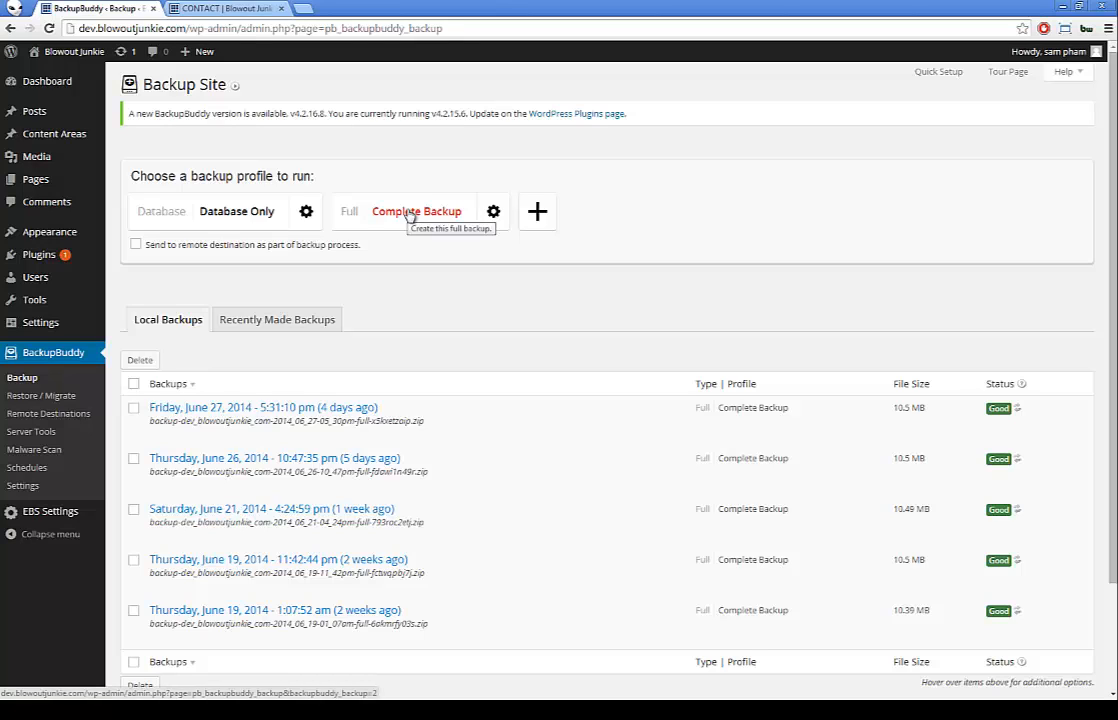
left_click(410, 213)
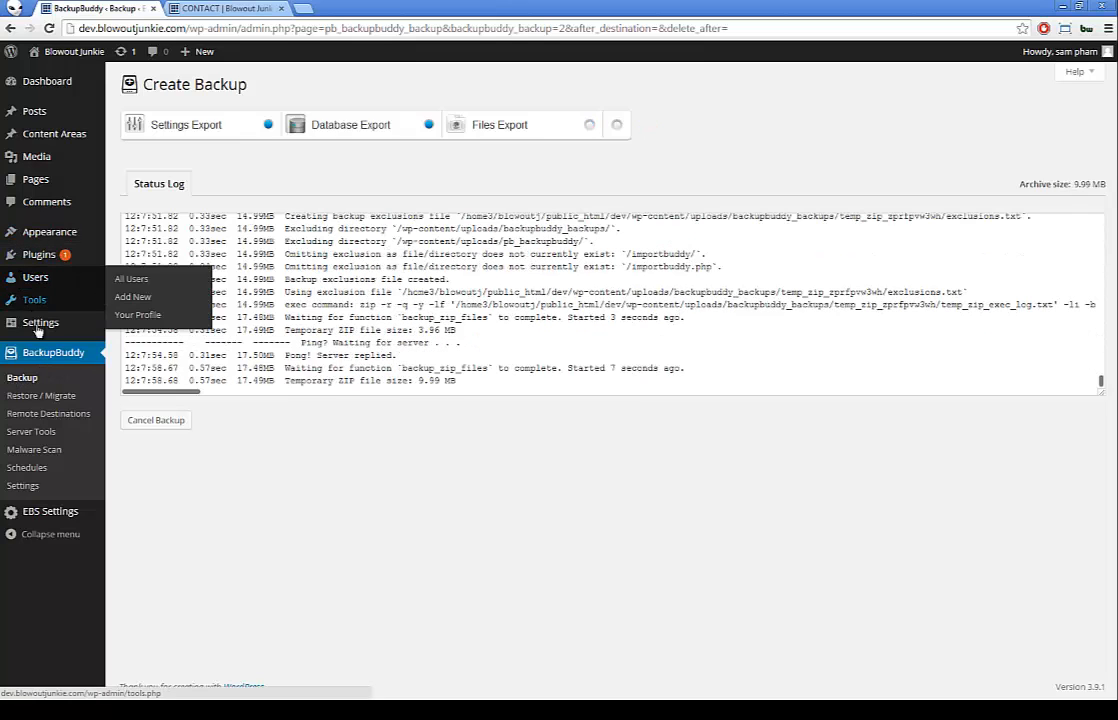
left_click(25, 378)
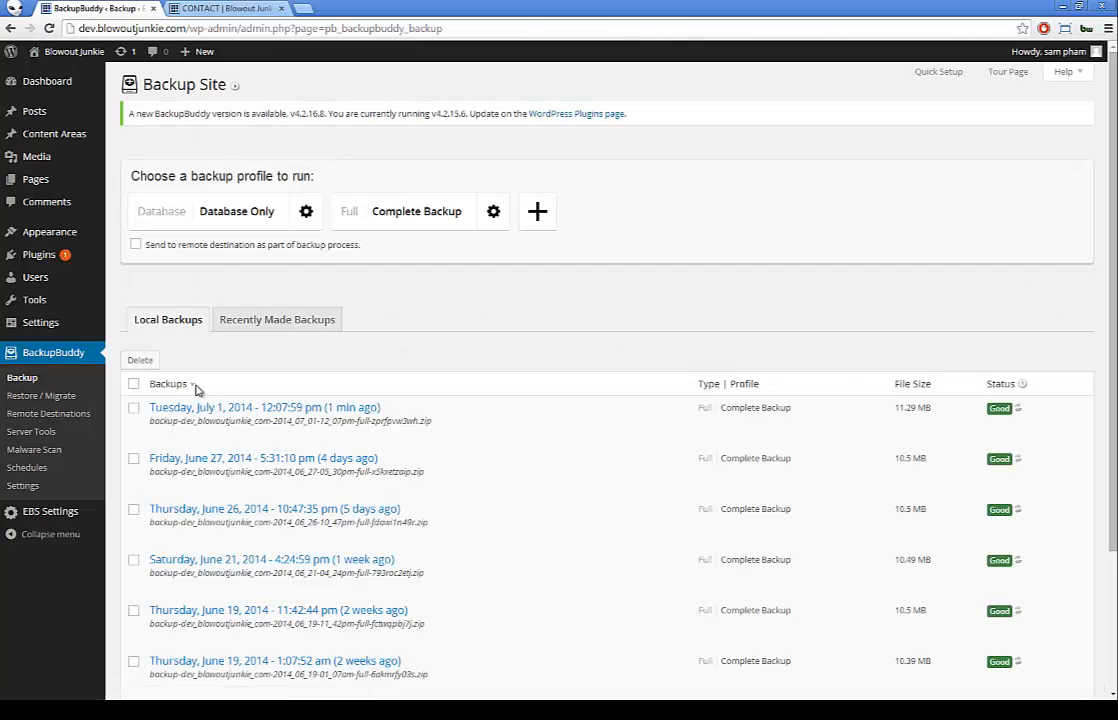
Step: Download the Tuesday, July 1, 2014 Complete Backup zip of 11.29 MB
mouse_move(298, 418)
scroll(298, 418, "down", 1)
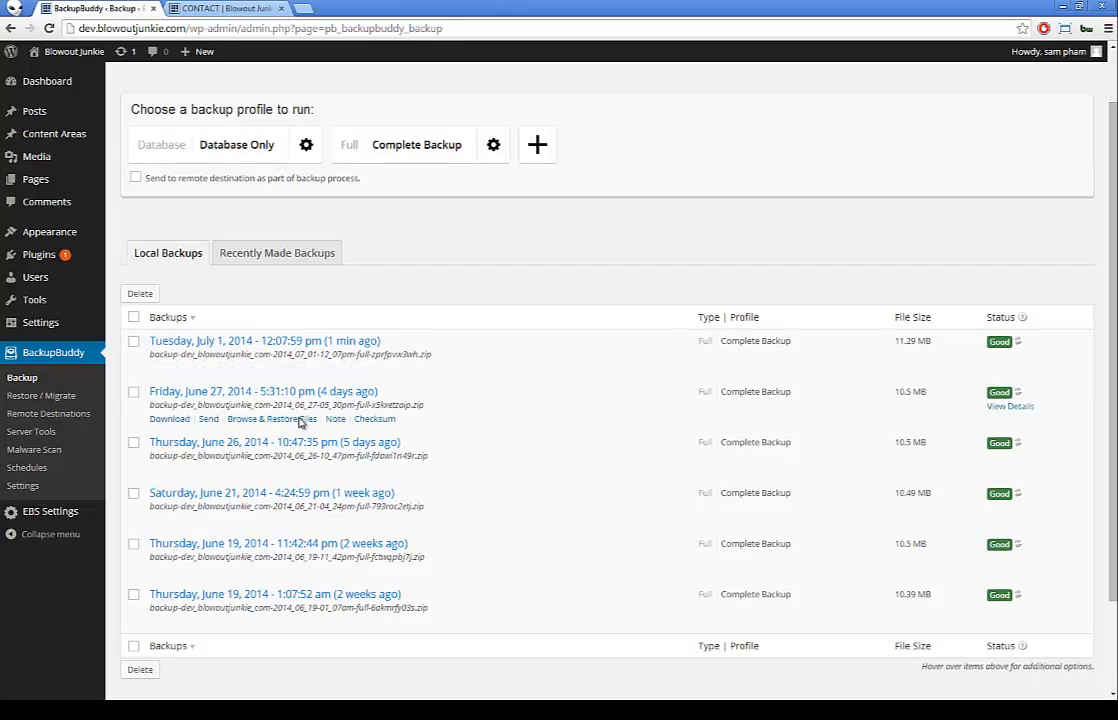
mouse_move(310, 345)
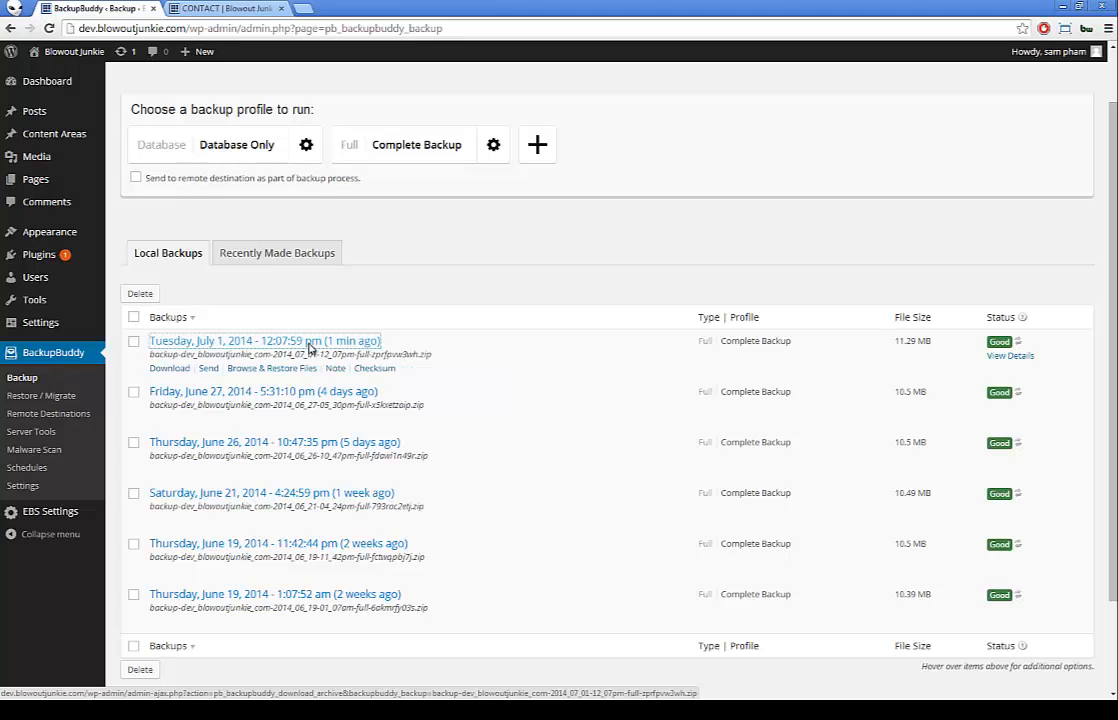
left_click(310, 345)
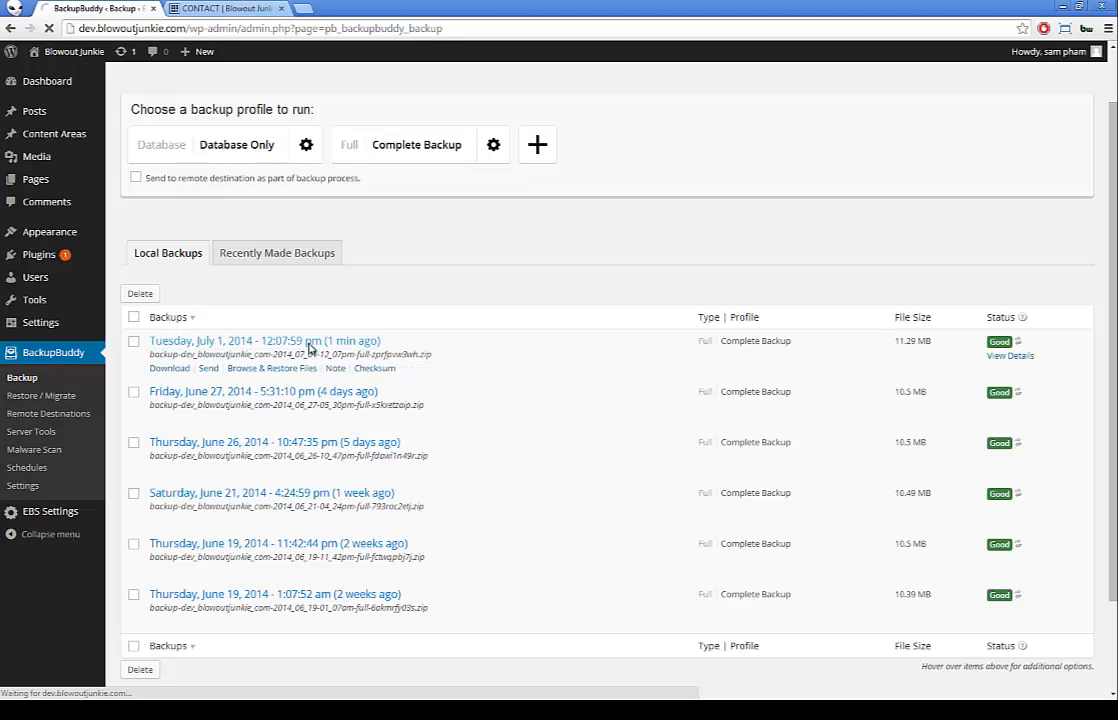